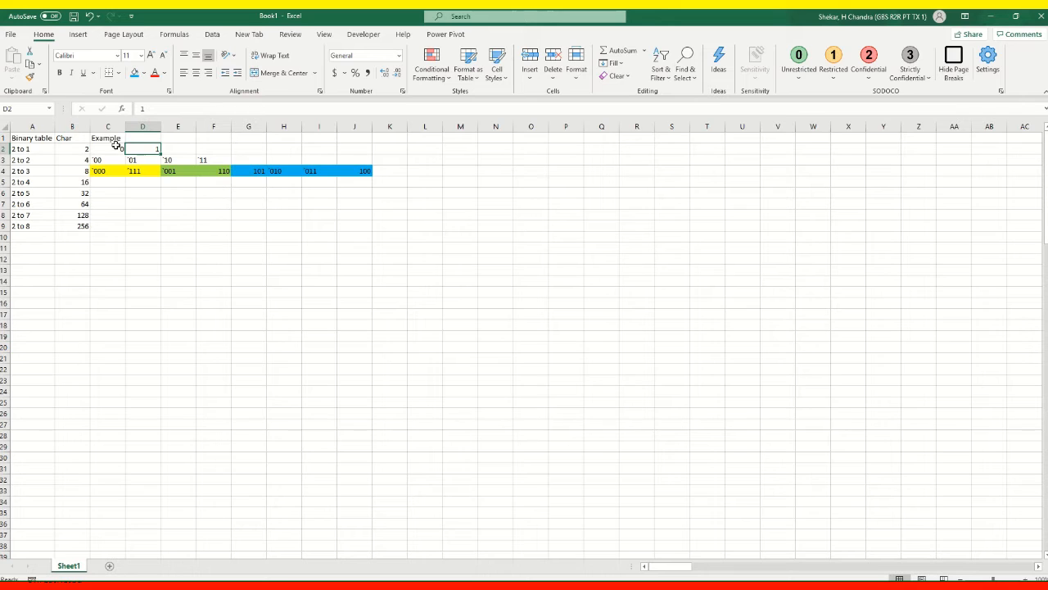
- Examine the example combinations and character counts for the 2 to 1 and 2 to 2 rows of the binary table
click(115, 146)
click(154, 151)
drag(116, 148, 150, 149)
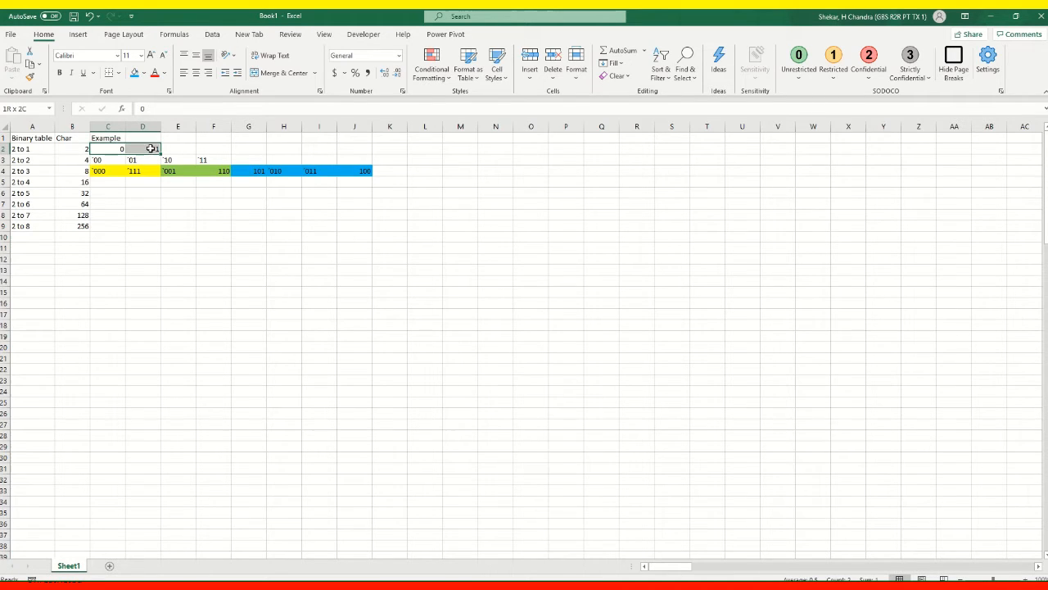
click(175, 287)
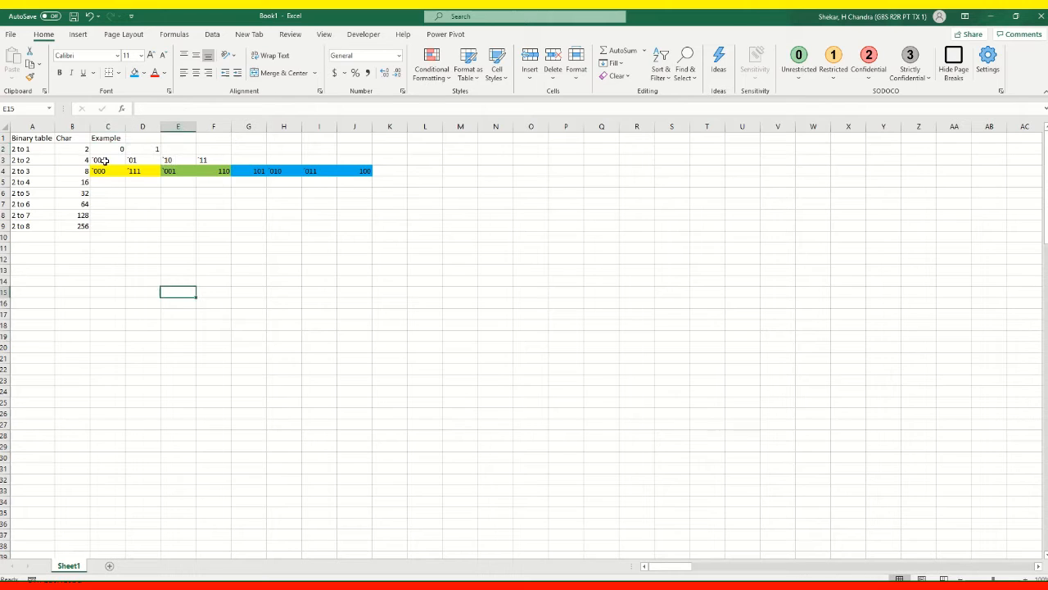
click(105, 161)
click(156, 160)
click(178, 161)
click(213, 160)
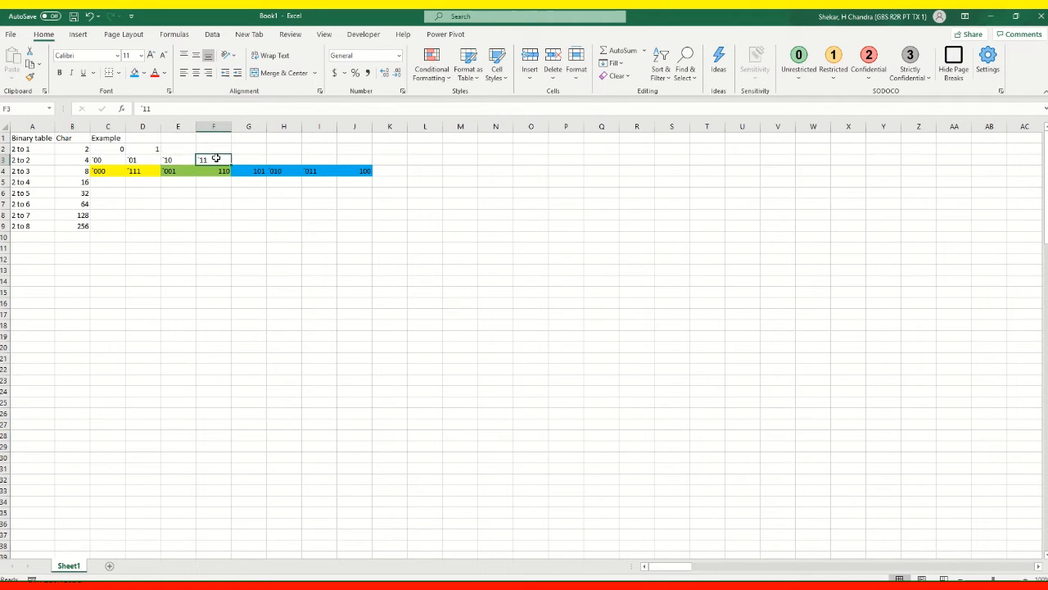
click(85, 161)
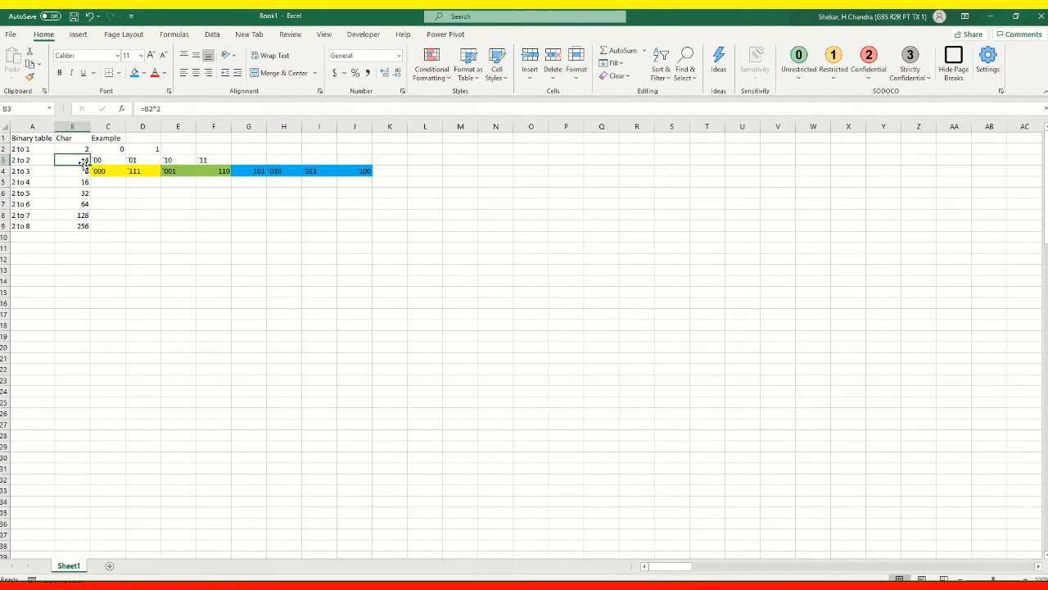
click(22, 148)
click(24, 160)
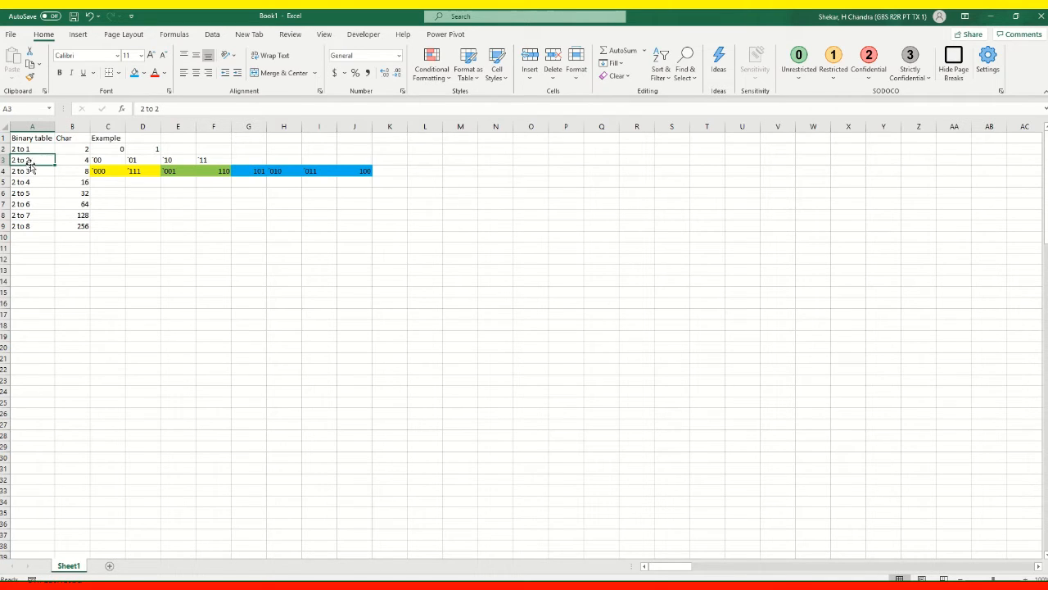
click(83, 158)
click(31, 161)
- Examine the 2 to 3 row's example combinations and the character counts of the 2 to 4 through 2 to 6 rows
click(30, 173)
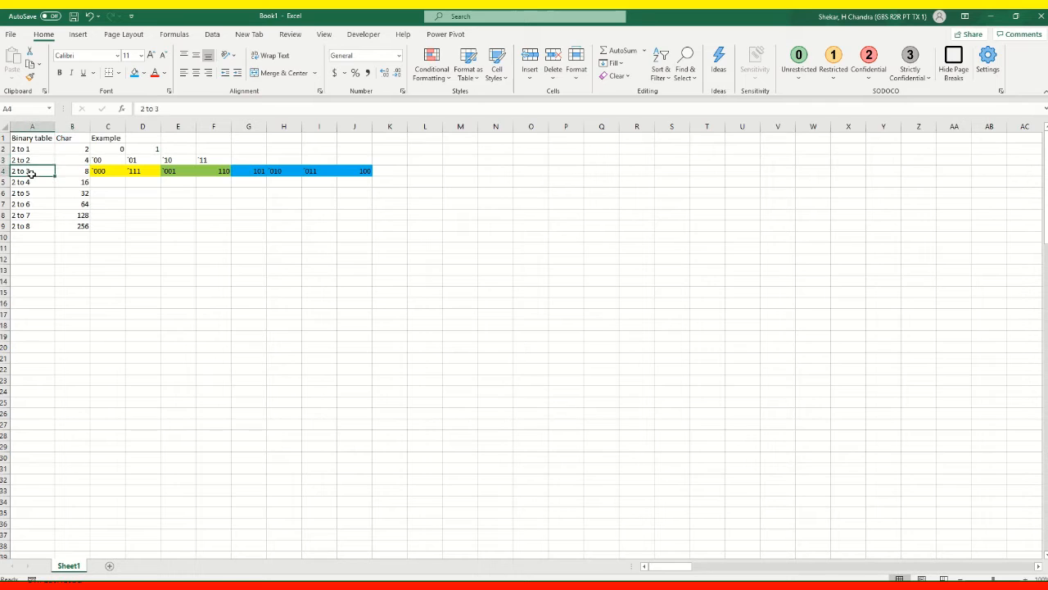
click(113, 170)
click(262, 170)
click(283, 169)
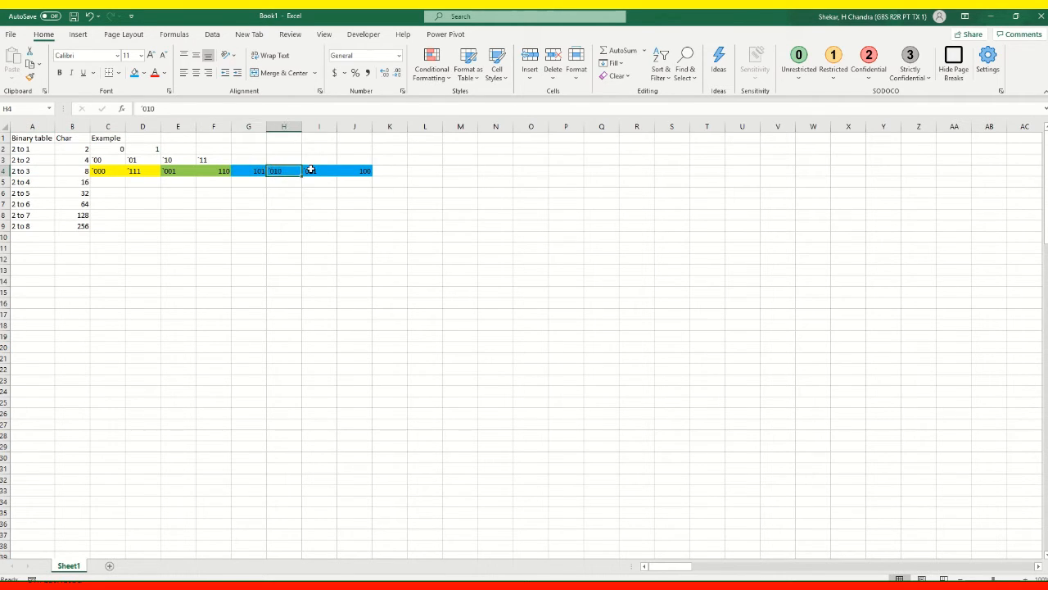
click(310, 170)
click(352, 169)
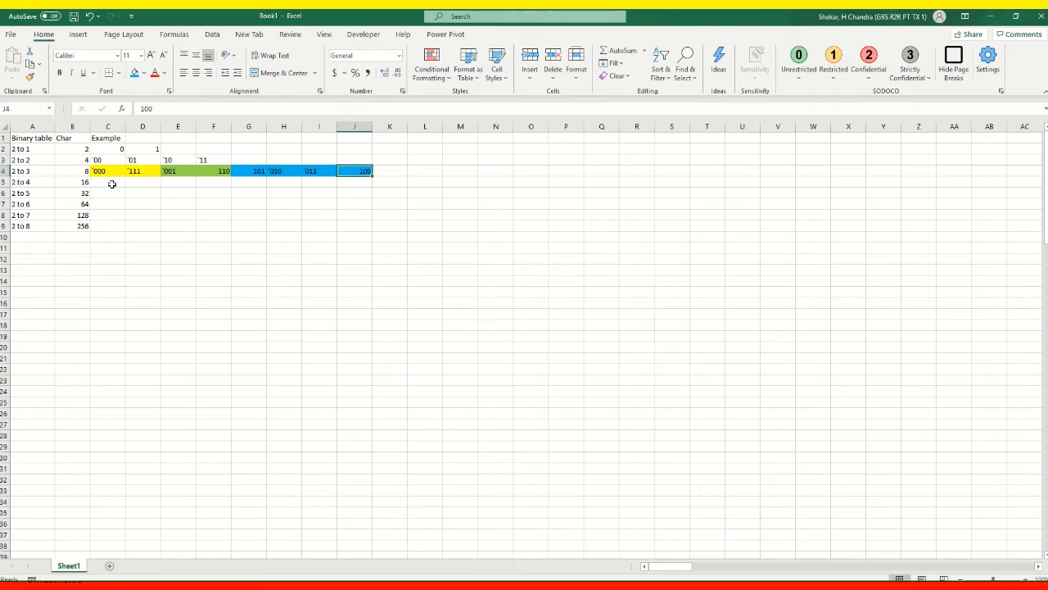
click(71, 181)
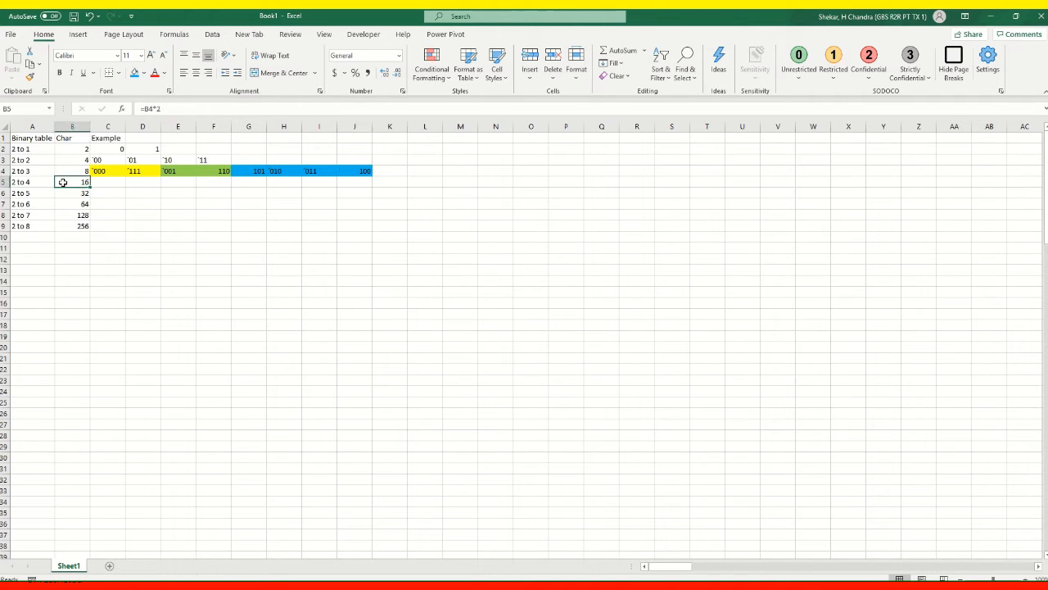
click(31, 184)
click(85, 182)
click(85, 192)
key(Down)
key(Left)
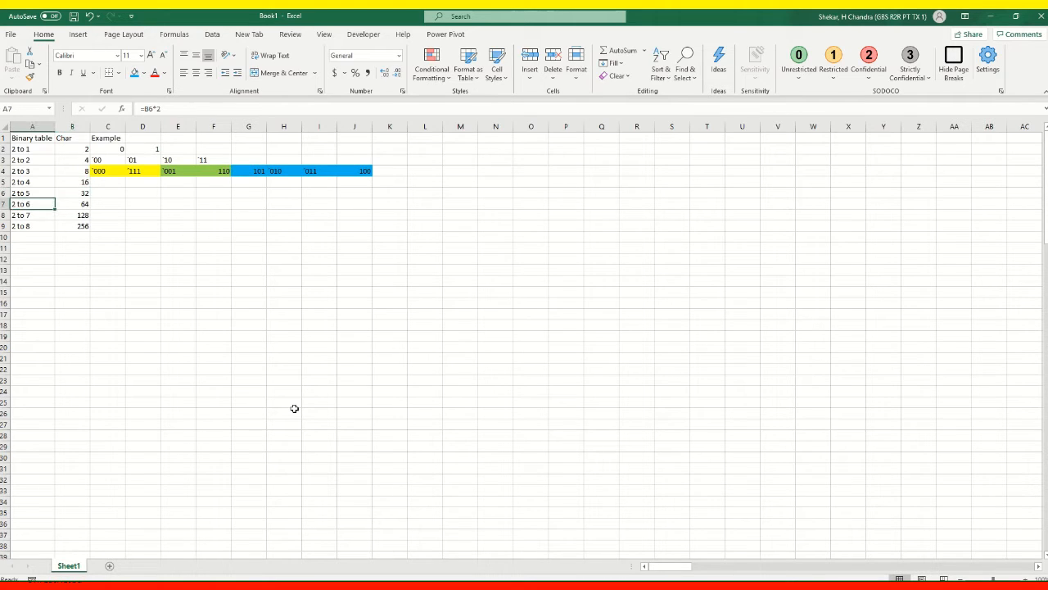
key(Down)
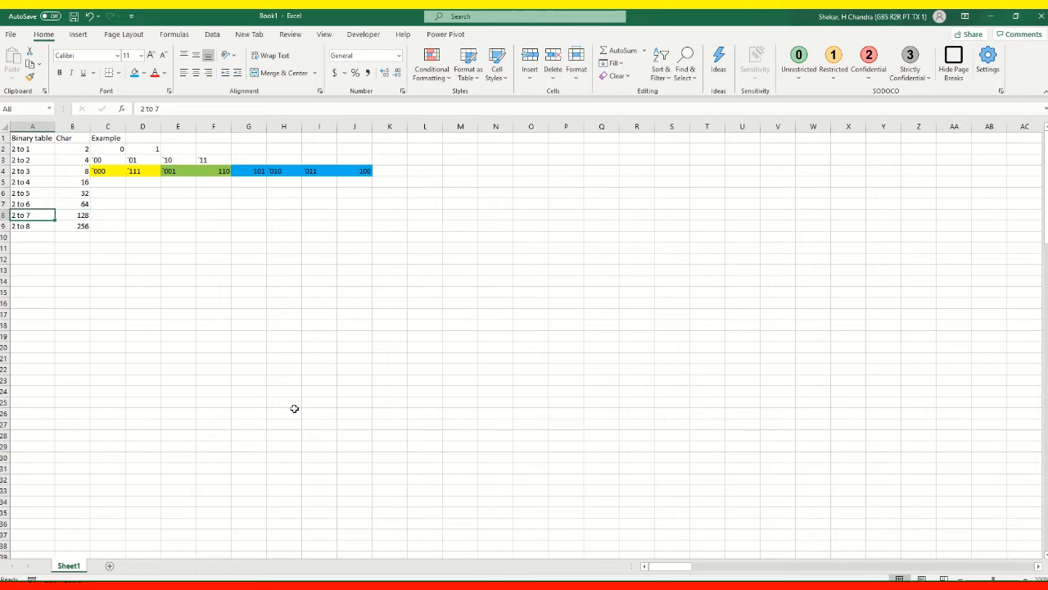
- Highlight the 2 to 7 row of the binary table, cells A8:B8, with an orange fill
key(Right)
key(Down)
key(Left)
key(Up)
key(shift+Right)
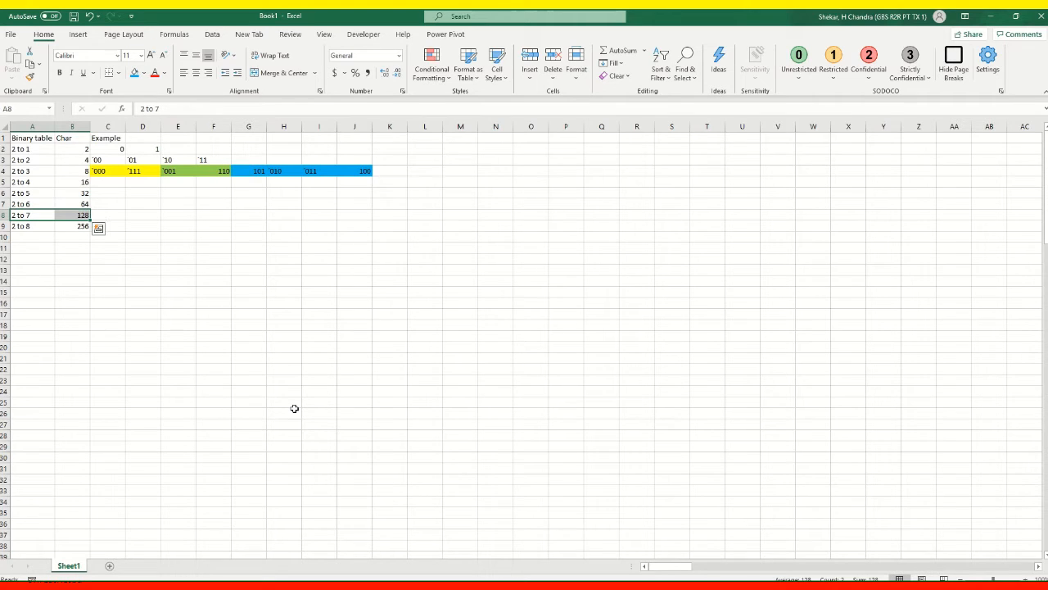
click(144, 73)
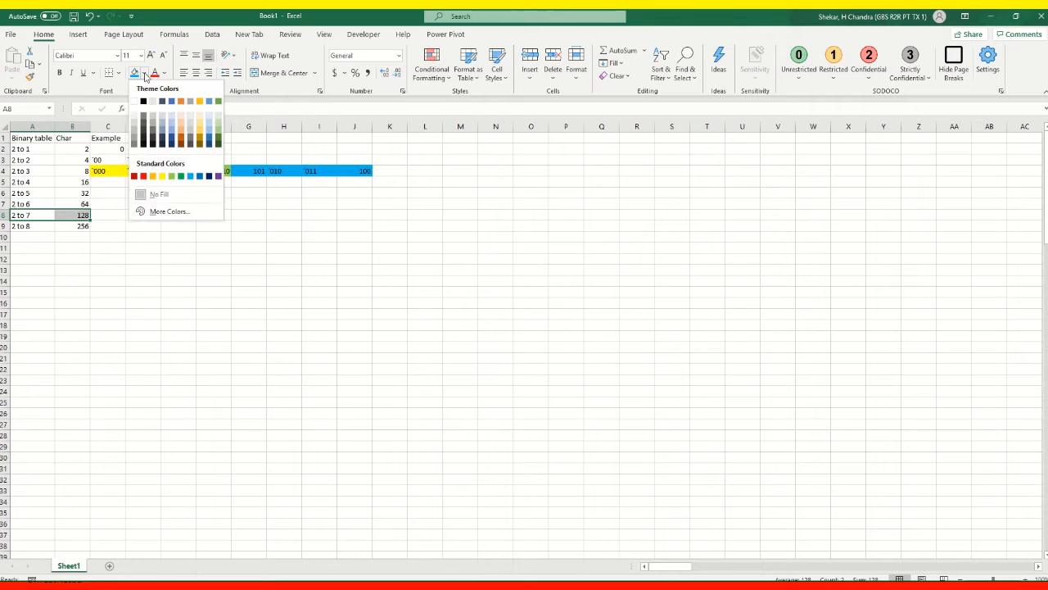
click(154, 176)
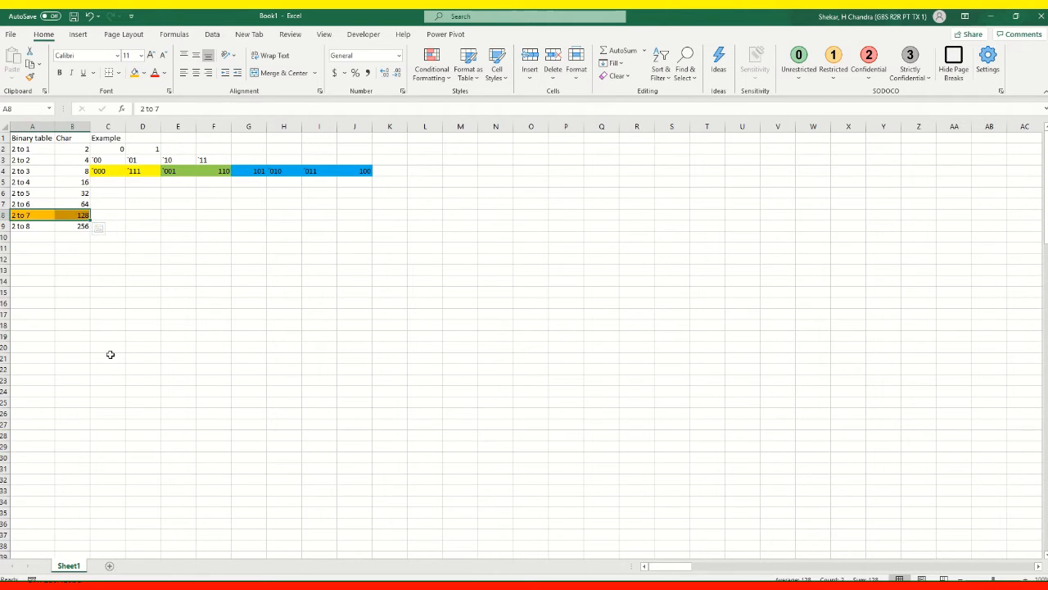
click(107, 358)
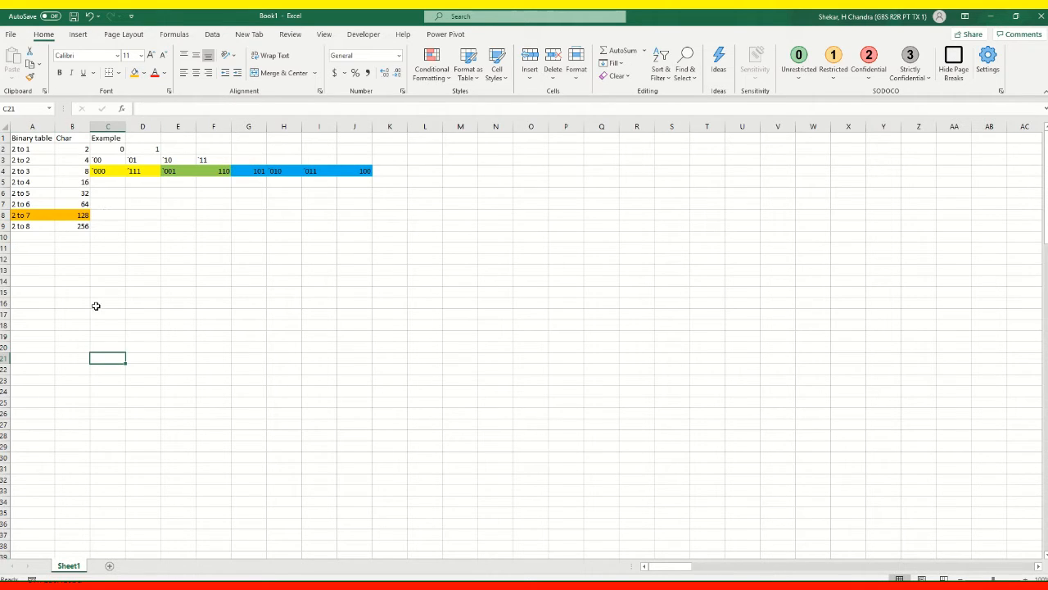
- Enter 1 in A12 and fill a linear series along the row with step value 1 and stop value 256
click(69, 288)
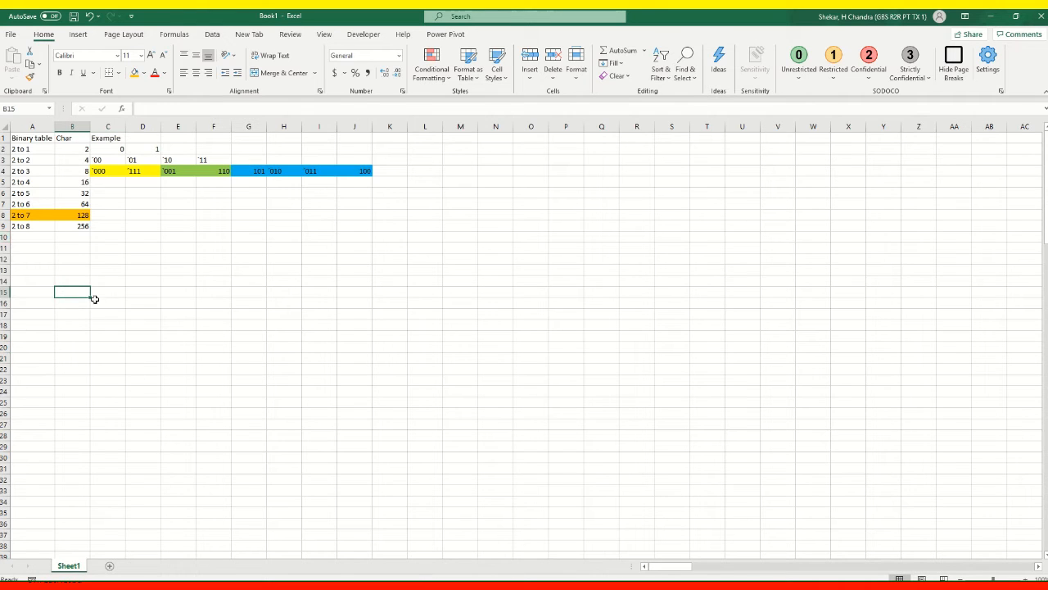
click(41, 252)
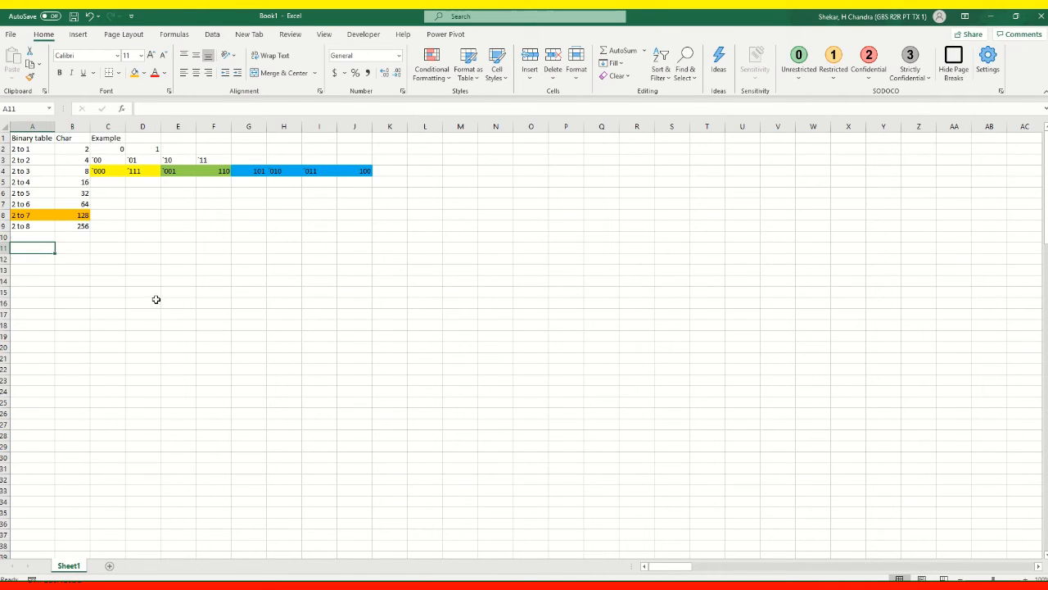
key(Down)
key(Down)
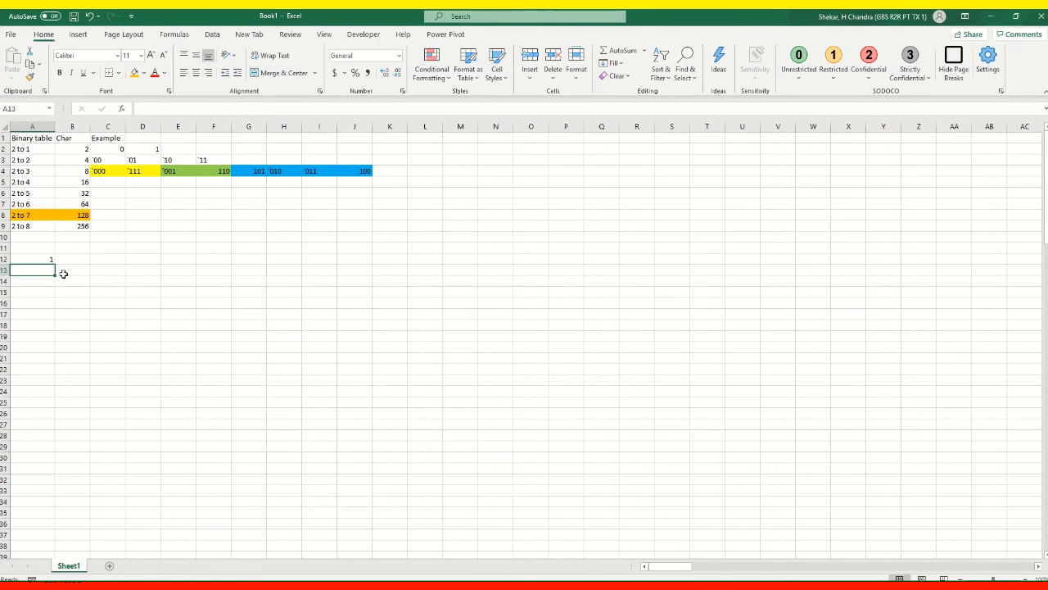
click(48, 262)
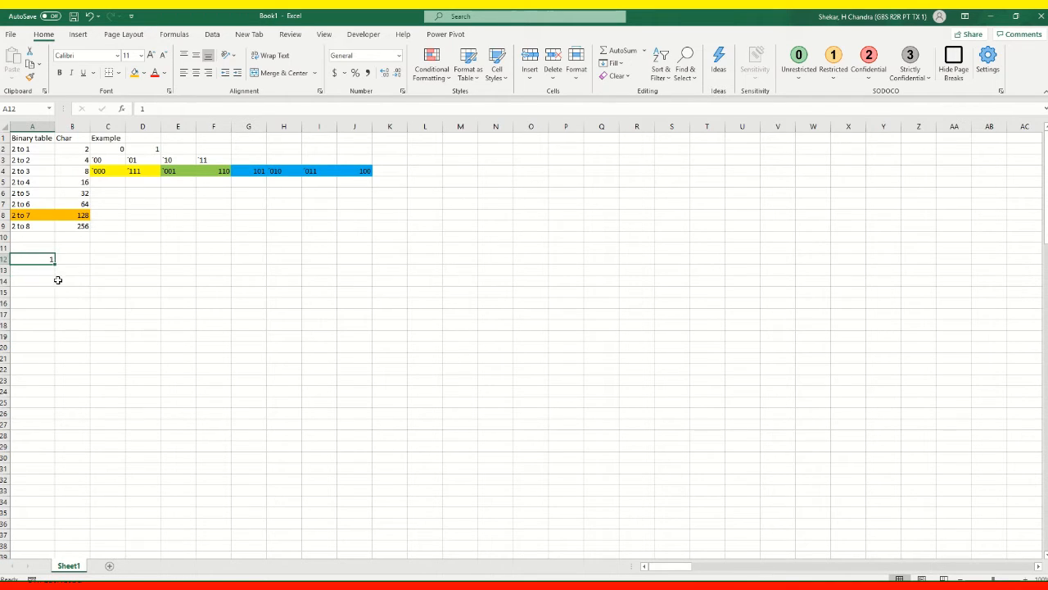
click(622, 66)
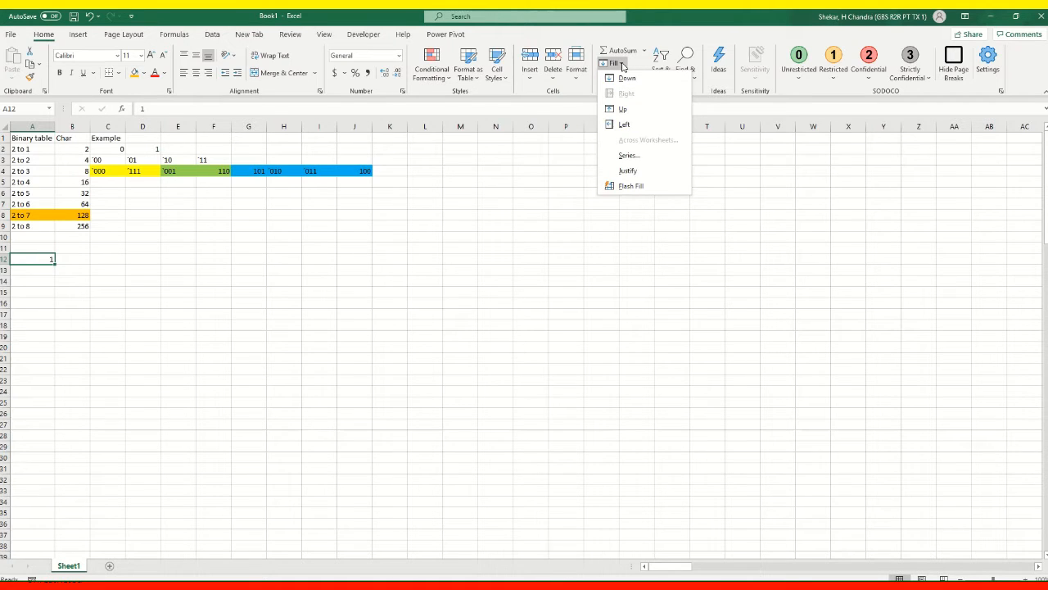
click(631, 155)
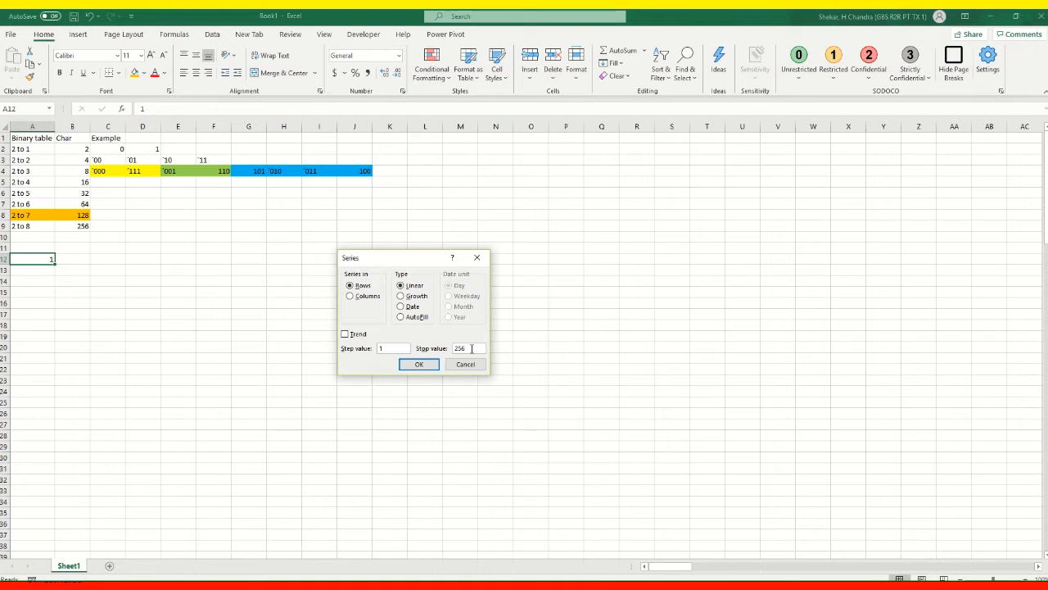
key(Return)
- Enter the formula =CHAR(A12) in cell A13, beneath the first number of the series
click(40, 270)
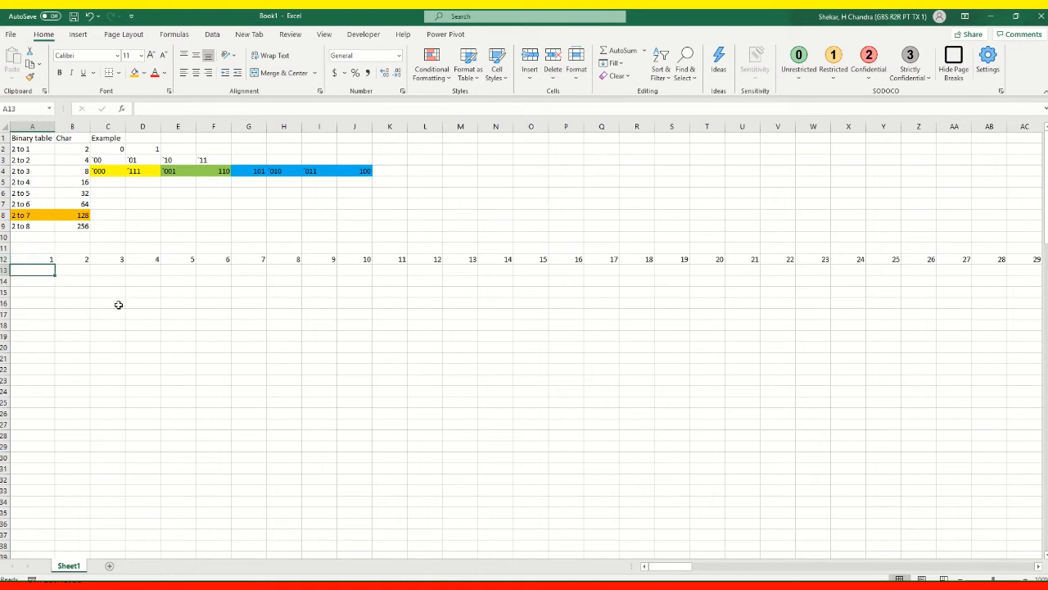
text(=U)
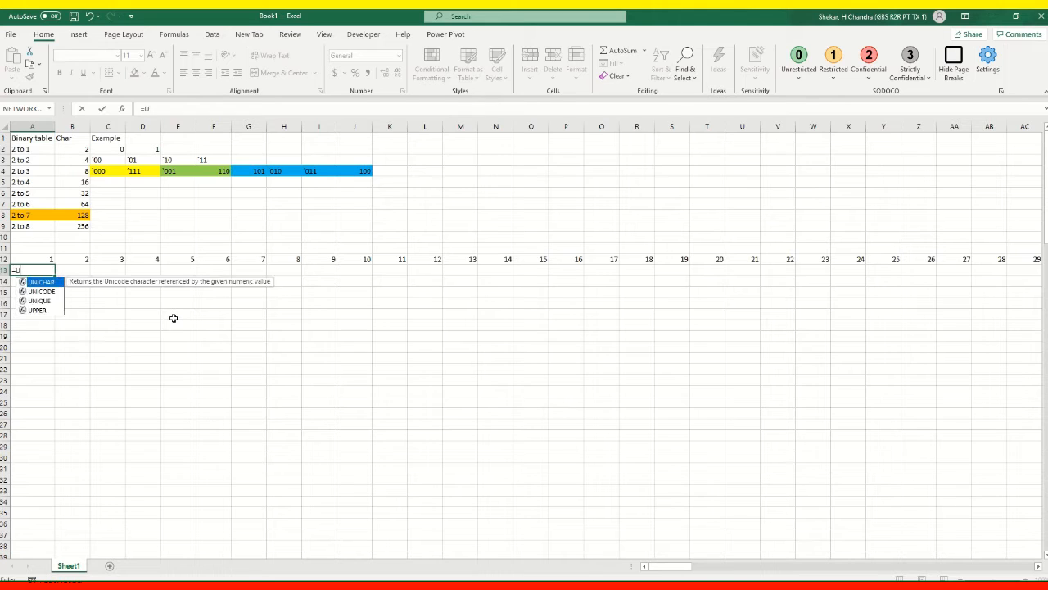
key(BackSpace)
text(Cha)
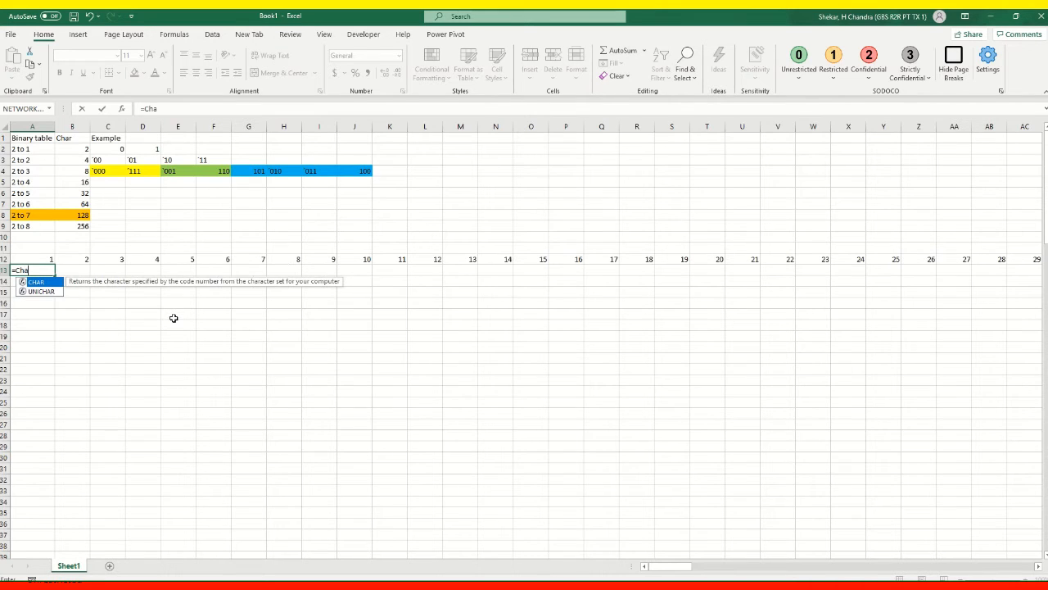
text(r()
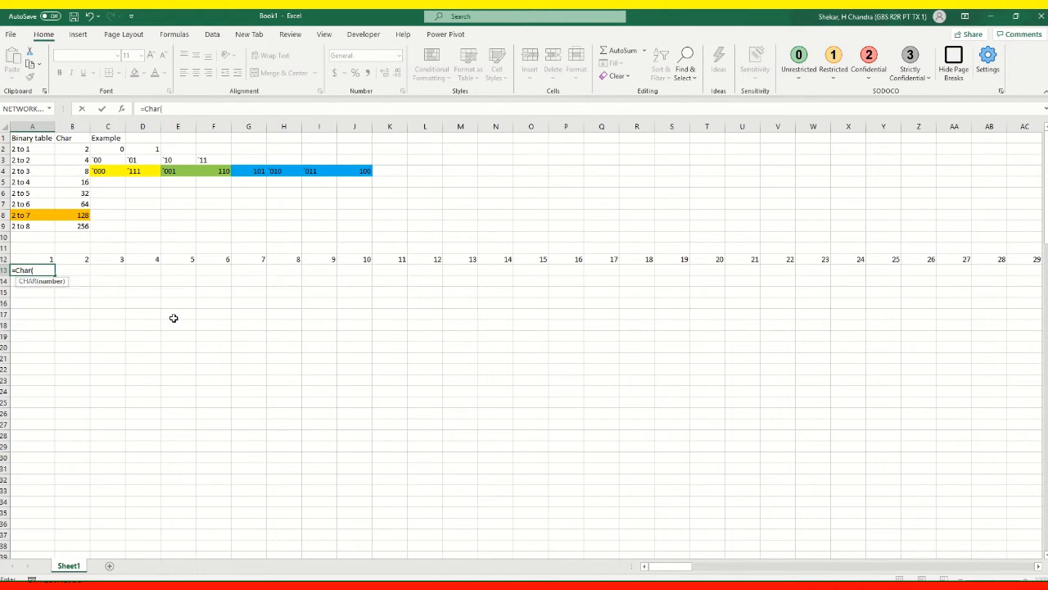
key(Up)
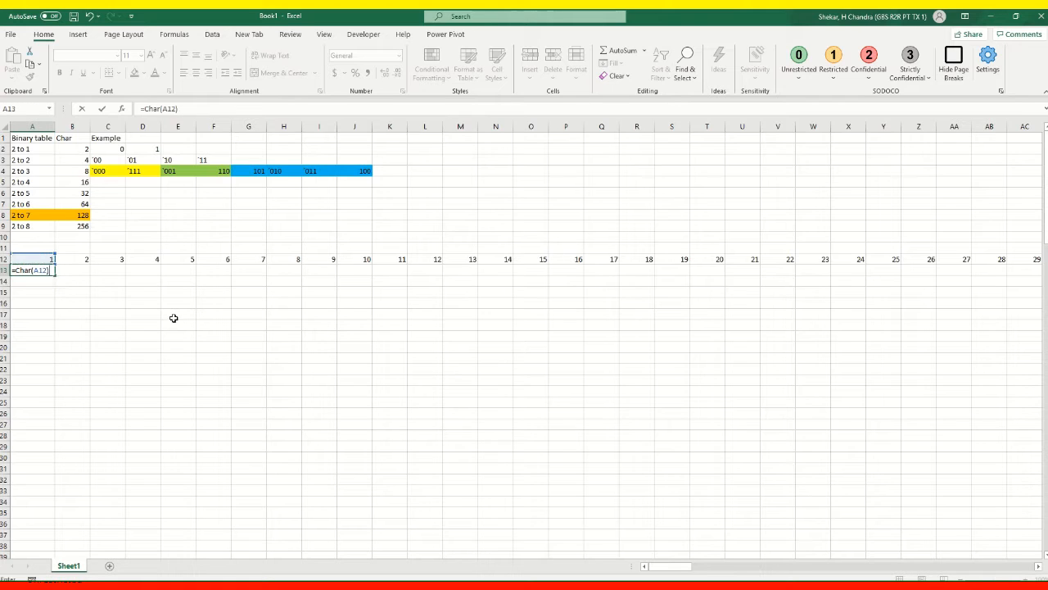
key(Return)
- Copy the CHAR formula from A13 across row 13 to column IV, beneath the whole number series
key(Up)
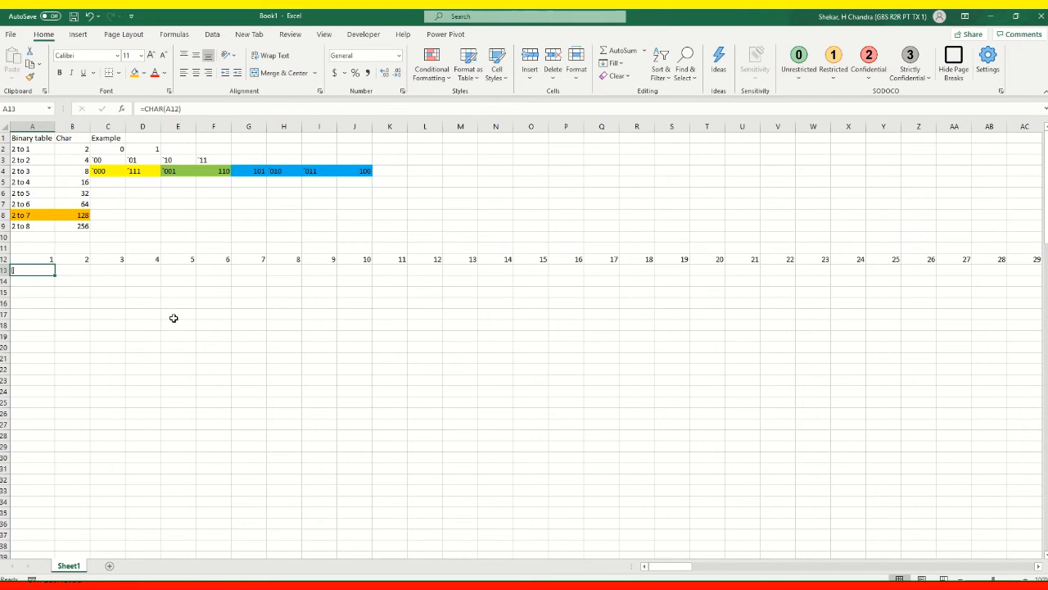
key(ctrl+c)
key(Up)
key(Right)
key(ctrl+Right)
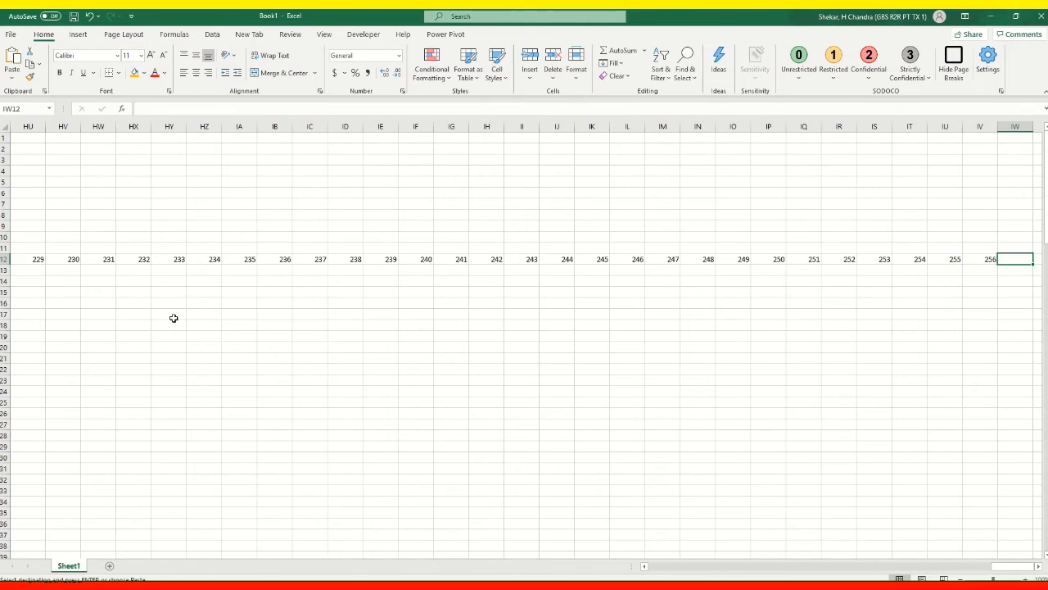
key(Down)
key(ctrl+shift+Left)
key(ctrl+v)
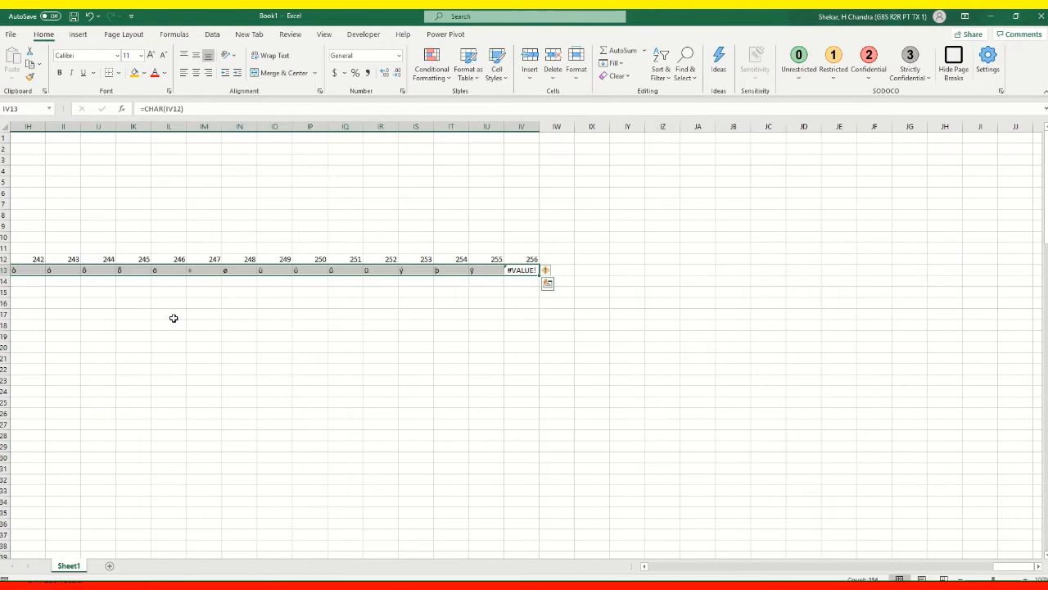
- Examine the CHAR results beneath the last numbers of the series and return to the start of row 13
key(Left)
key(Right)
key(Up)
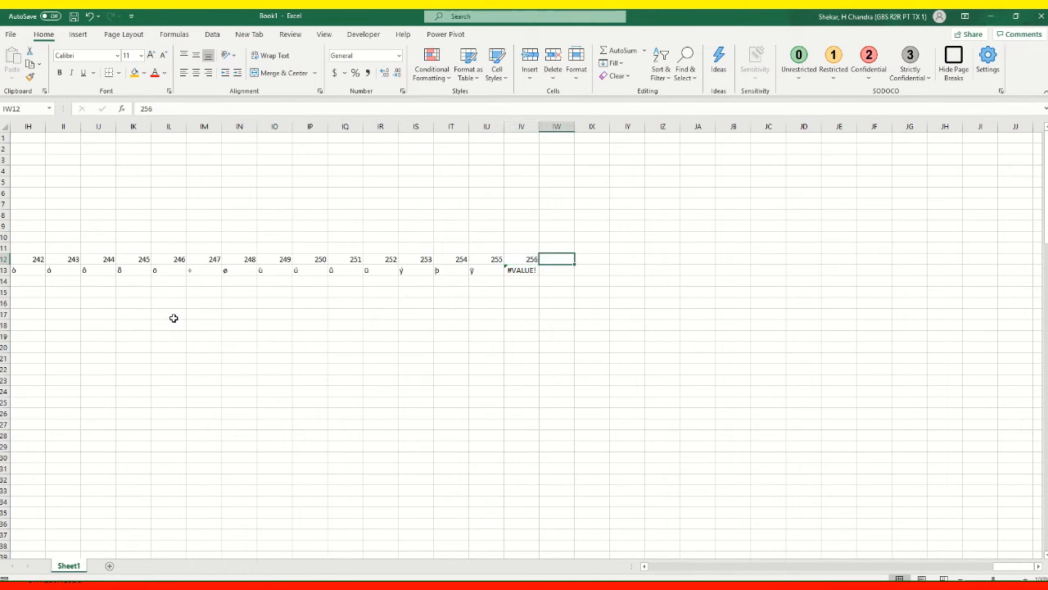
key(Down)
key(Up)
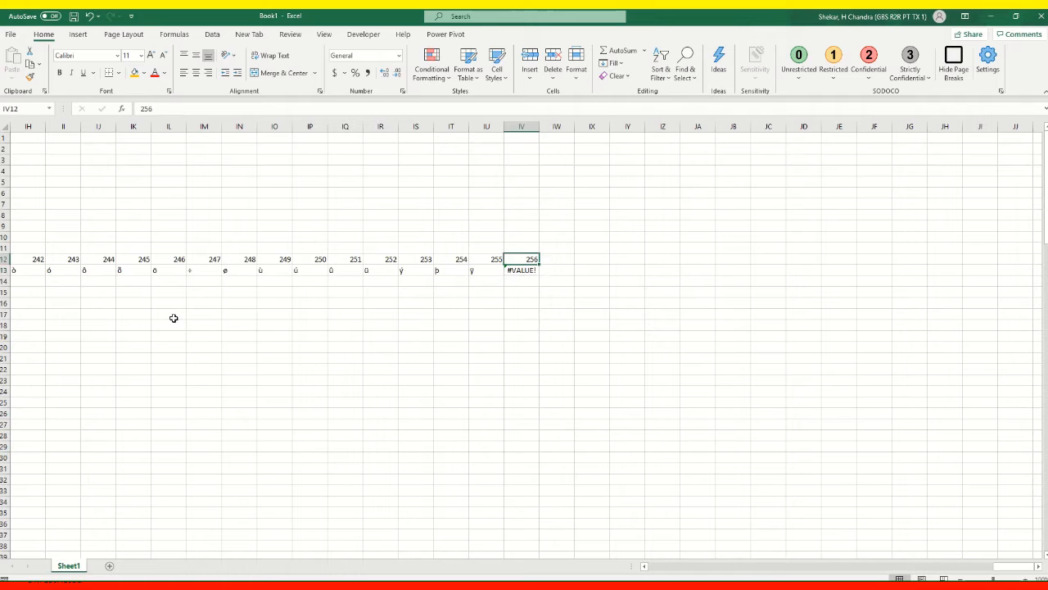
key(Down)
key(Up)
key(shift+Down)
key(Down)
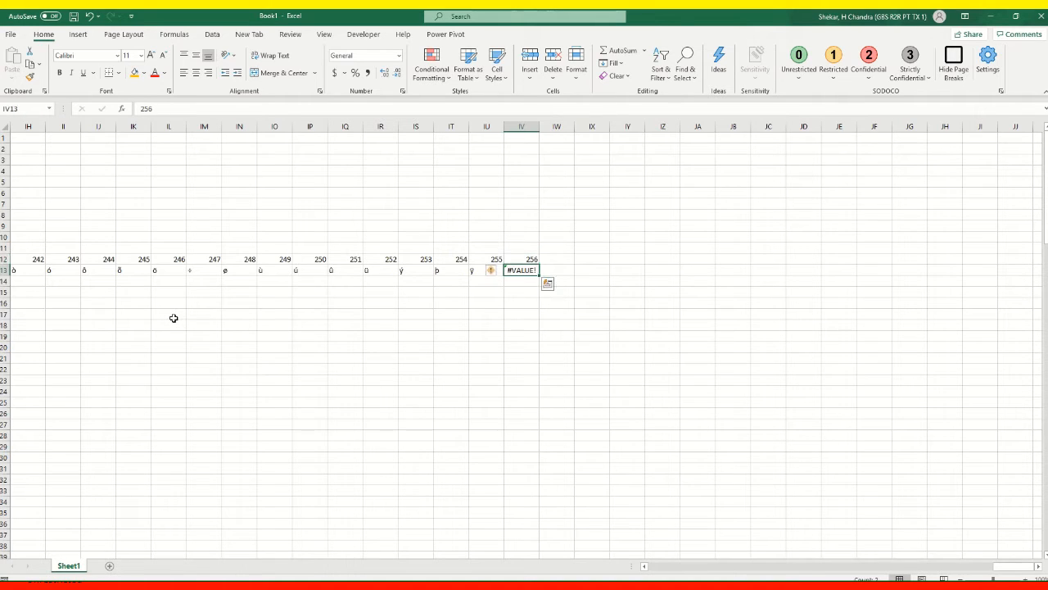
key(Left)
key(Home)
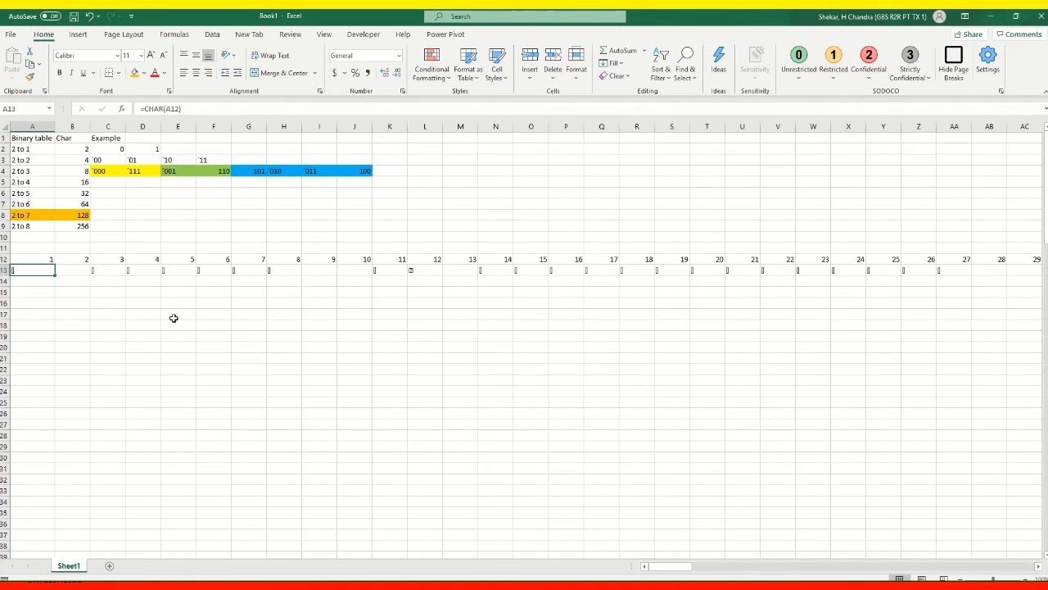
- Enter 257 in IW12, directly after the last number of the series in row 12
key(Up)
key(ctrl+Right)
key(Right)
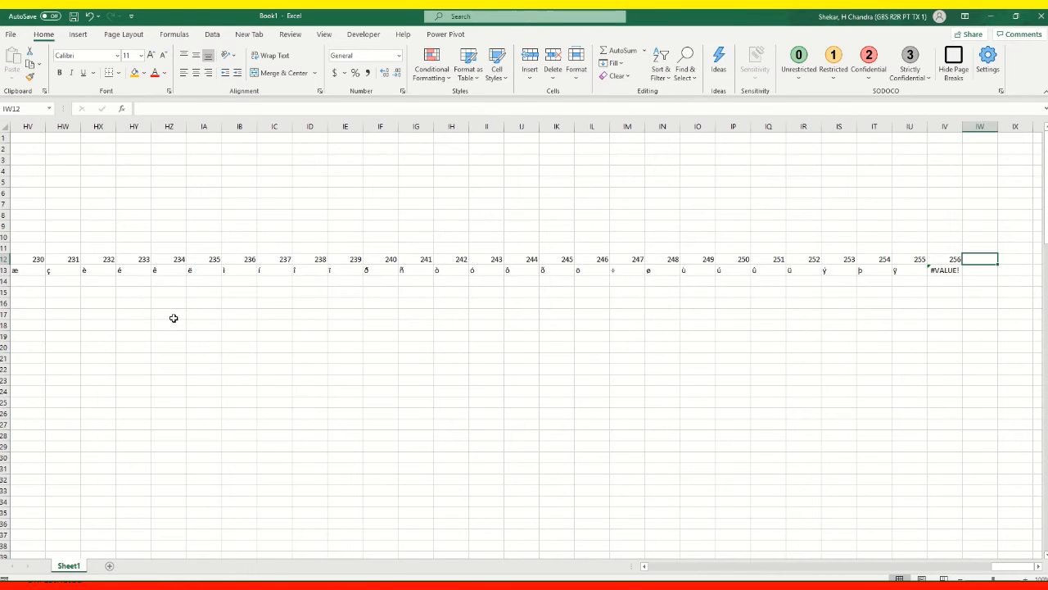
text(2)
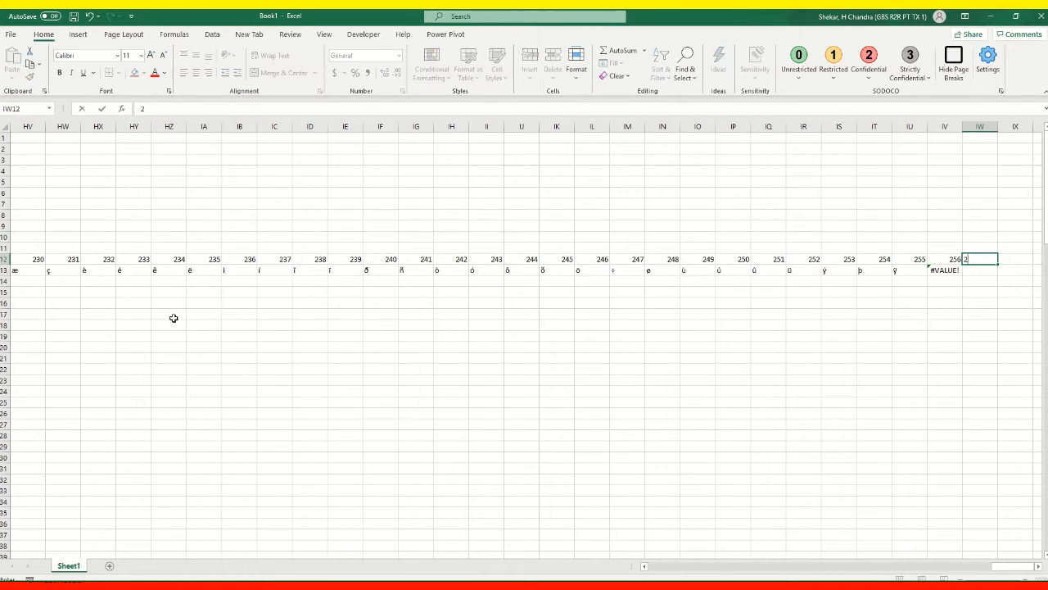
text(57)
key(Return)
- Copy the CHAR formula from IV13 into IW13, beneath the number 257
key(Left)
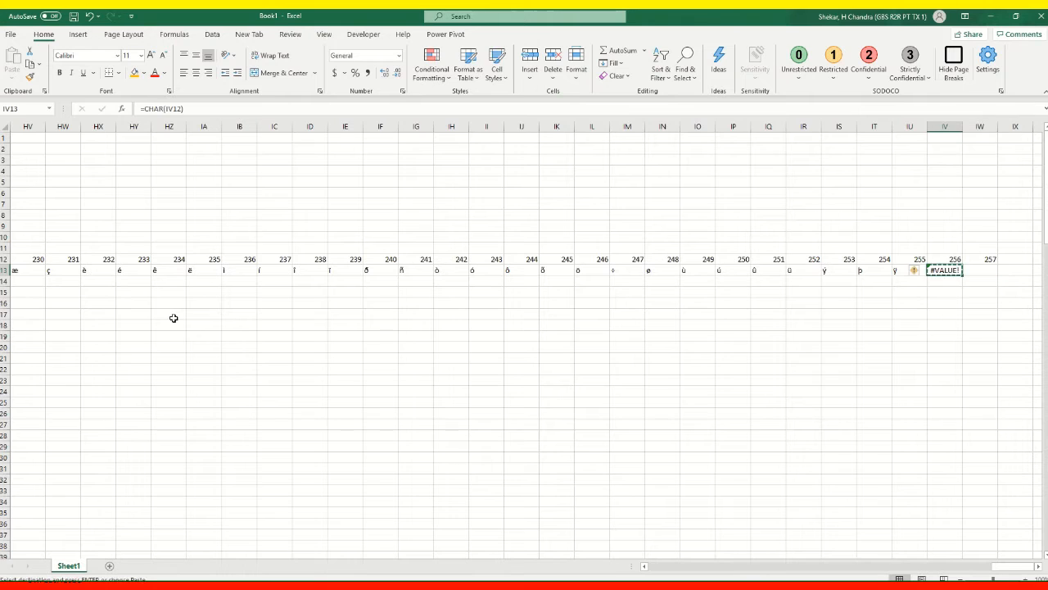
key(ctrl+c)
key(Right)
key(ctrl+v)
- Compare the CHAR results beneath the numbers 256 and 257 at the end of the series
key(Up)
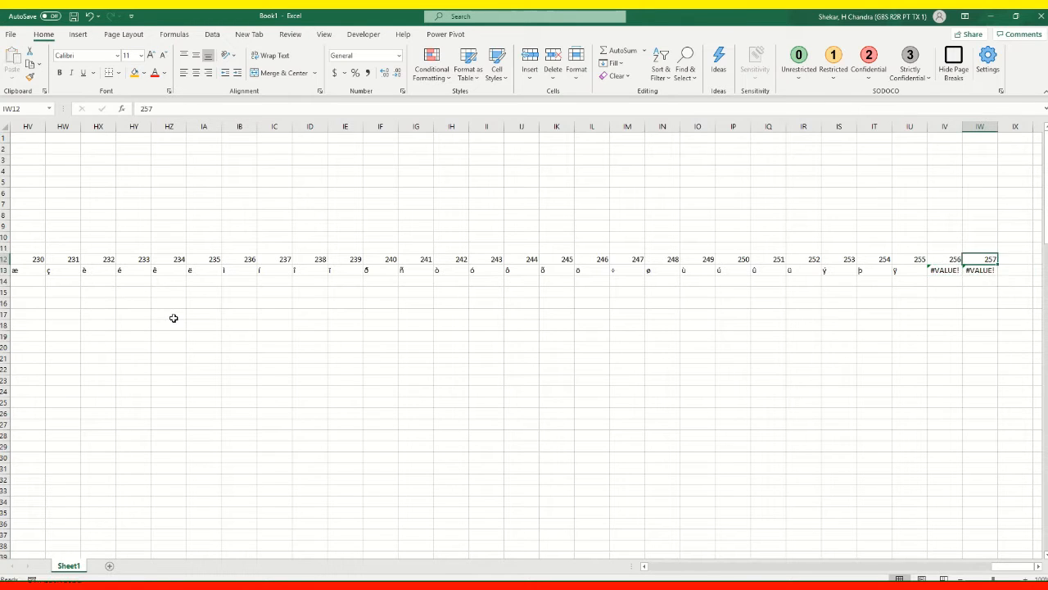
key(shift+Down)
key(shift+Left)
key(Right)
key(Left)
key(Down)
key(Left)
key(Right)
key(Left)
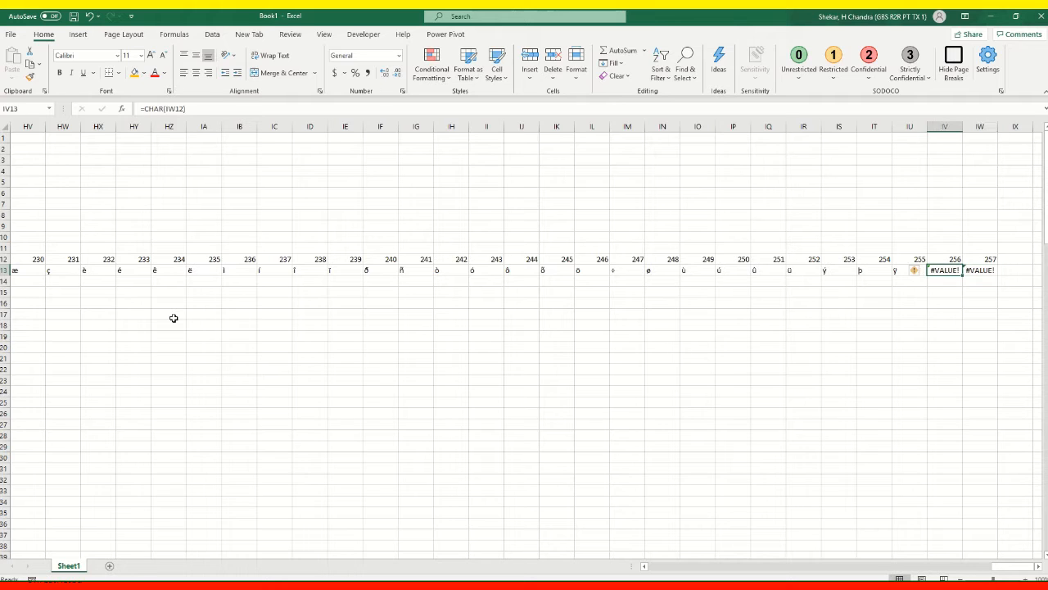
- Return to the start of row 13 and examine the CHAR results from A13 to V13
key(ctrl+Left)
key(Down)
key(Down)
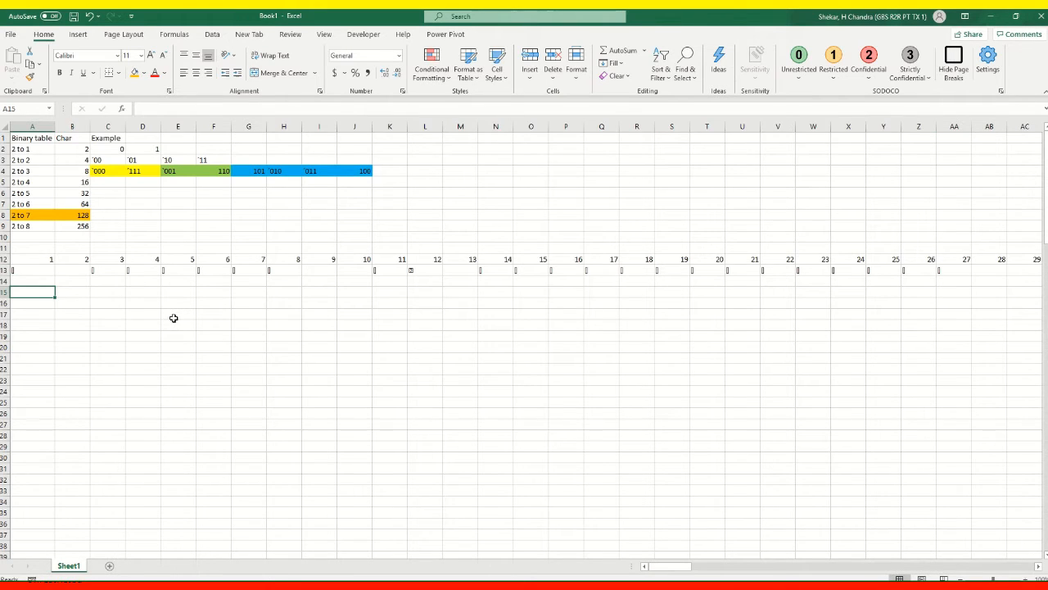
key(Up)
key(Up)
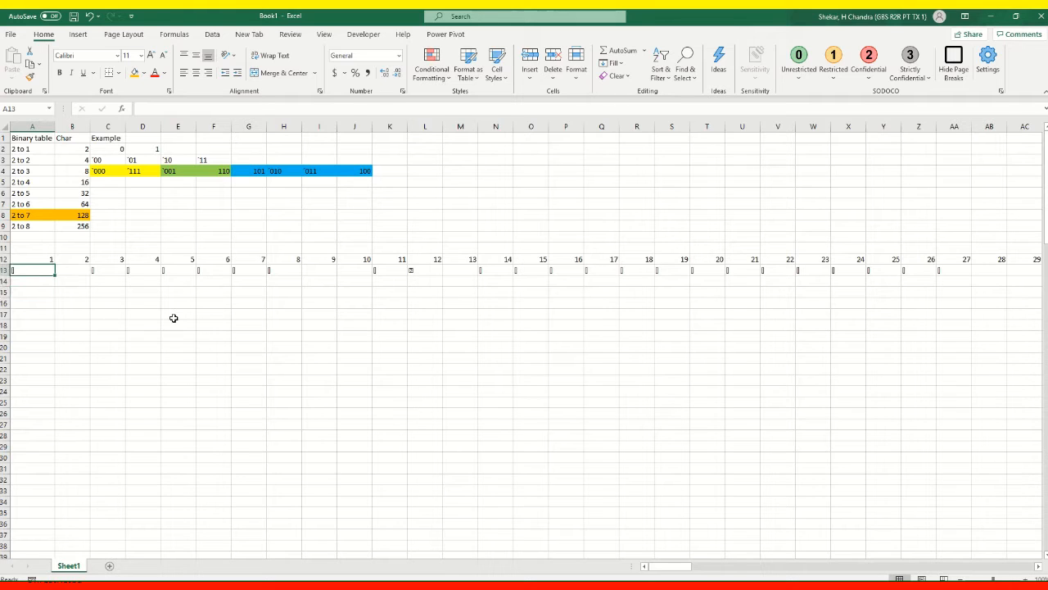
key(Right)
key(Right)
key(Right)
key(Right)
key(Right)
key(Right)
key(Right)
key(Right)
key(Right)
key(Right)
key(Right)
key(Right)
key(Right)
key(Right)
key(Right)
key(Right)
key(Right)
key(Right)
key(Right)
key(Right)
key(Right)
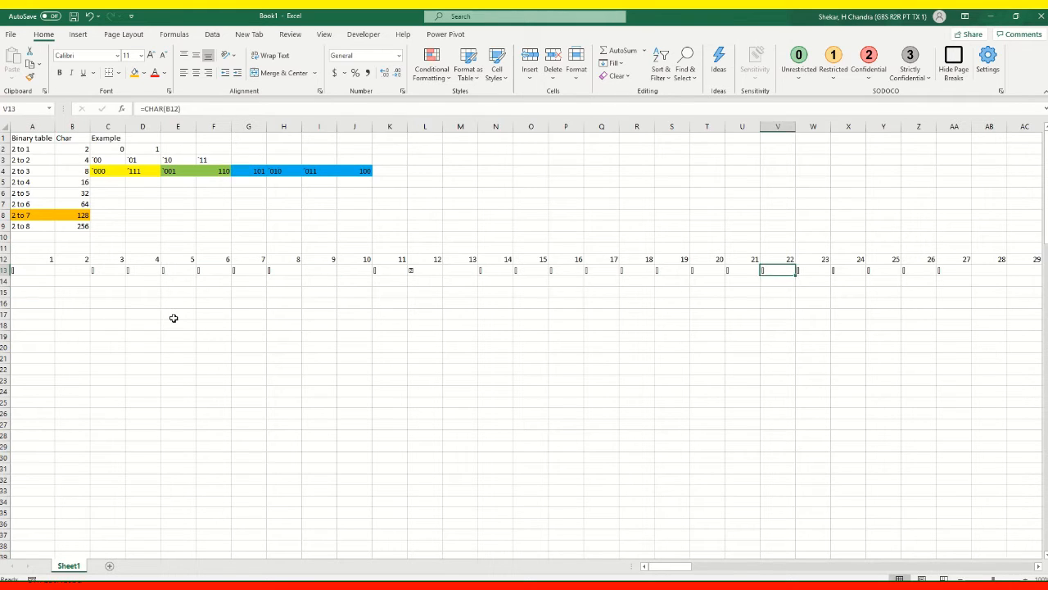
- Review the binary table down to 2 to 6, comparing the character counts of 2 to 5 and 2 to 6
drag(25, 202, 84, 146)
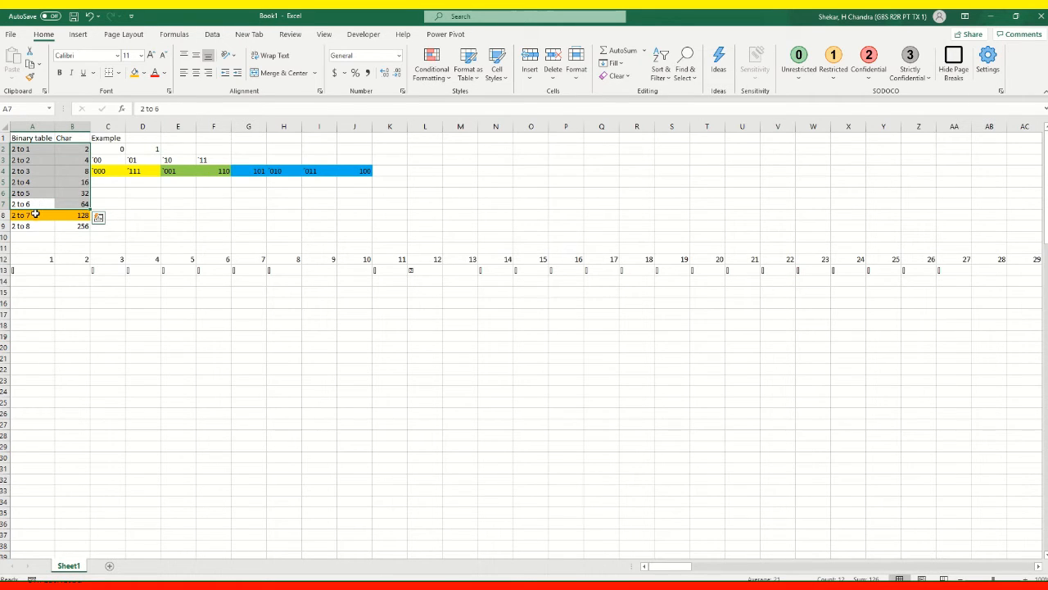
click(111, 206)
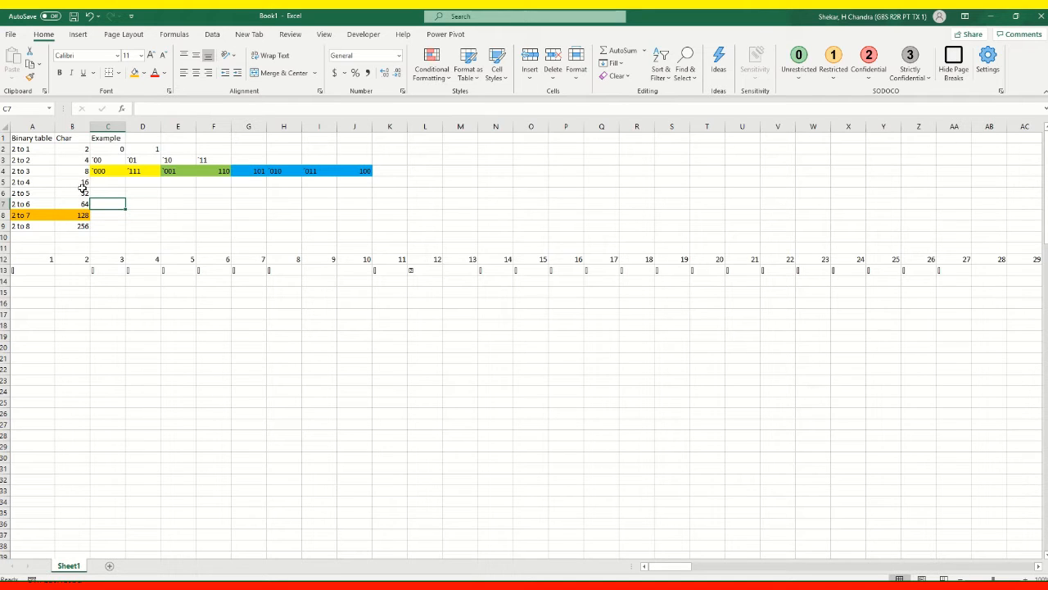
click(35, 191)
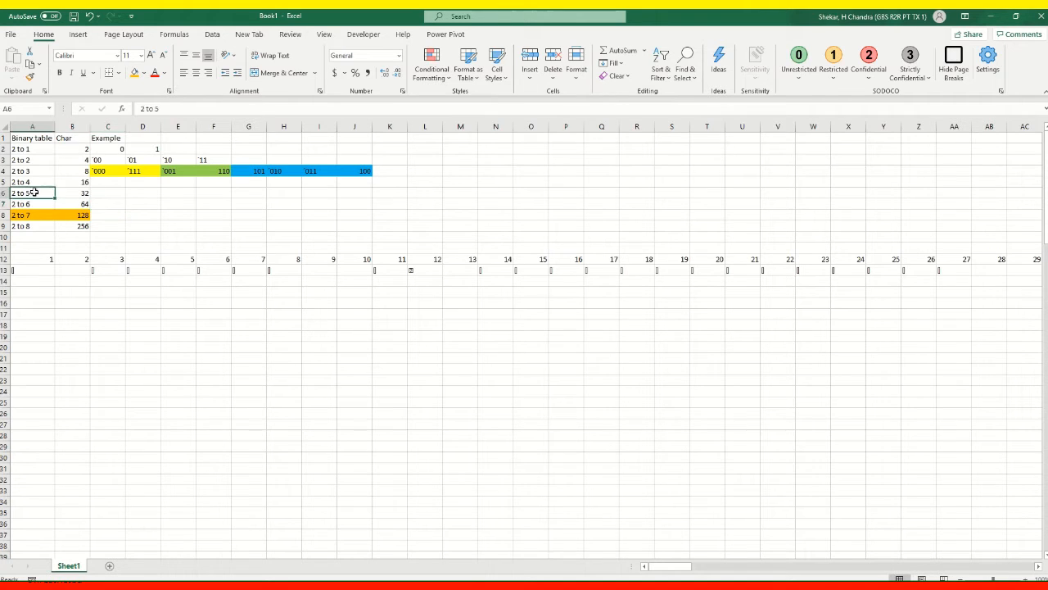
drag(34, 192, 70, 192)
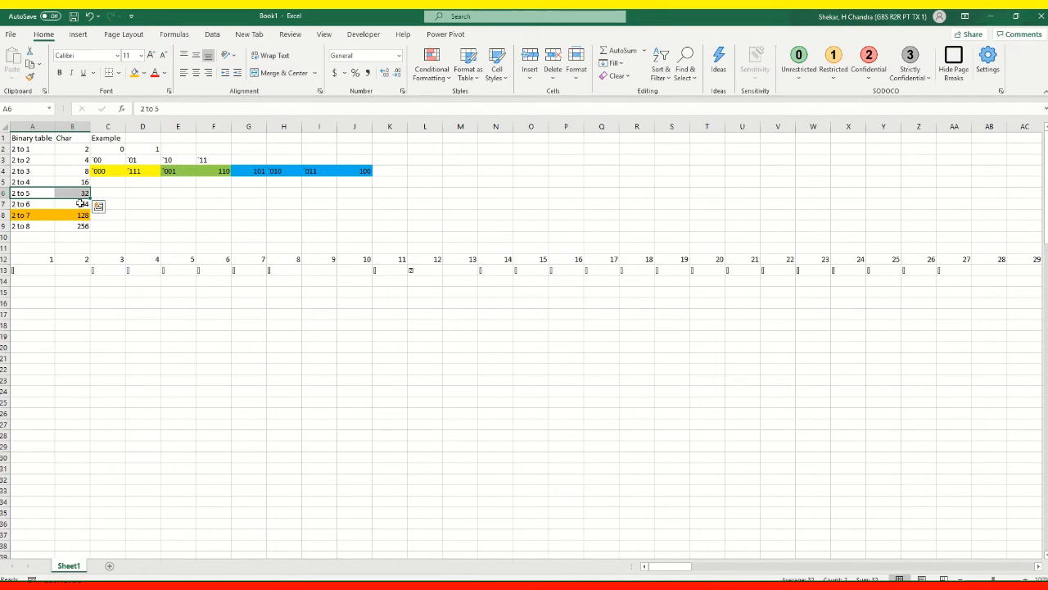
click(82, 205)
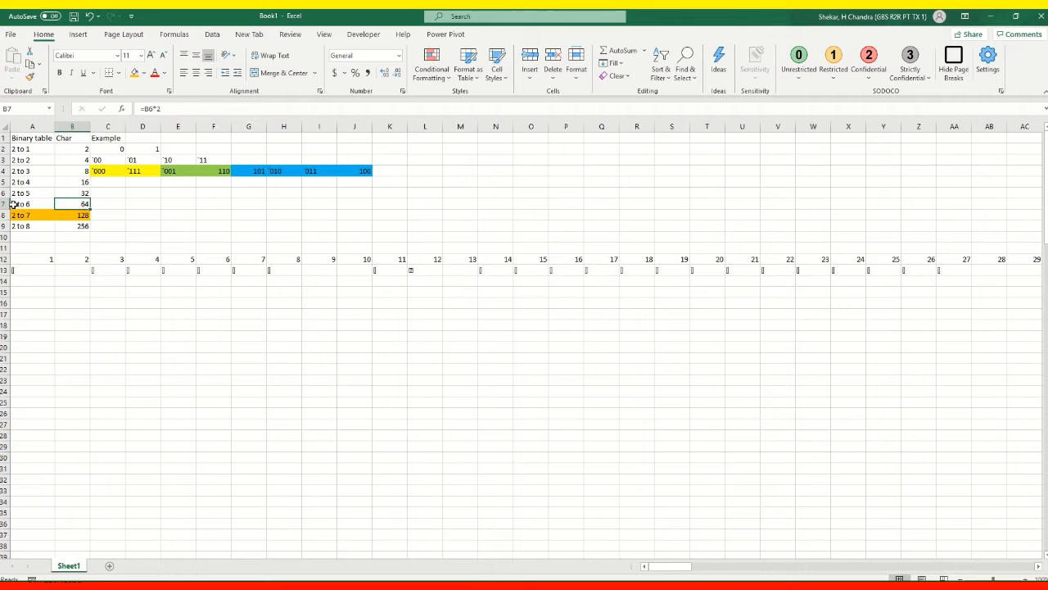
drag(14, 204, 80, 204)
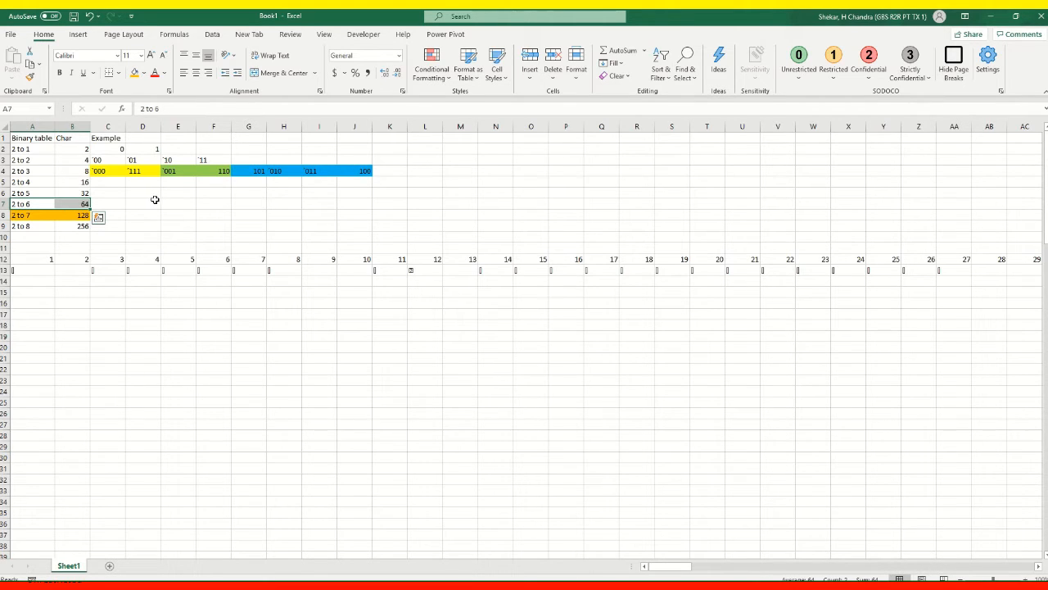
click(109, 205)
drag(72, 202, 32, 135)
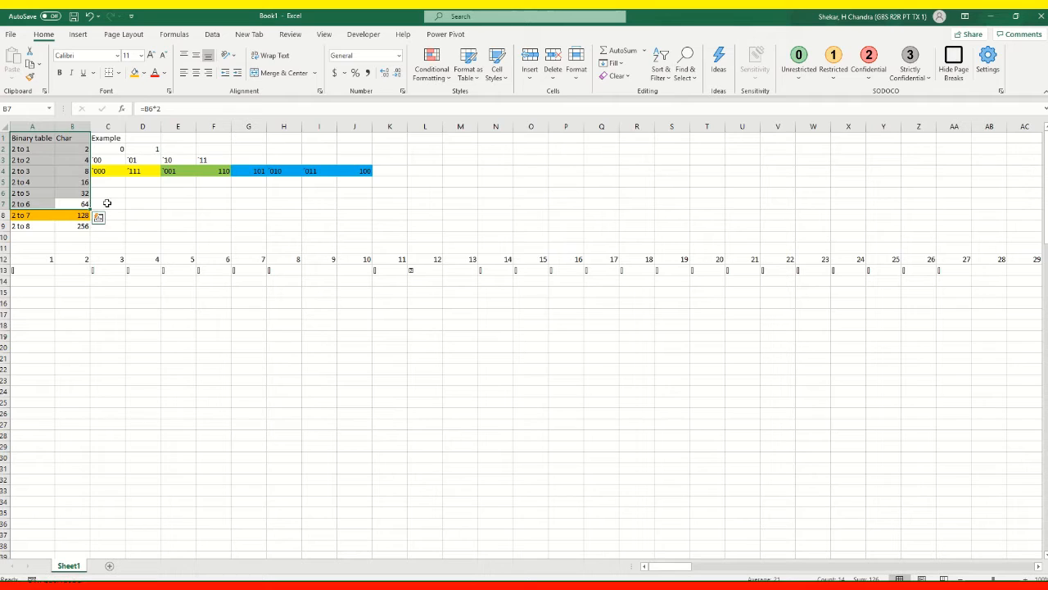
click(79, 205)
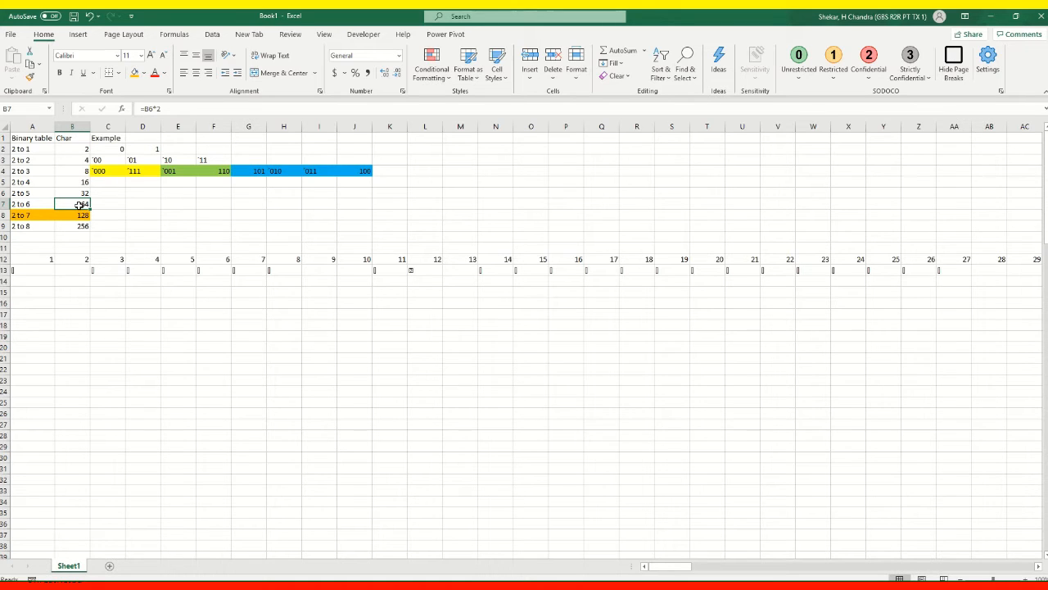
- Examine the characters beneath the numbers 1 to 64 and select the number 64 together with its character
click(34, 258)
click(1012, 258)
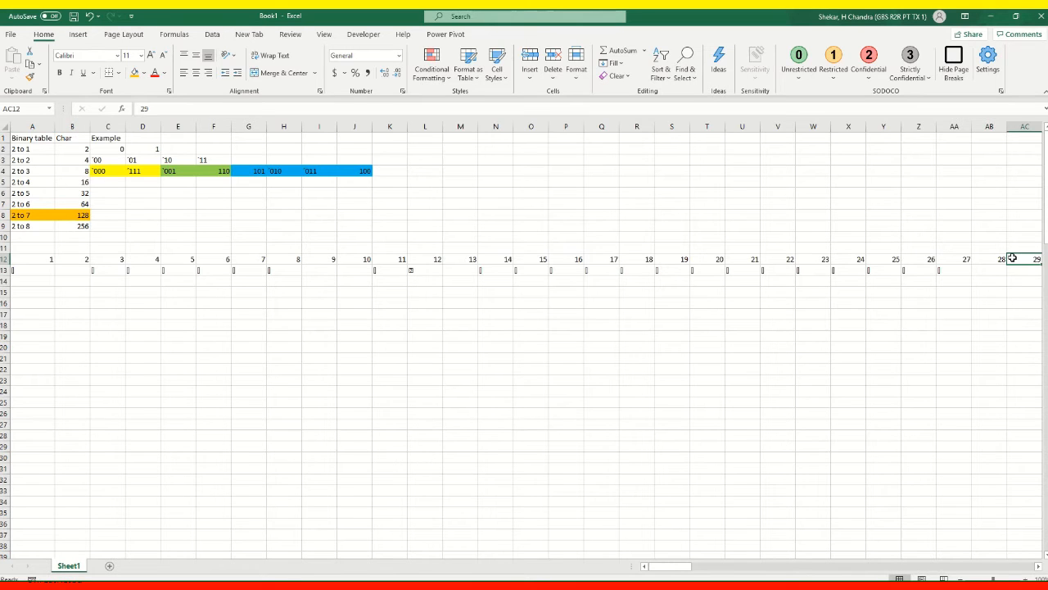
key(Right)
key(Right)
key(Right)
key(Right)
key(Right)
key(Right)
key(Right)
key(Right)
key(Right)
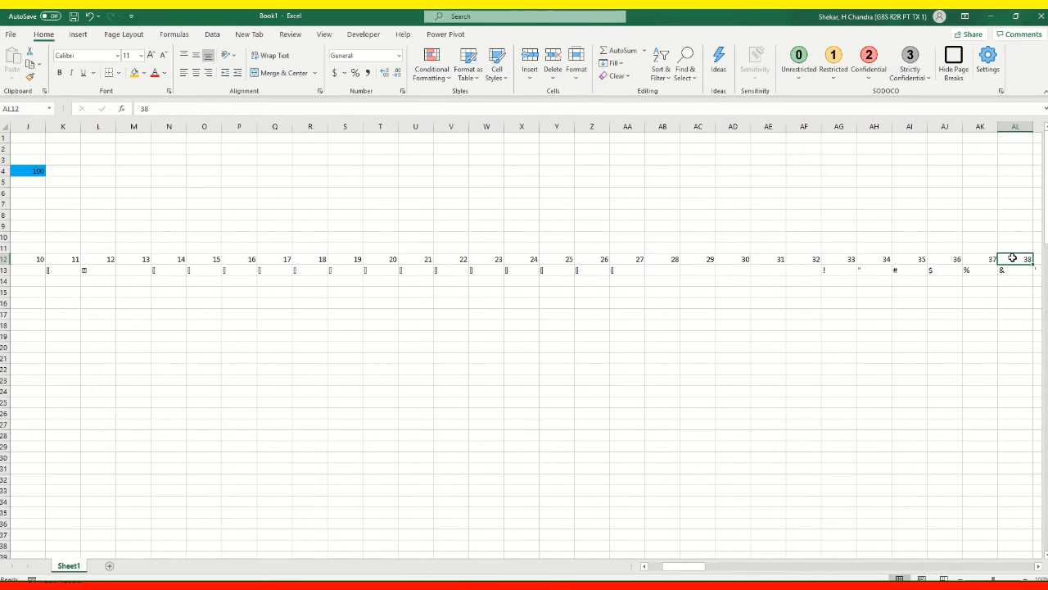
key(Right)
key(Right)
key(Right)
key(Right)
key(Right)
key(Right)
key(Right)
key(Right)
key(Right)
key(Right)
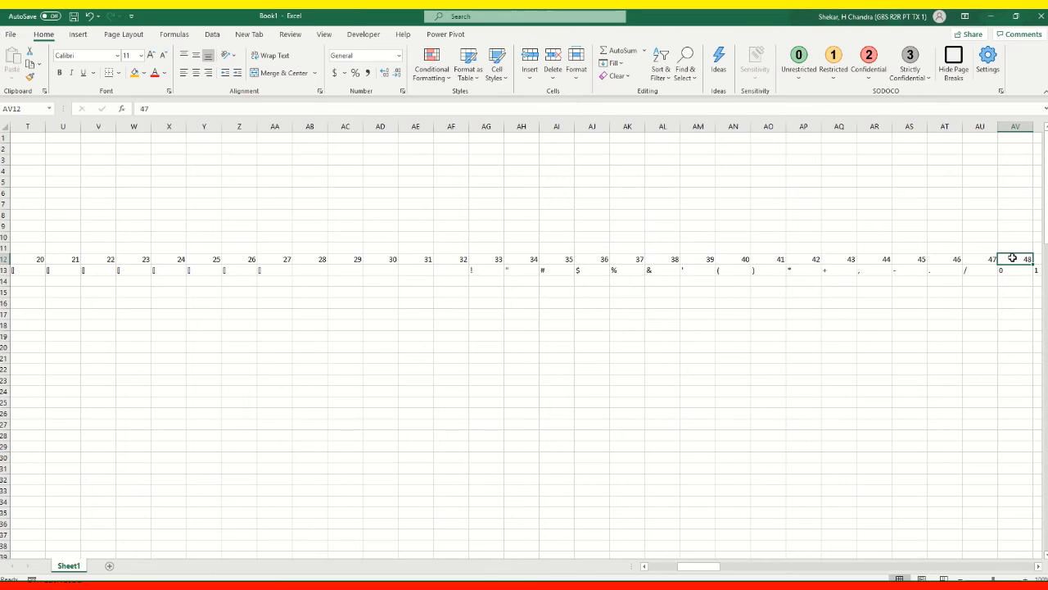
key(Right)
key(Right)
key(Right)
key(Right)
key(Right)
key(Right)
key(Right)
key(Right)
key(Right)
key(Right)
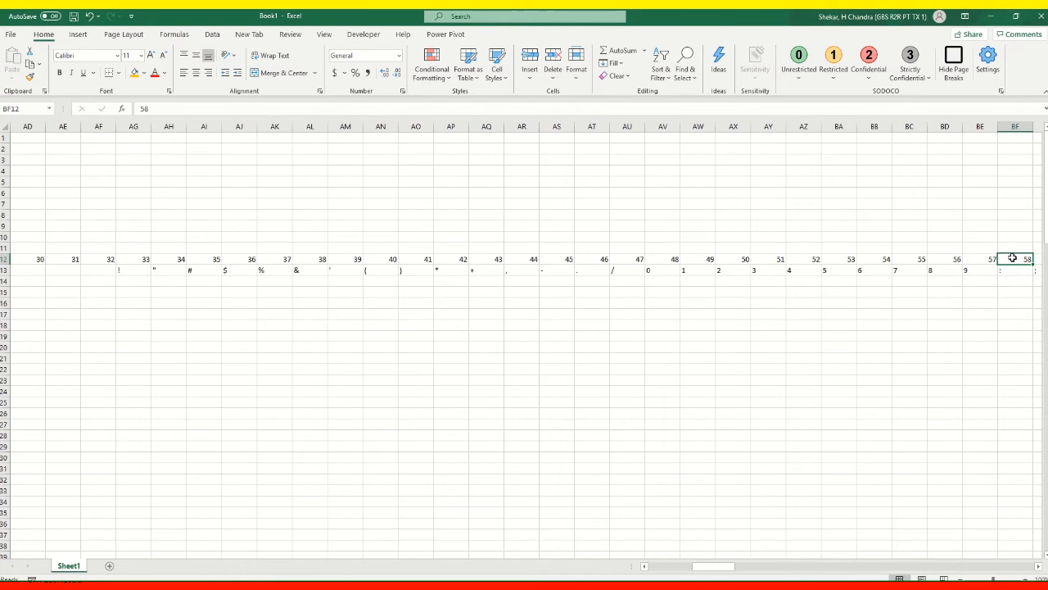
key(Right)
key(Right)
key(Right)
key(Right)
key(Right)
key(Right)
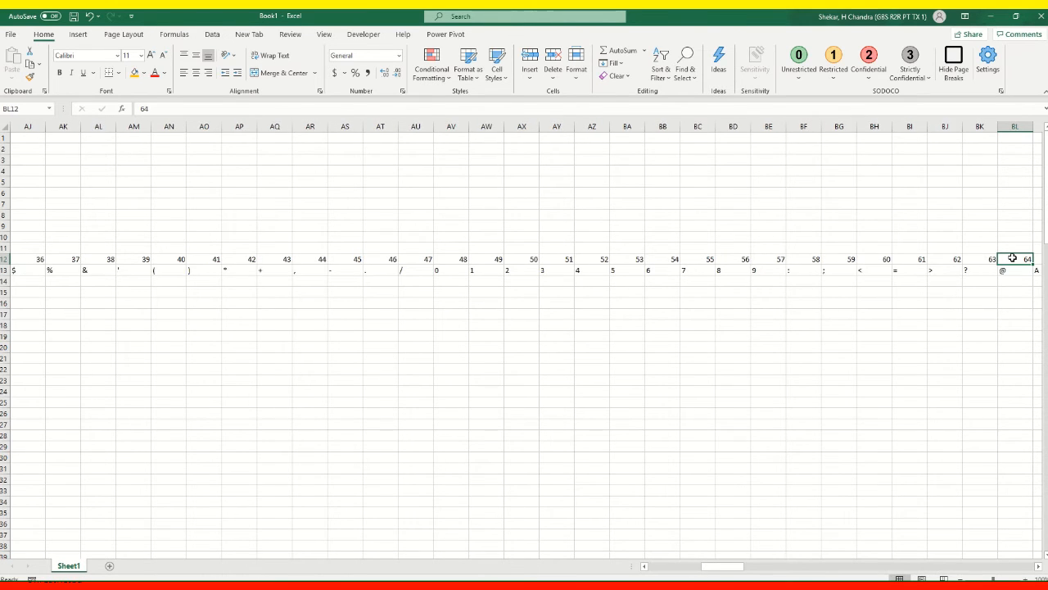
scroll(999, 256, right, 2)
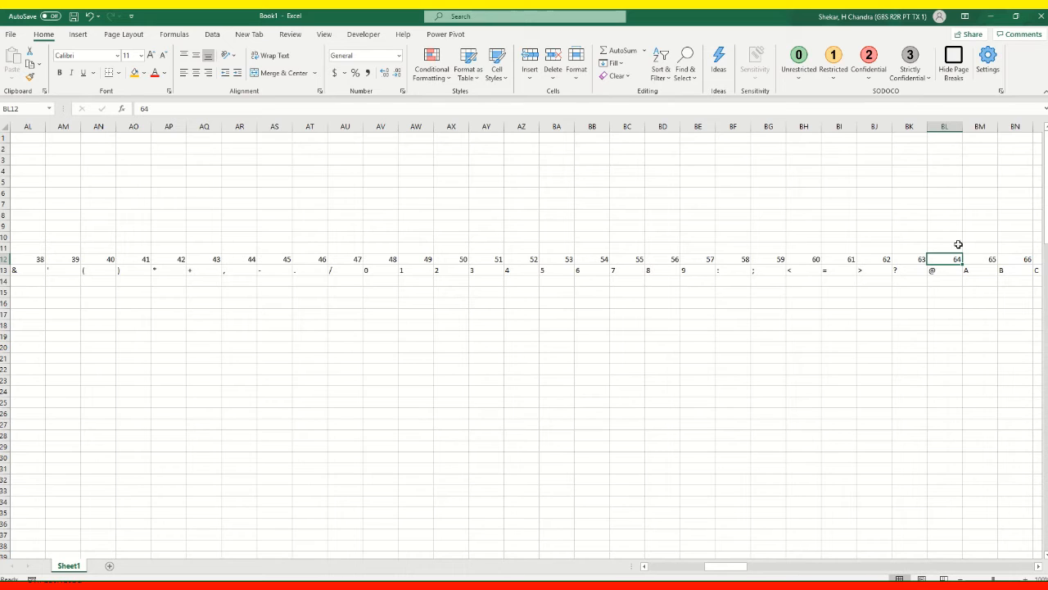
drag(950, 259, 949, 271)
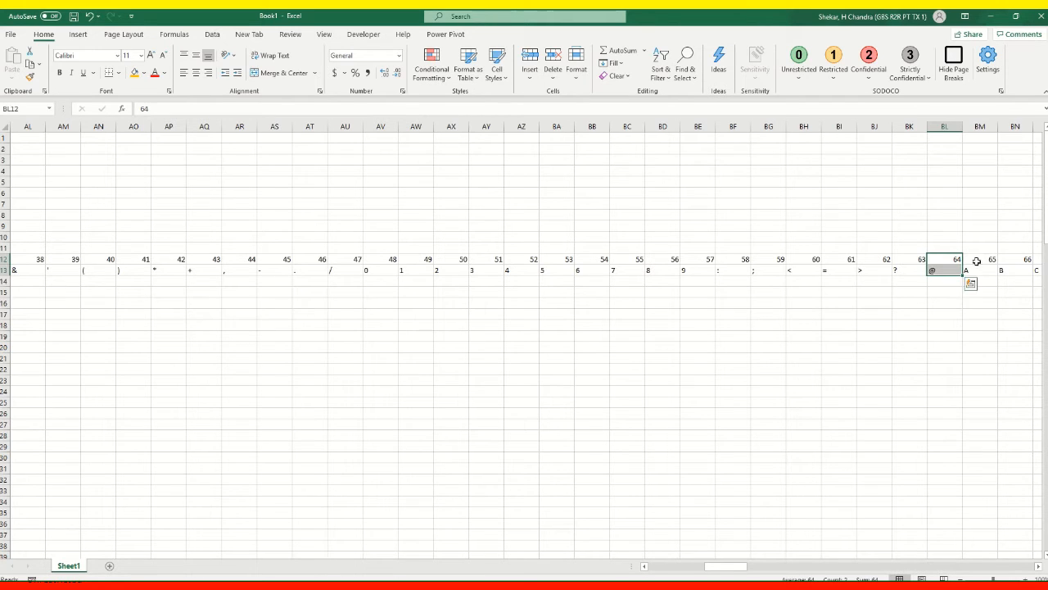
- Examine the letters beneath the numbers from 65 to 85 in row 12
click(979, 260)
key(Right)
key(Right)
key(Right)
key(Right)
key(Right)
key(Right)
key(Right)
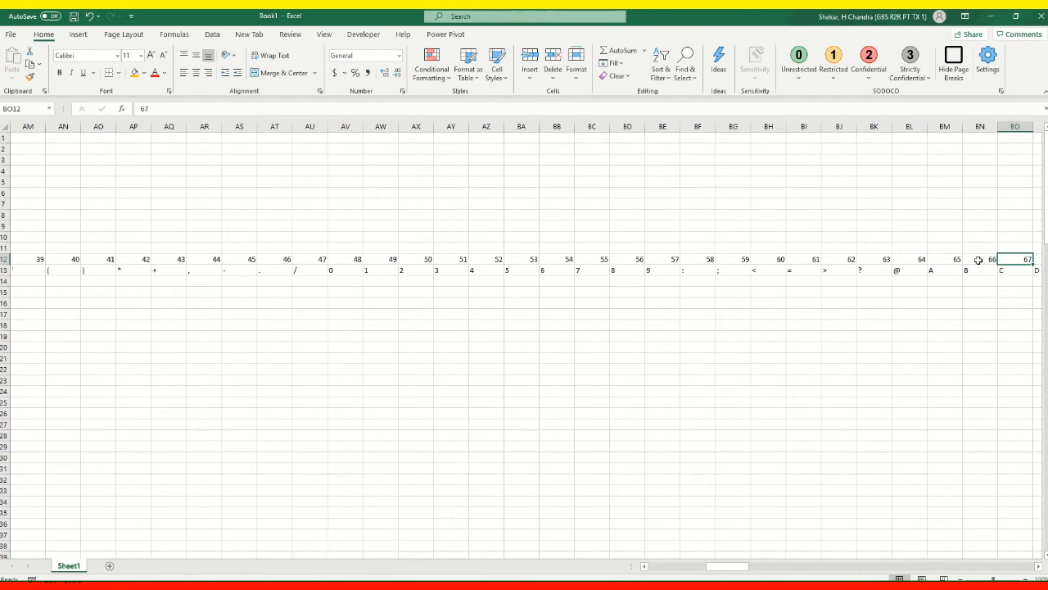
key(Right)
key(Right)
key(Right)
key(Right)
key(Right)
key(Right)
key(Right)
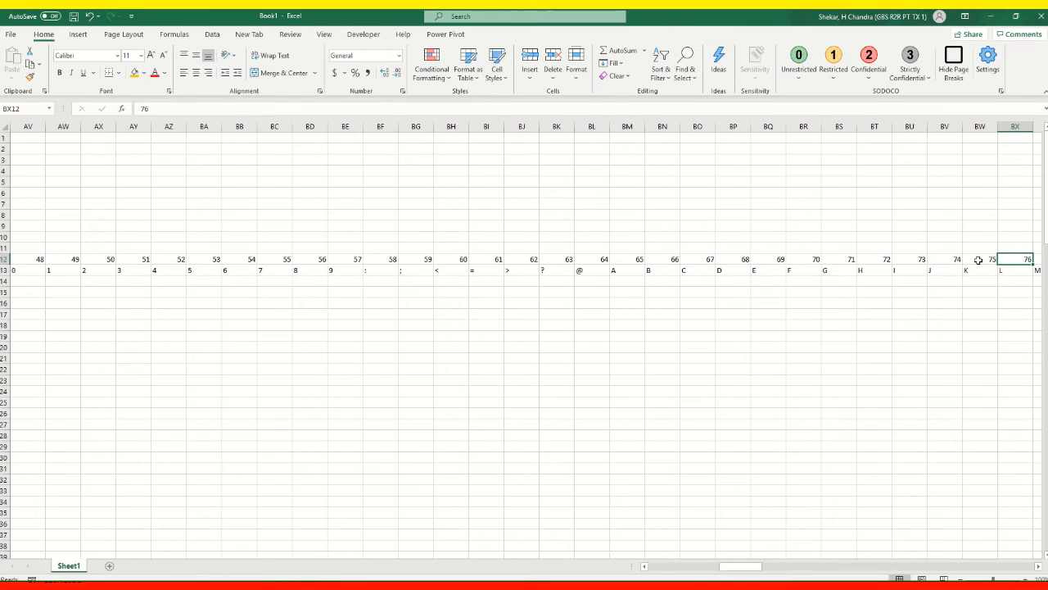
key(Right)
key(Right)
key(Right)
key(Right)
key(Right)
key(Right)
key(Right)
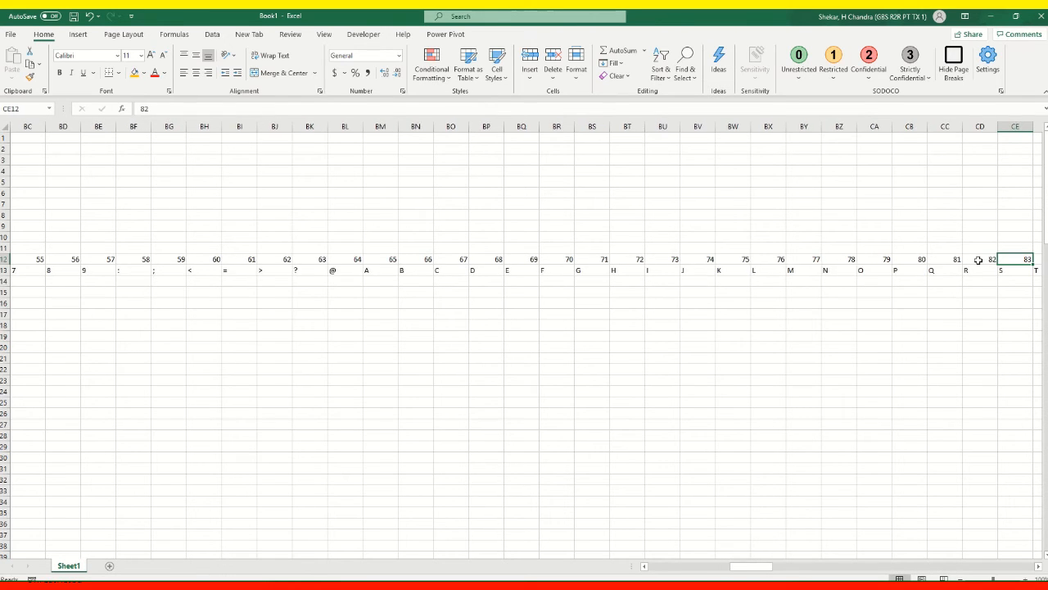
key(Left)
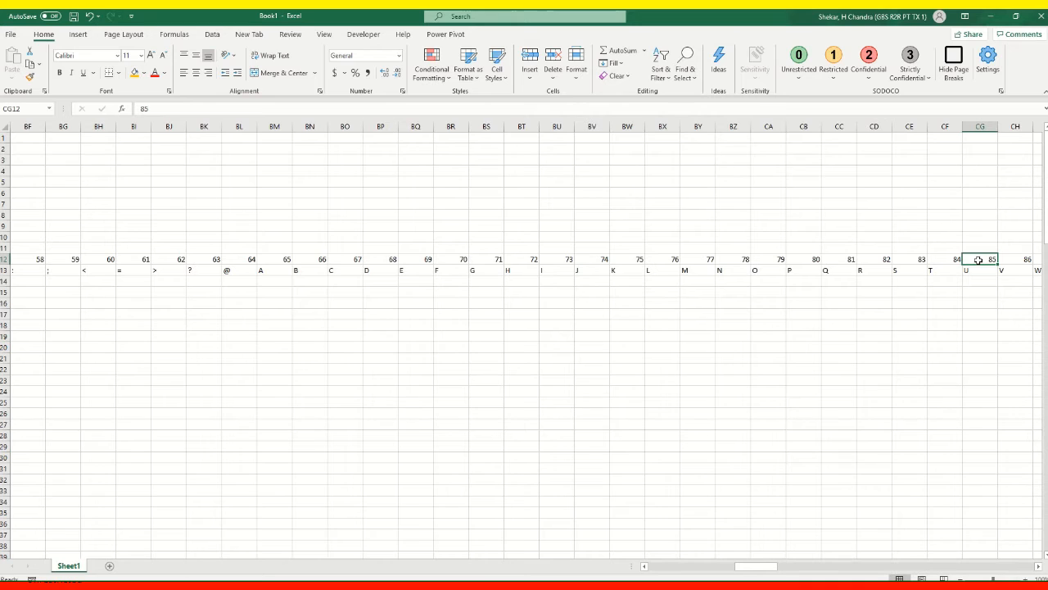
- Return to the binary table and examine the 2 to 6 and 2 to 7 rows with their character counts
key(ctrl+Left)
click(351, 301)
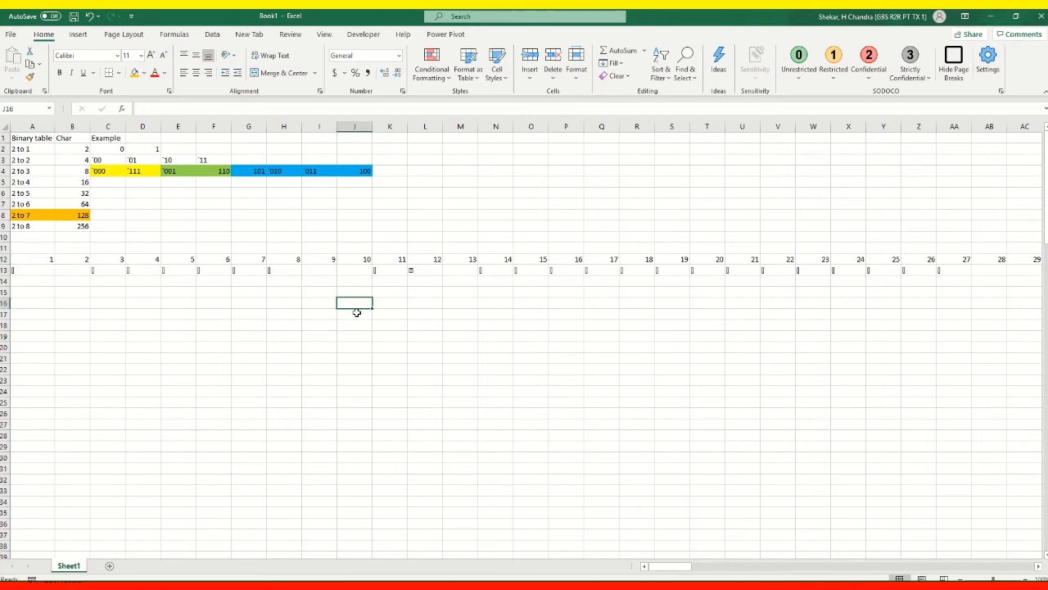
click(82, 202)
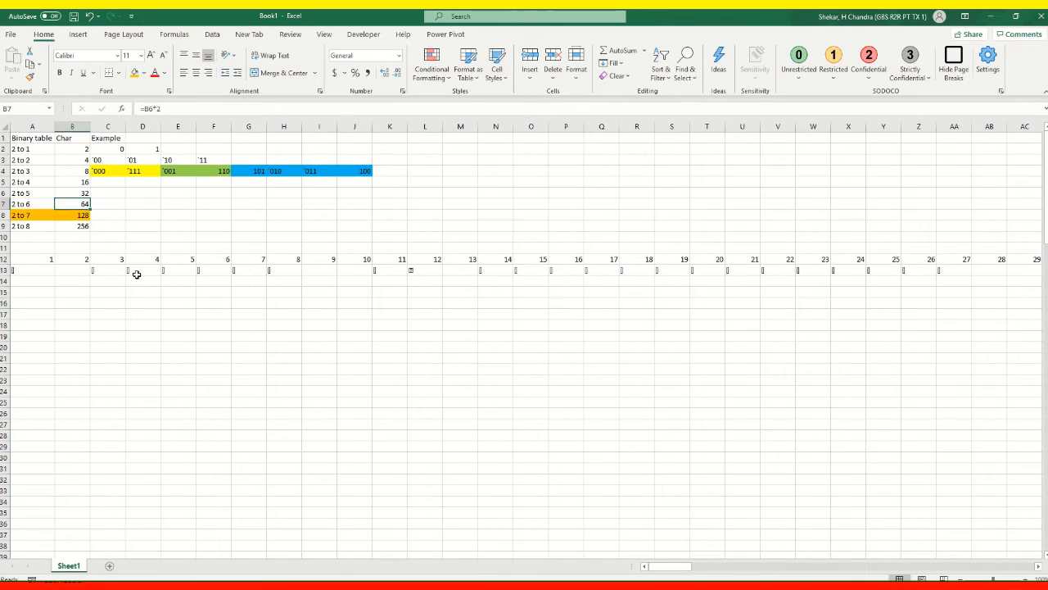
click(49, 302)
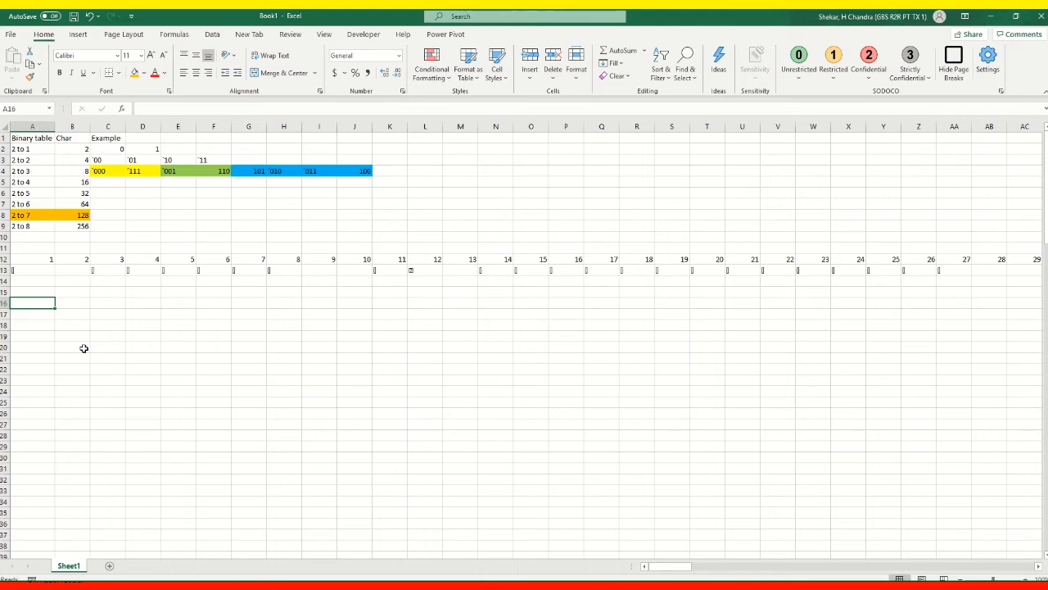
click(80, 346)
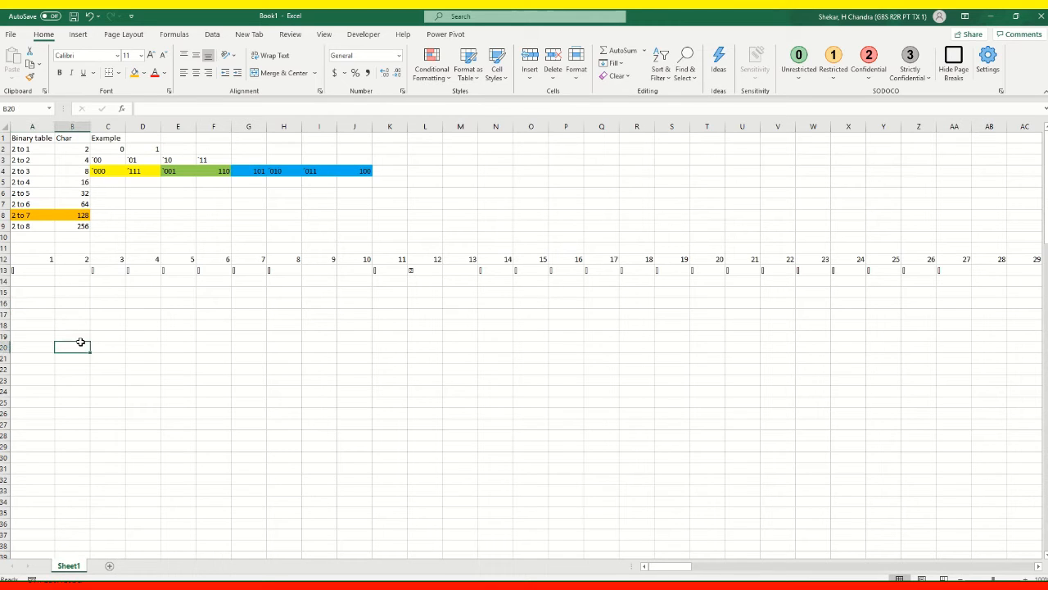
click(30, 214)
click(87, 214)
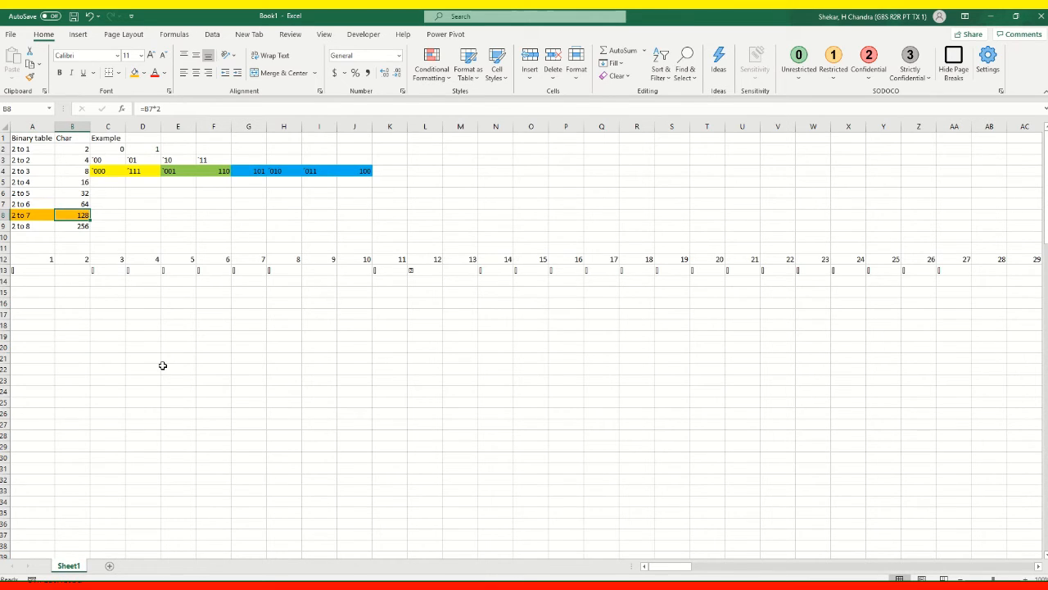
key(shift+Left)
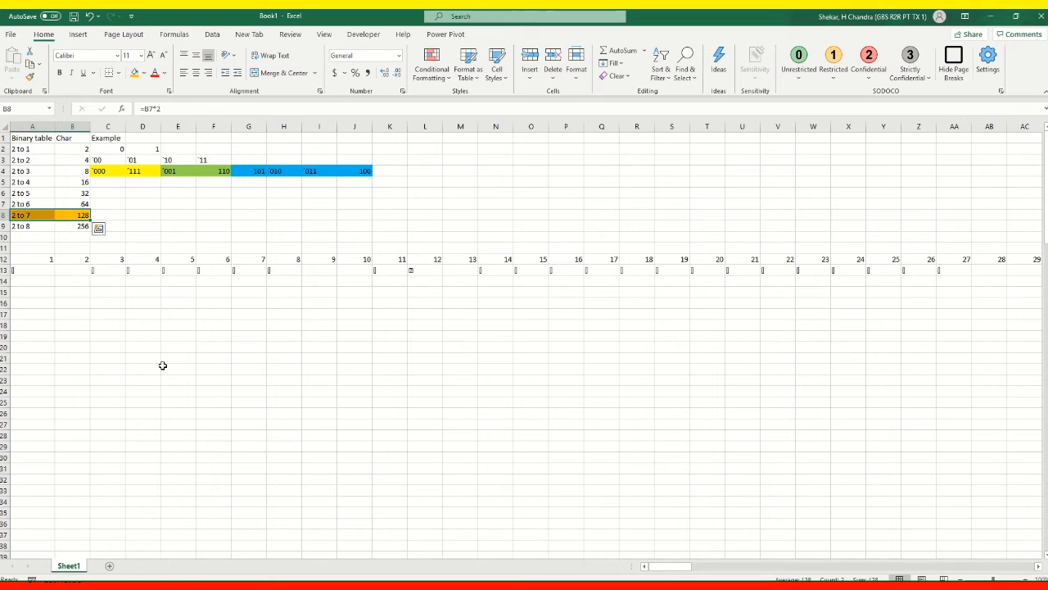
key(Right)
key(Left)
key(Right)
key(Left)
key(shift+Left)
key(Right)
key(Right)
key(Right)
key(Left)
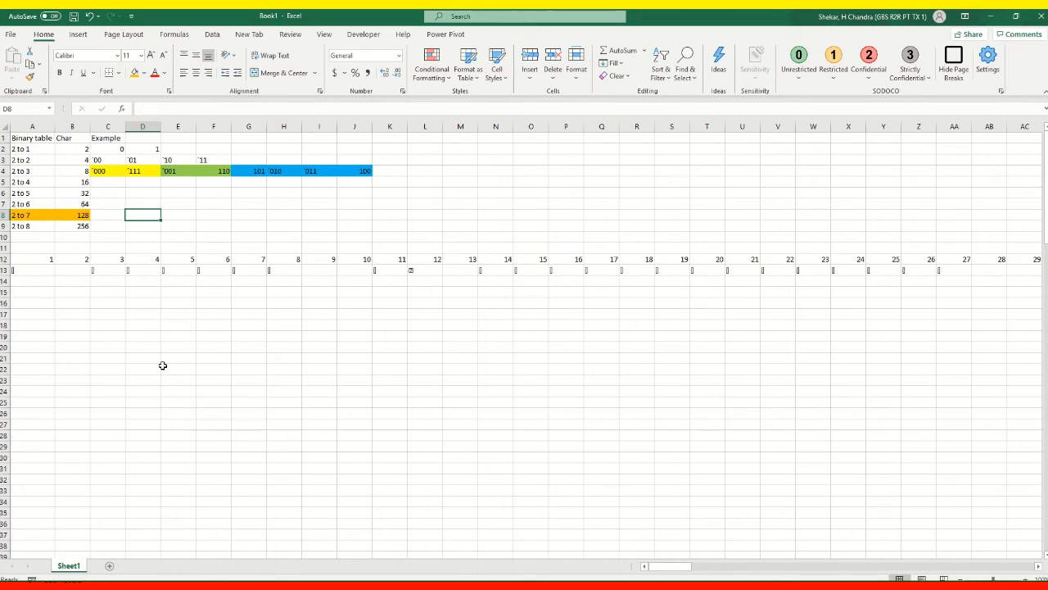
text(59 *)
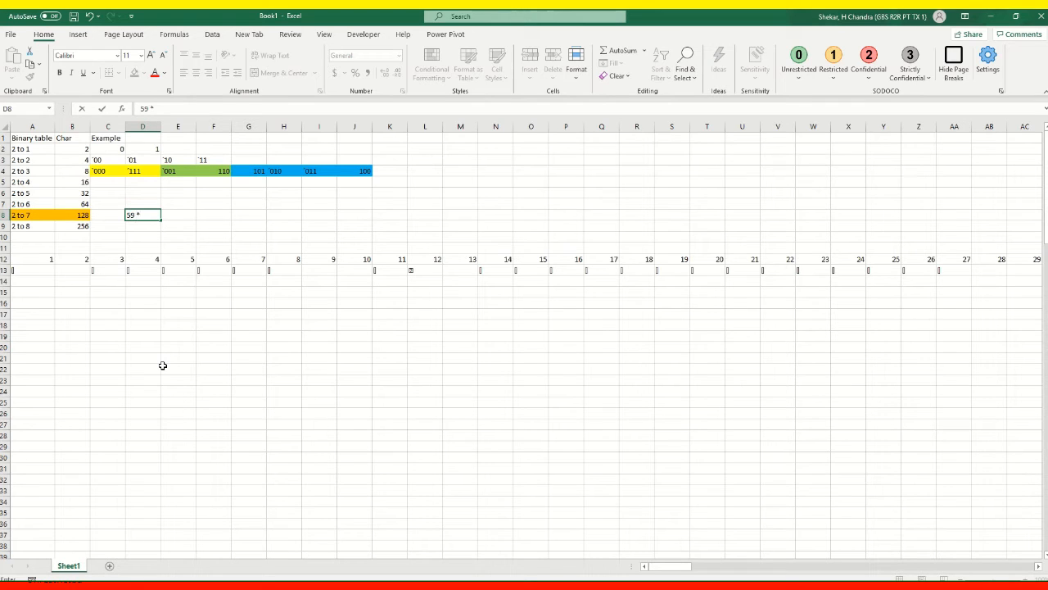
key(BackSpace)
key(BackSpace)
key(Return)
- Enter the starting code 3201 in cell A15, below the character row
key(Down)
key(Down)
key(Down)
key(Down)
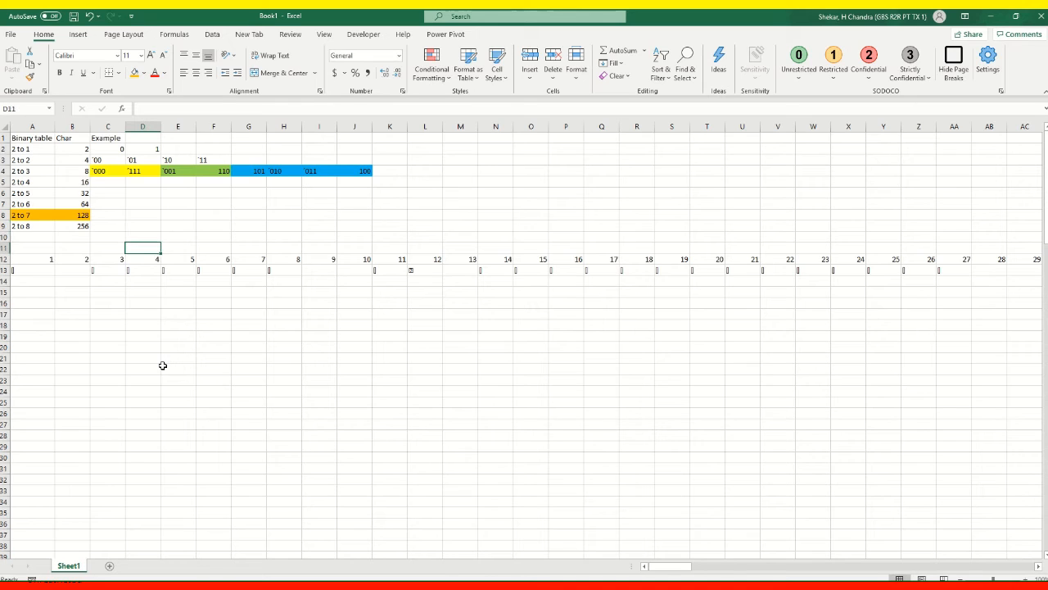
key(Left)
key(Down)
key(Down)
key(Left)
key(Left)
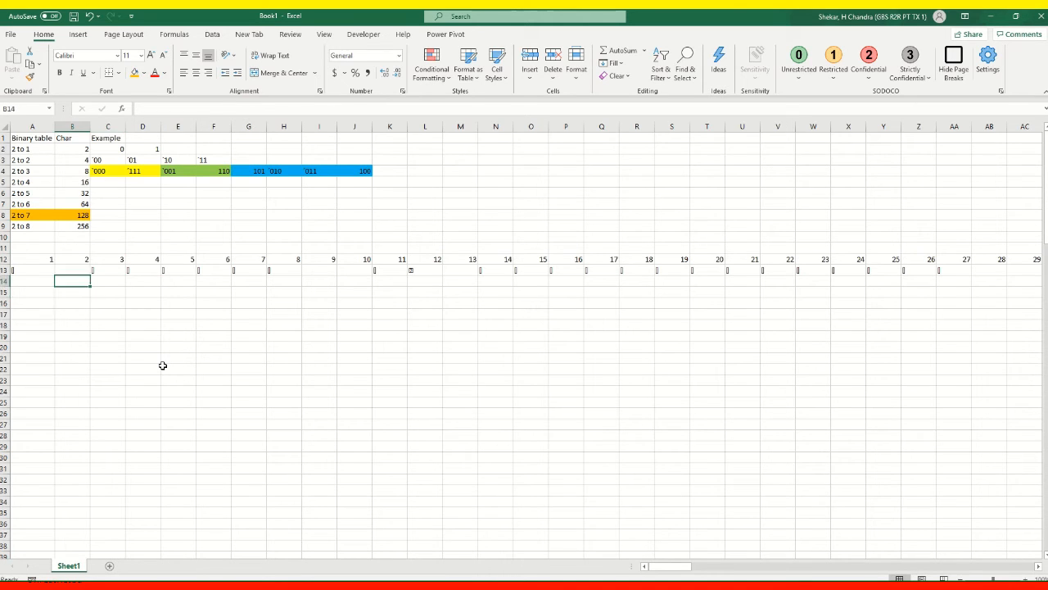
key(Down)
key(Down)
key(Up)
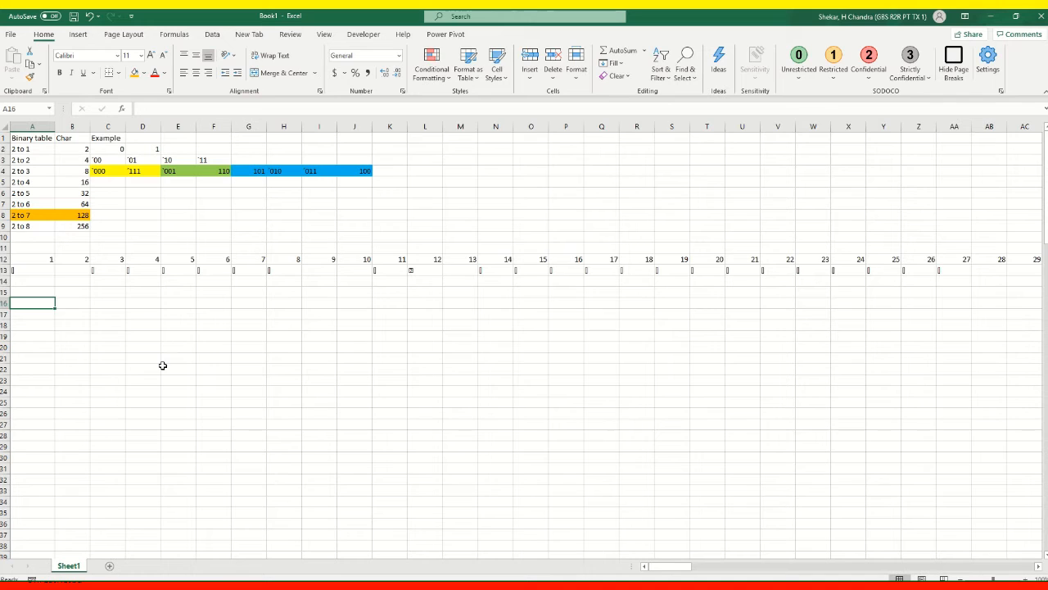
click(49, 291)
click(82, 292)
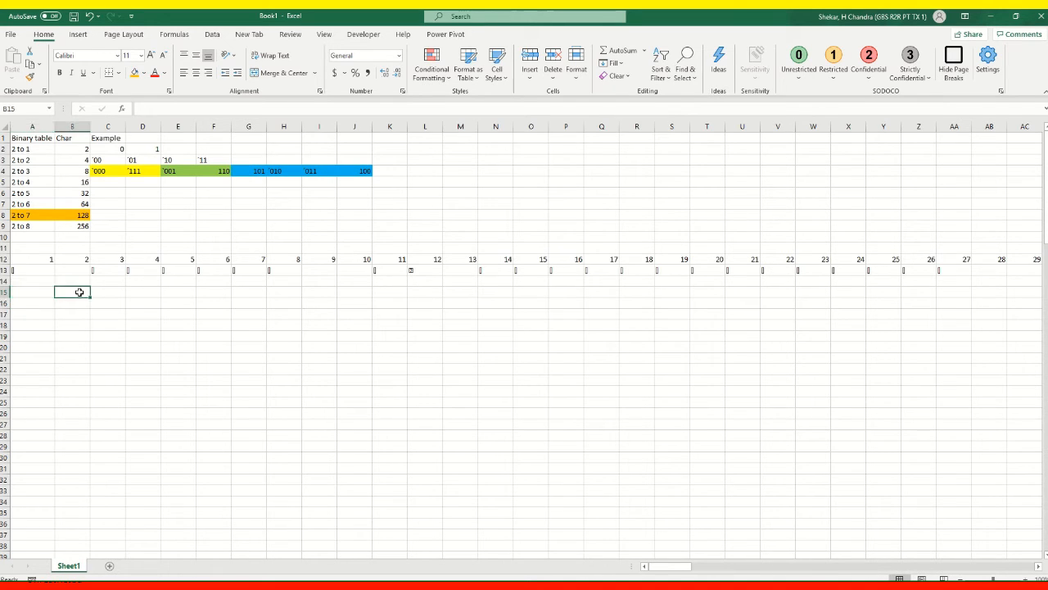
click(34, 293)
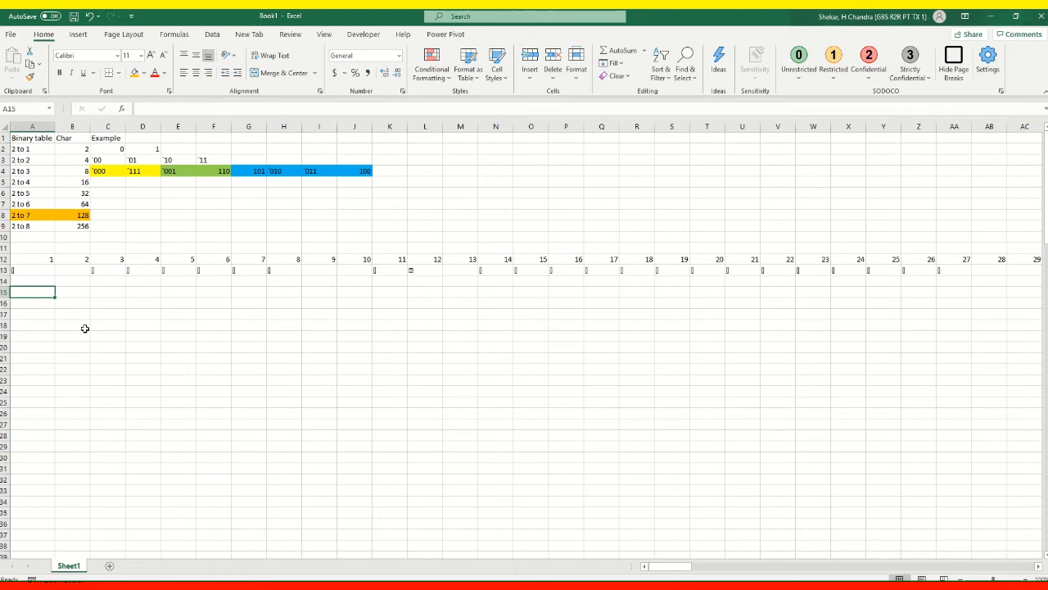
text(3200)
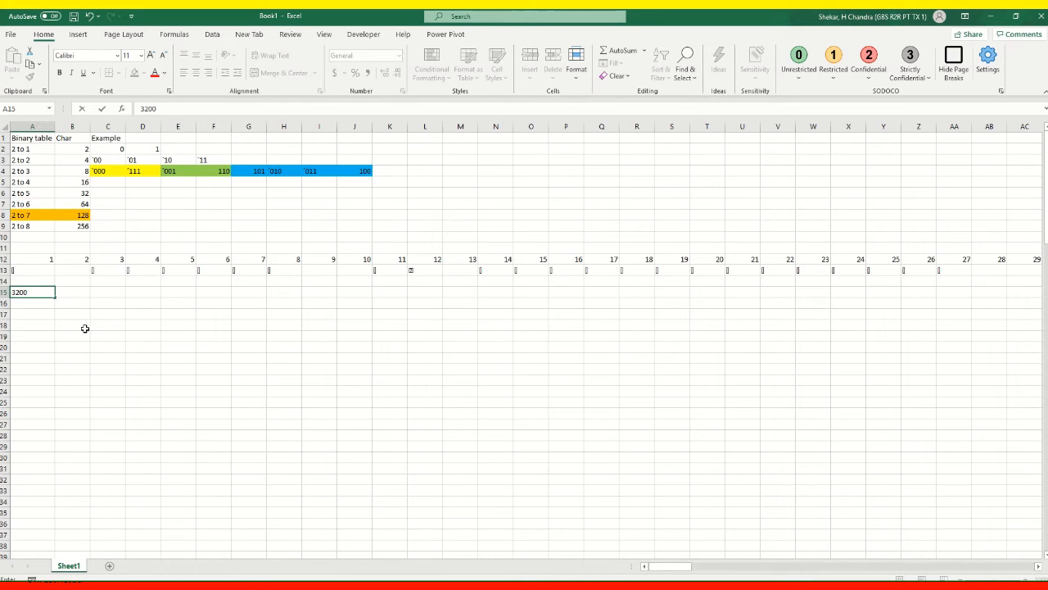
key(BackSpace)
text(1)
key(ctrl+Return)
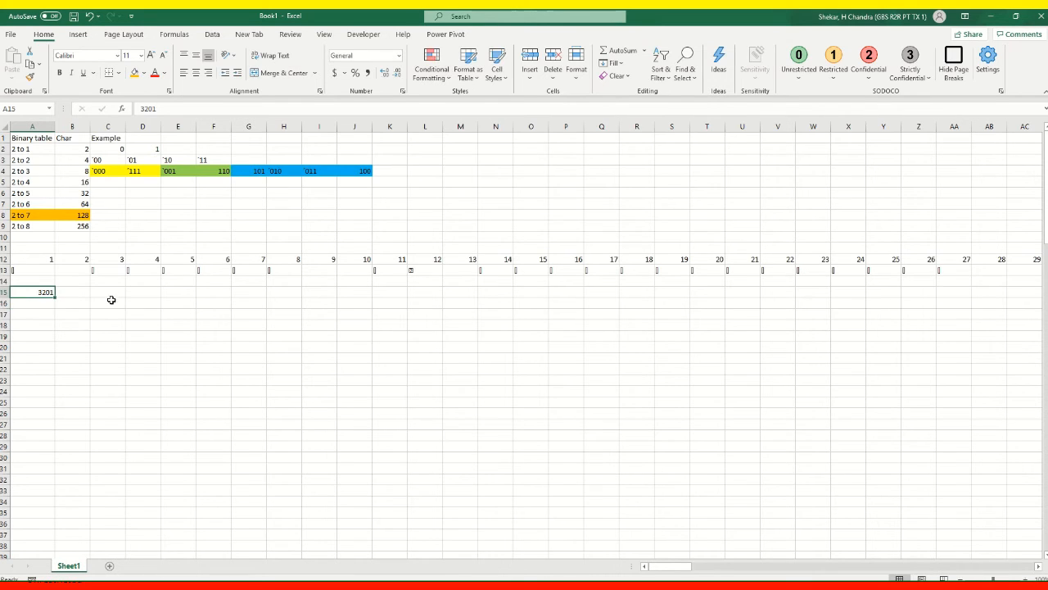
- Try to fill a linear series along row 15 from A15 with step value 1 and stop value 128
click(613, 63)
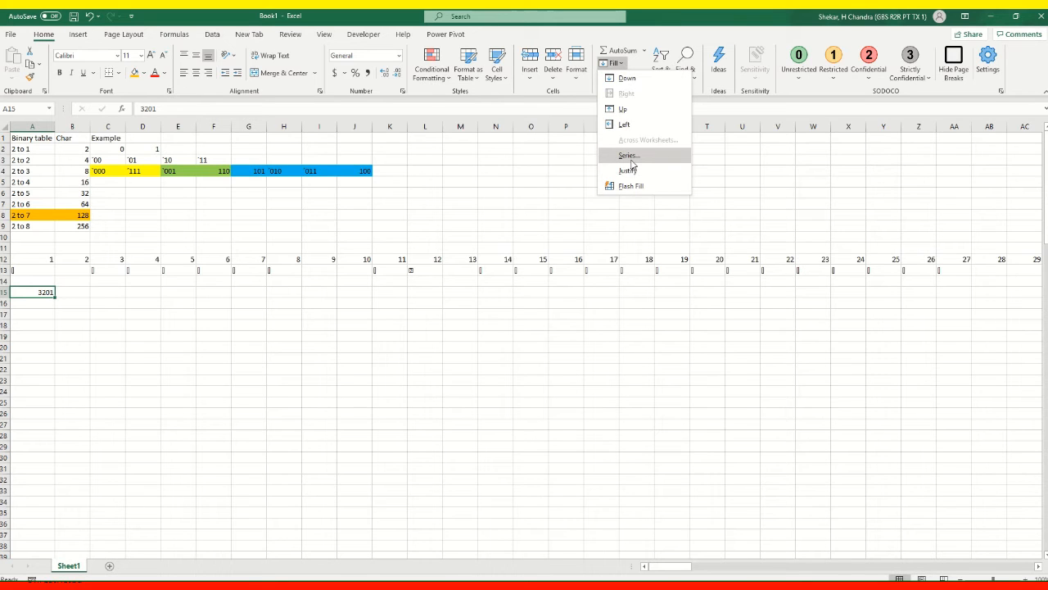
click(629, 155)
click(464, 348)
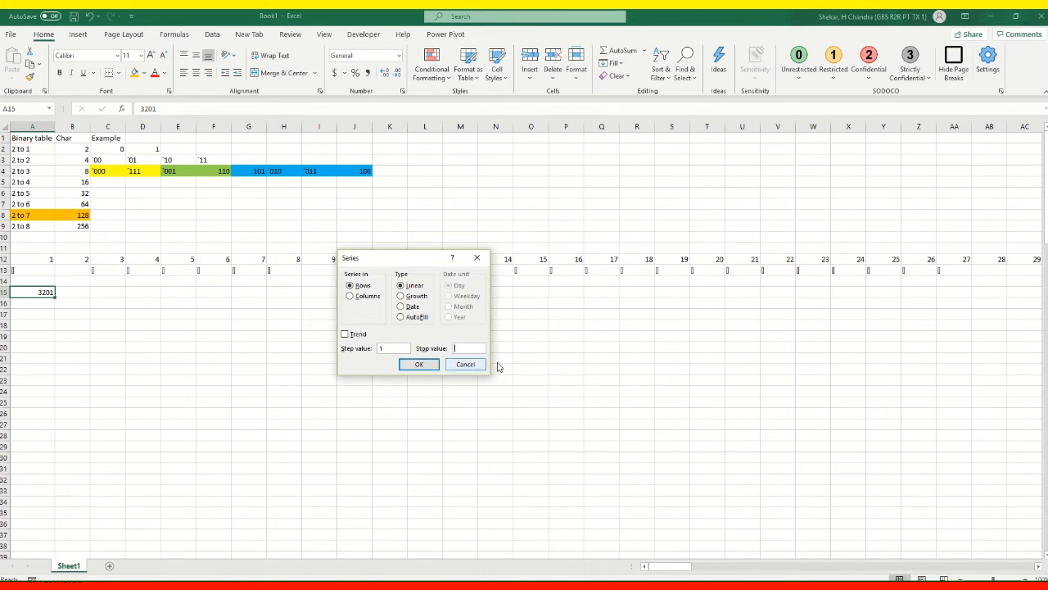
text(128)
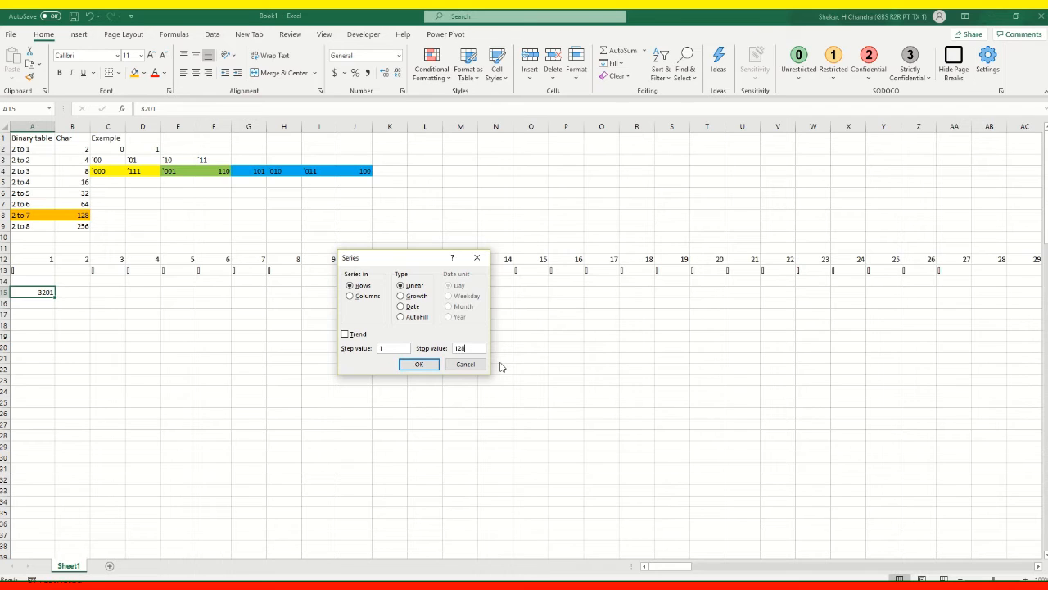
click(419, 366)
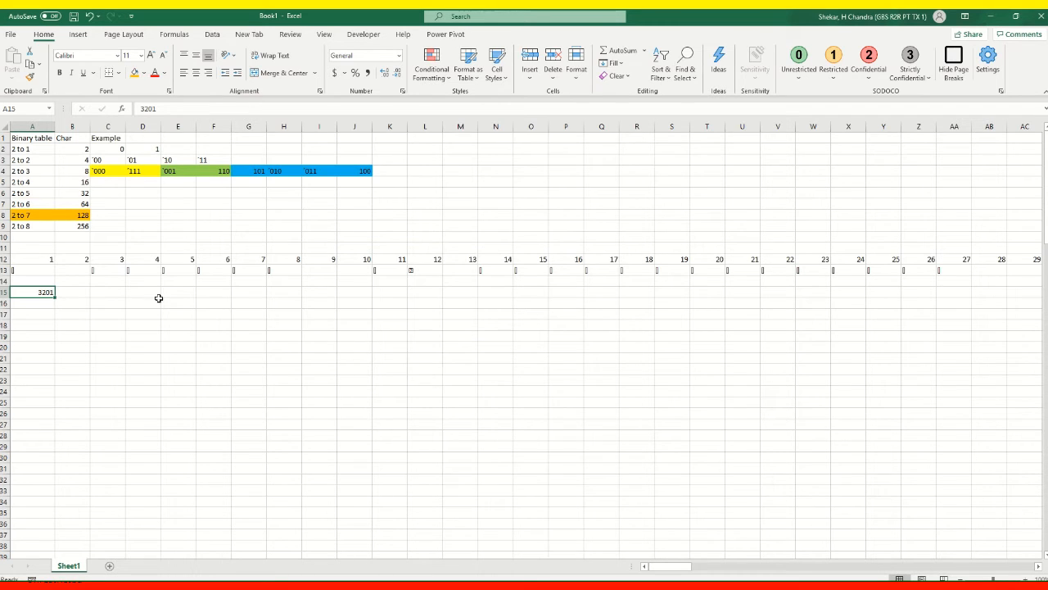
- Fill row 15 from A15 with a linear series using step value 1 and stop value 3338
click(73, 291)
click(39, 291)
click(613, 64)
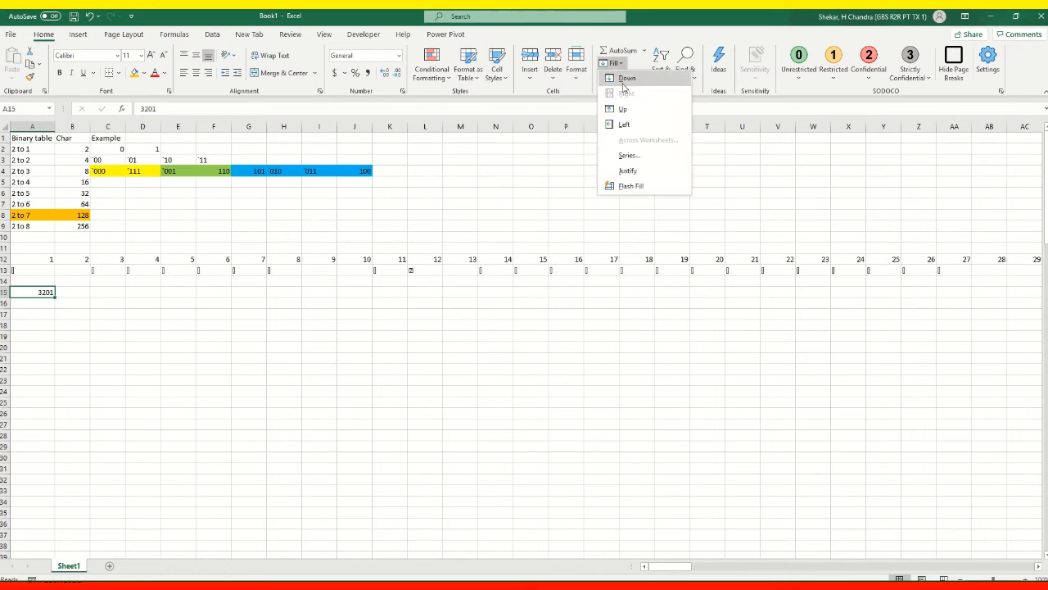
click(628, 154)
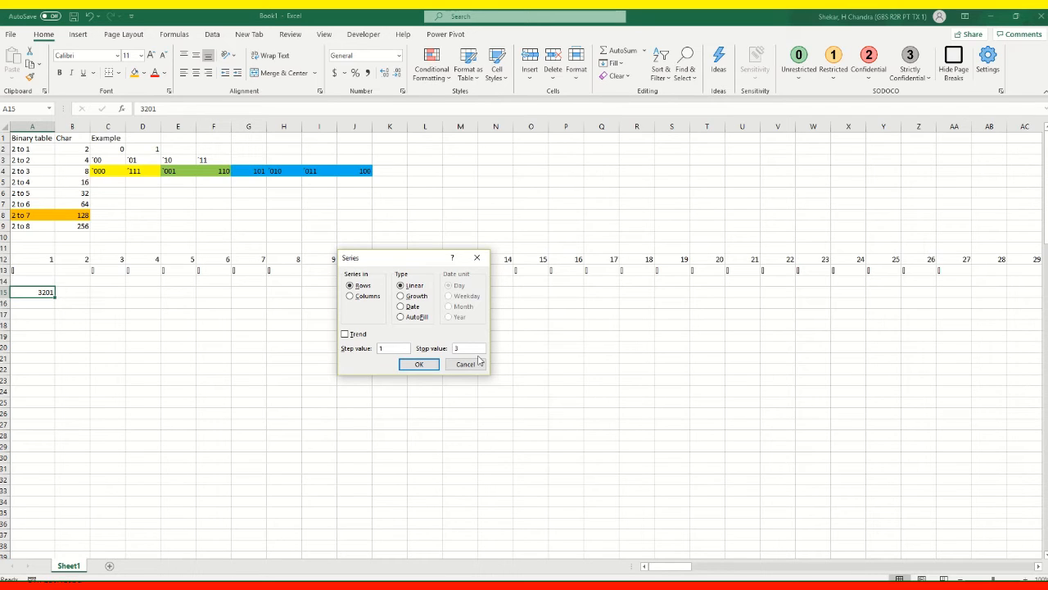
key(Return)
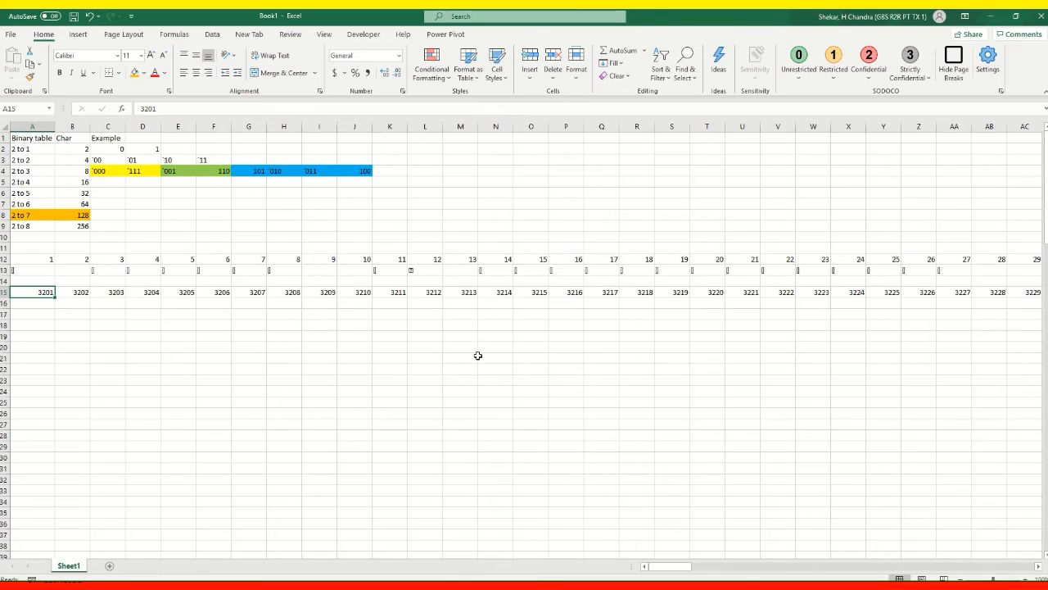
- Check the number series in row 15 from its first cells through to its far end
click(63, 292)
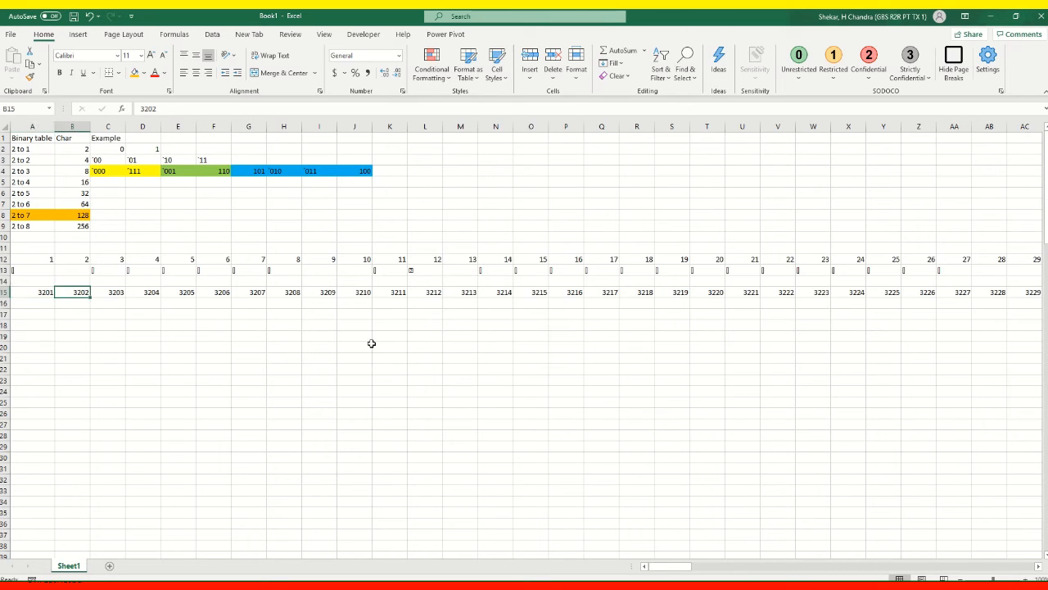
key(Right)
key(Right)
key(Right)
key(Right)
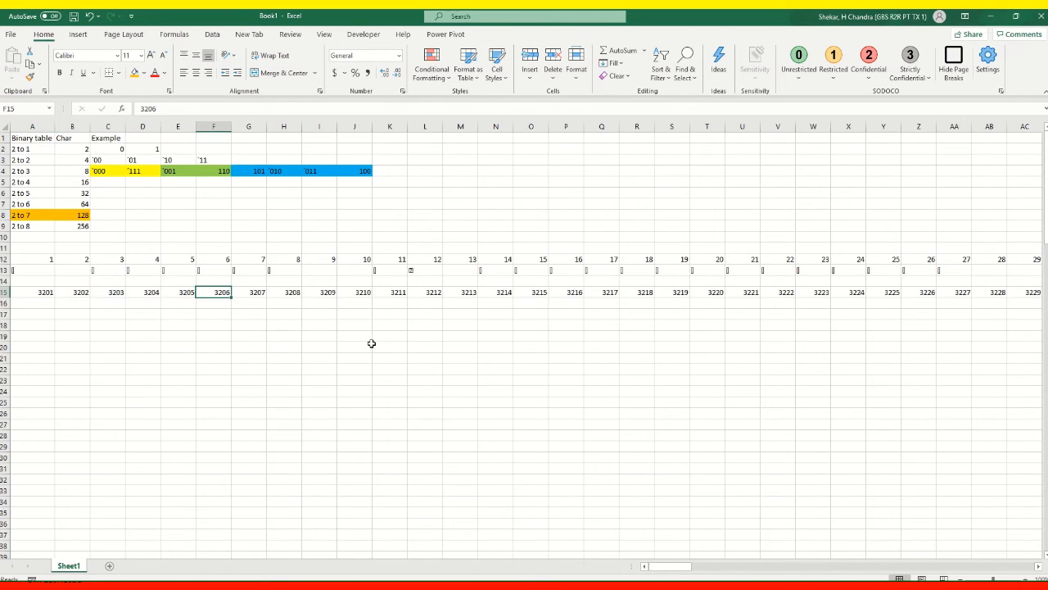
key(ctrl+Right)
key(ctrl+Left)
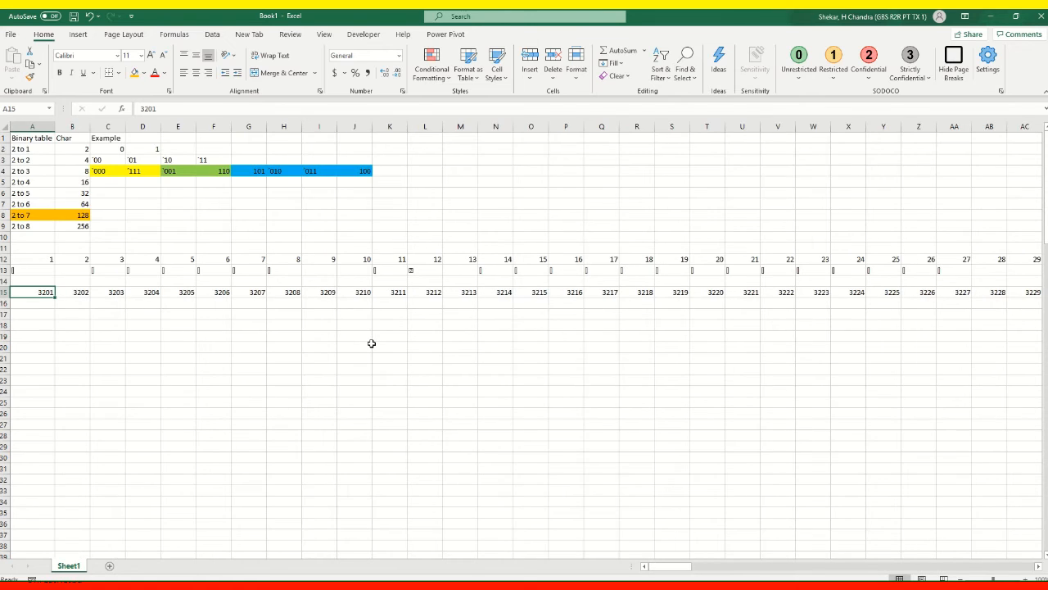
key(ctrl+Right)
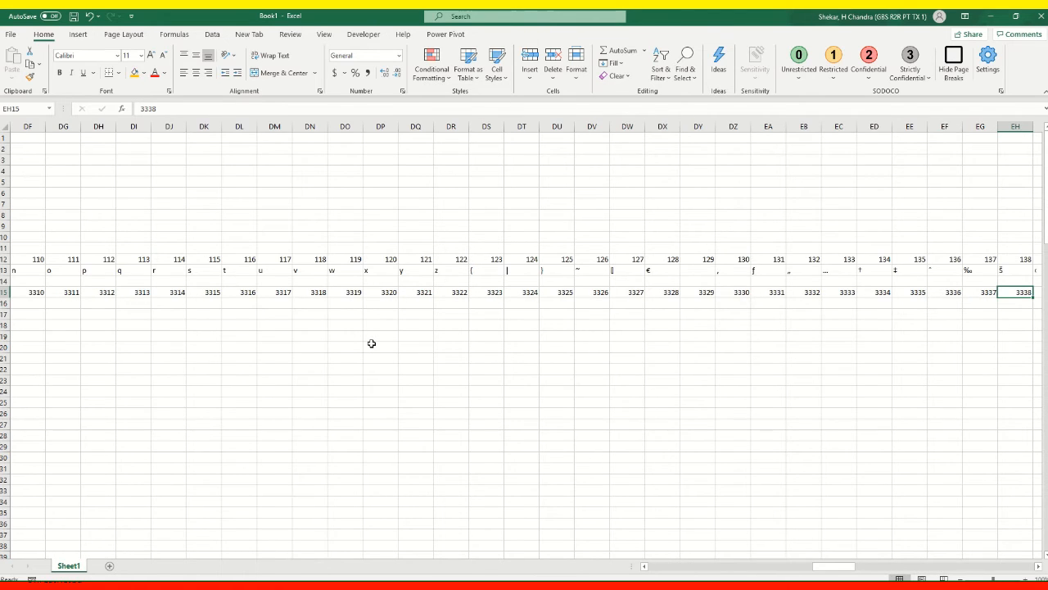
key(Right)
key(Left)
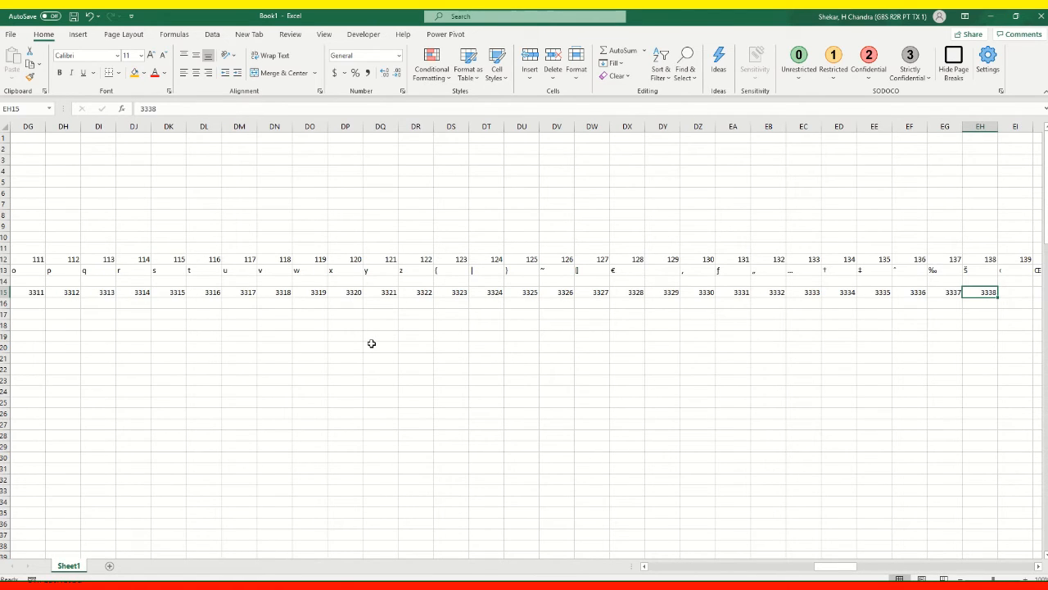
key(ctrl+Left)
key(Right)
key(Right)
key(Right)
key(Right)
key(Right)
key(Right)
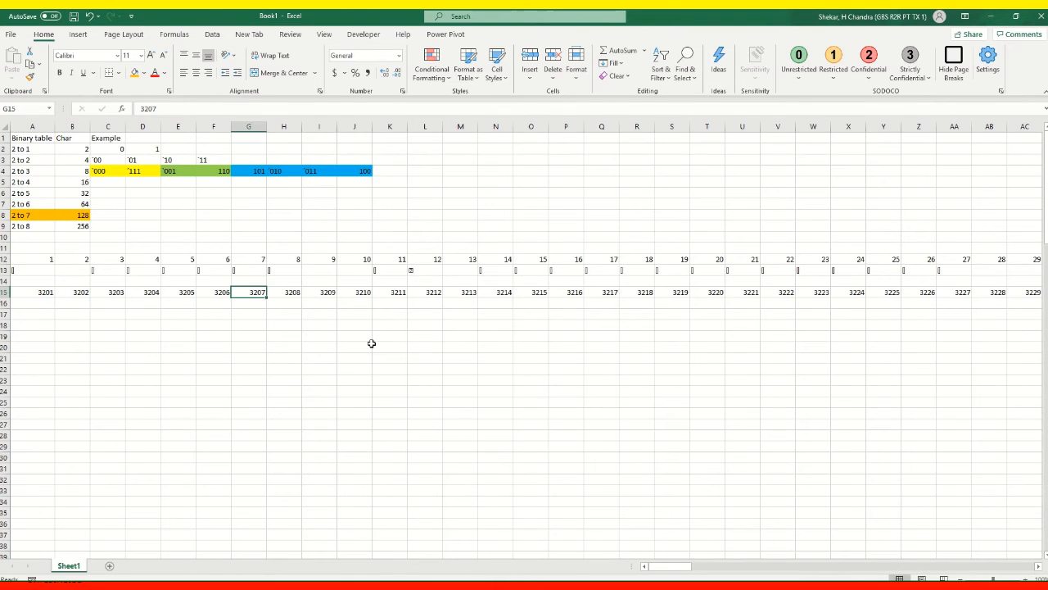
- Examine the last numbers of the row 15 series against the codes and characters in rows 12 and 13
key(ctrl+Right)
key(Left)
key(Left)
key(Left)
key(Left)
key(Left)
key(Left)
key(Left)
key(Left)
key(Left)
key(Left)
key(Left)
key(Left)
key(Left)
key(Left)
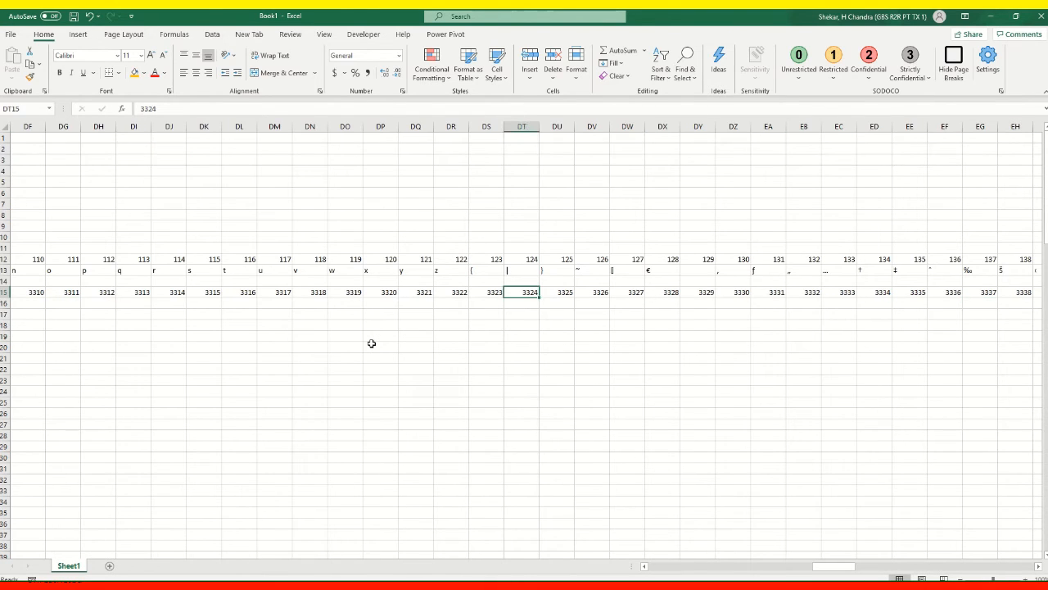
key(Right)
key(Right)
key(Right)
key(Right)
key(Right)
key(Right)
key(Right)
key(Right)
key(Right)
key(Right)
key(Right)
key(Right)
key(Right)
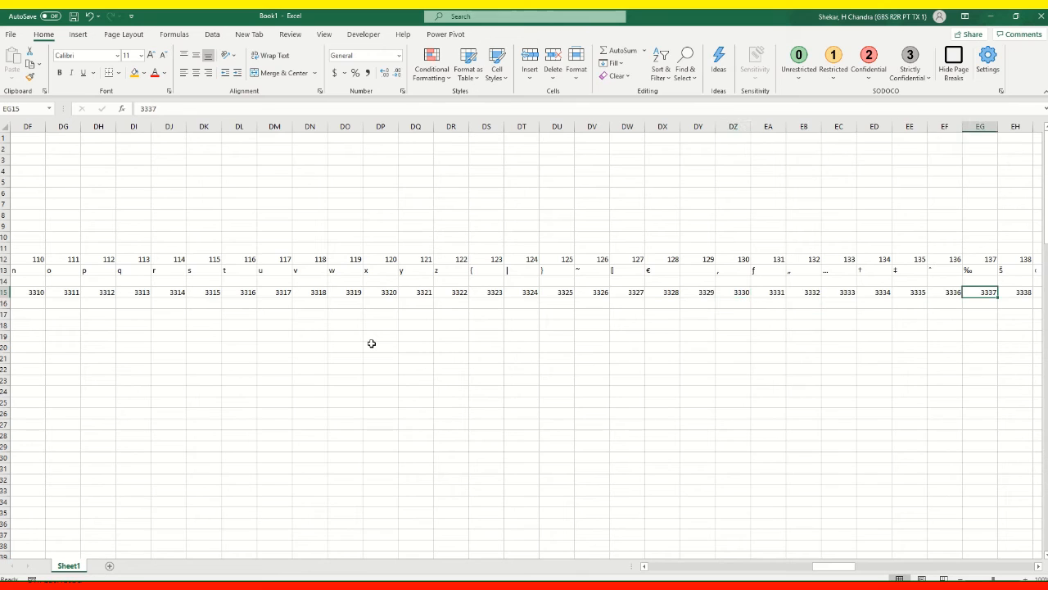
key(Right)
key(Right)
key(Left)
key(Left)
key(Left)
key(Left)
key(Left)
key(Left)
key(Left)
key(Left)
key(Left)
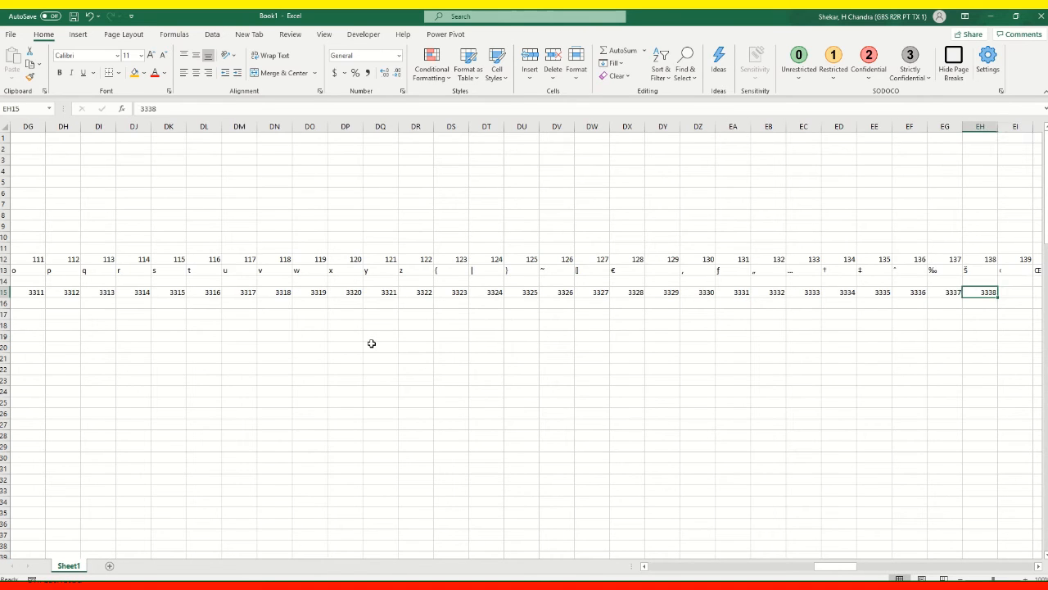
key(Left)
key(Left)
key(Right)
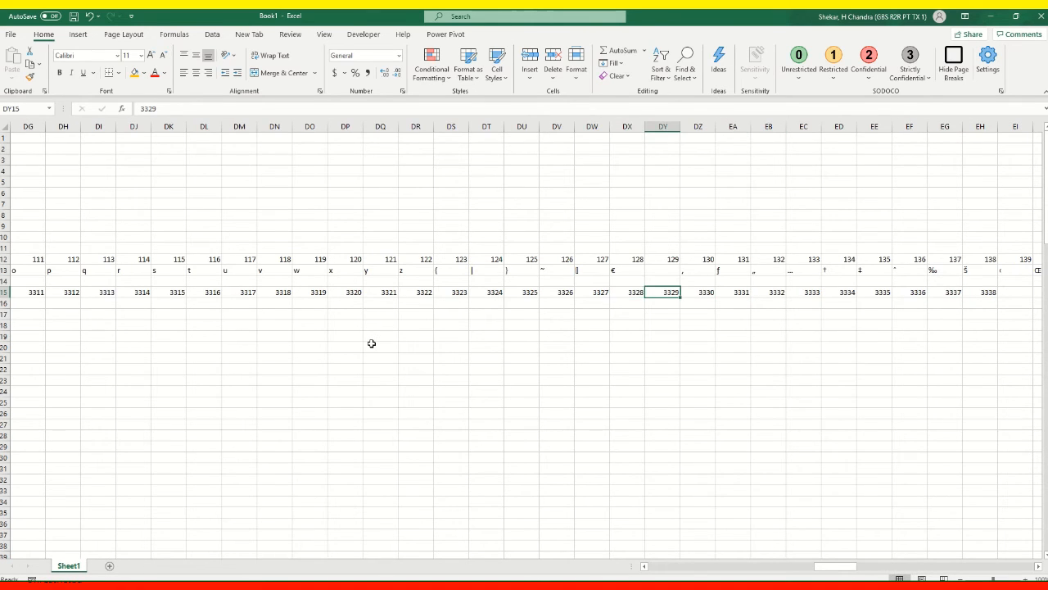
- Enter the formula =CHAR(A15) in cell A16, beneath the first number of the series
key(Home)
key(Down)
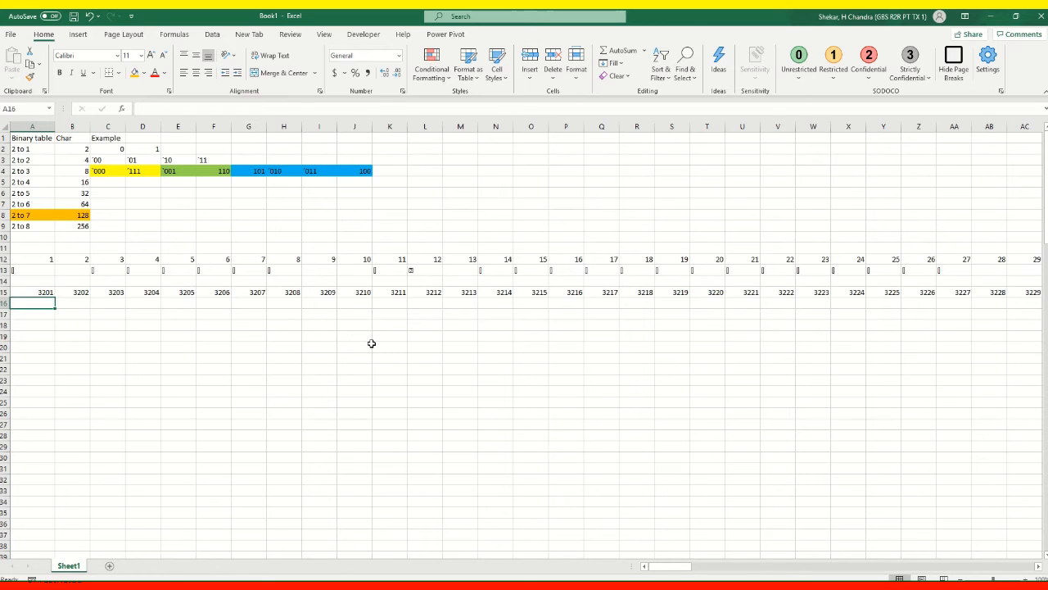
text(=)
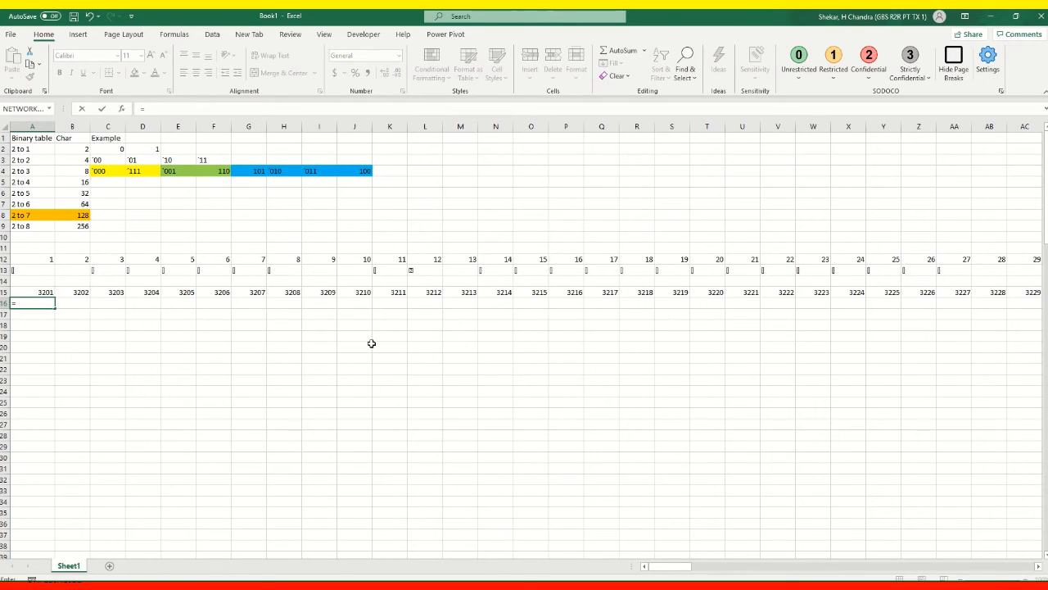
text(CH)
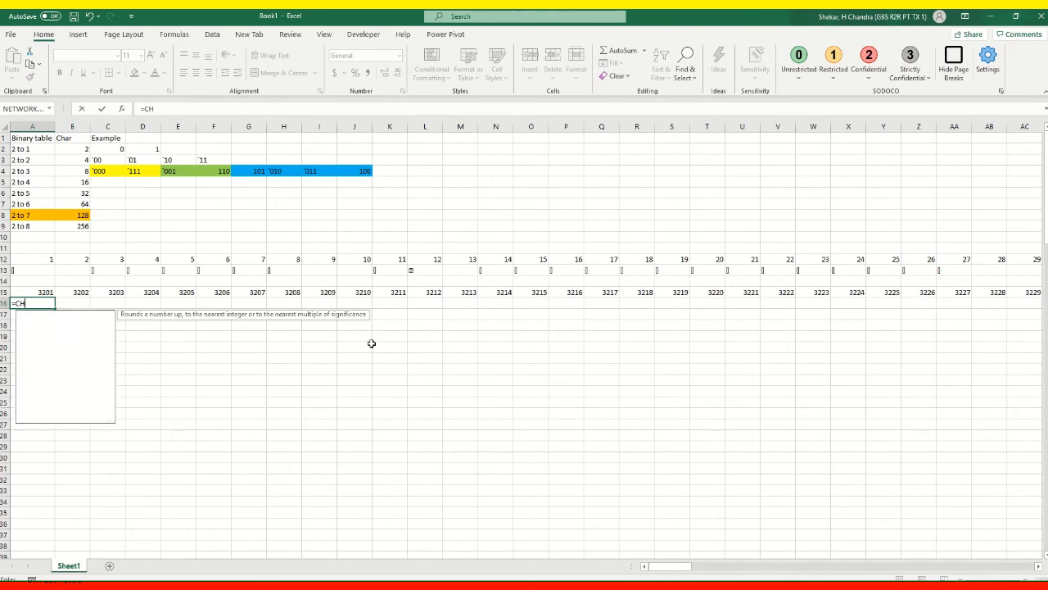
text(ar()
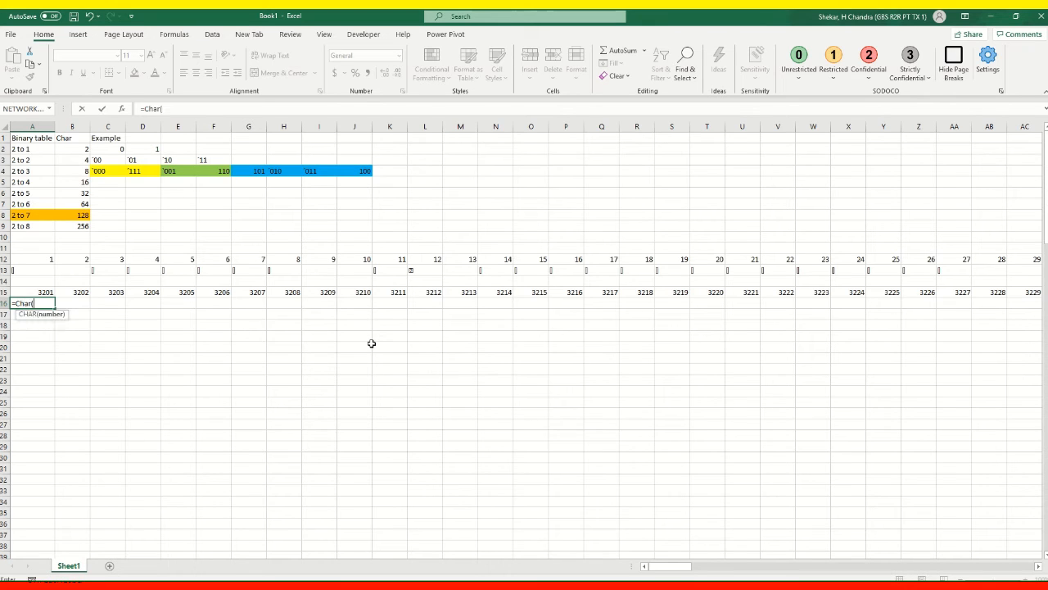
key(Up)
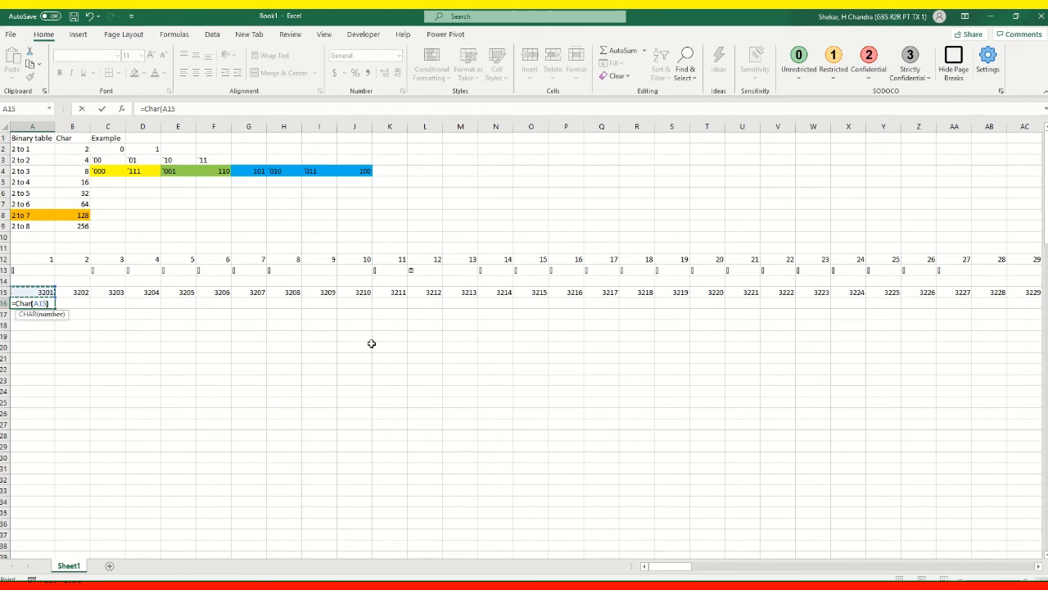
text())
key(Return)
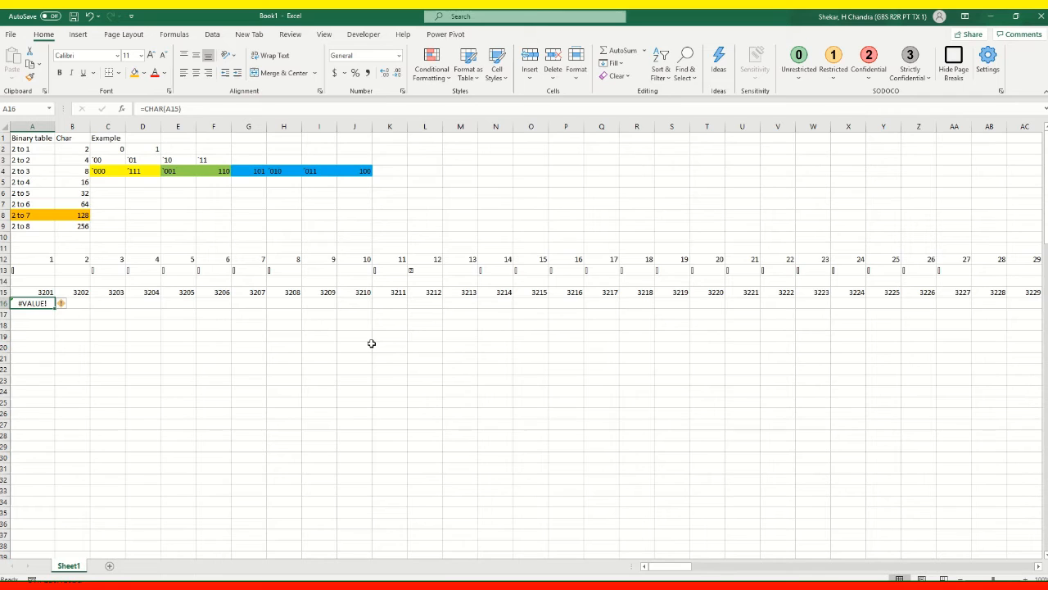
- Change the formula in A16 to =UNICHAR(A15)
click(144, 109)
text(UNI)
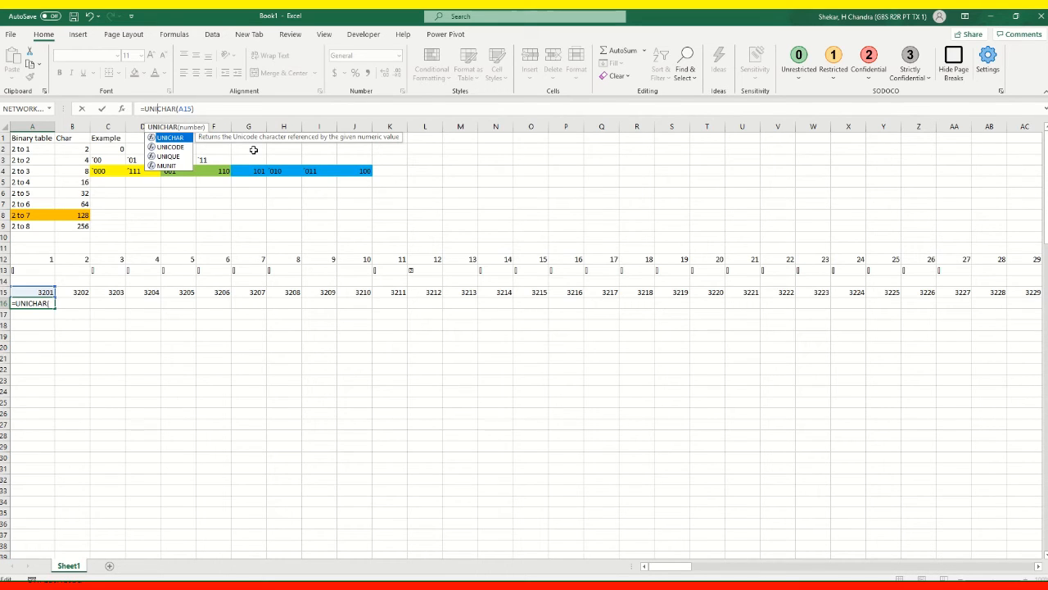
key(Return)
key(Up)
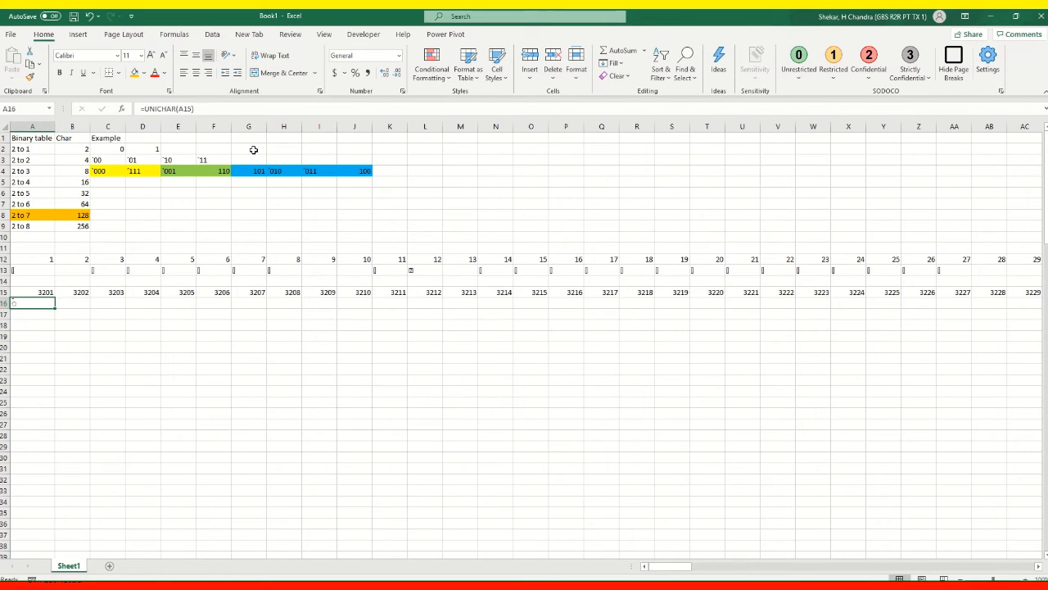
click(223, 293)
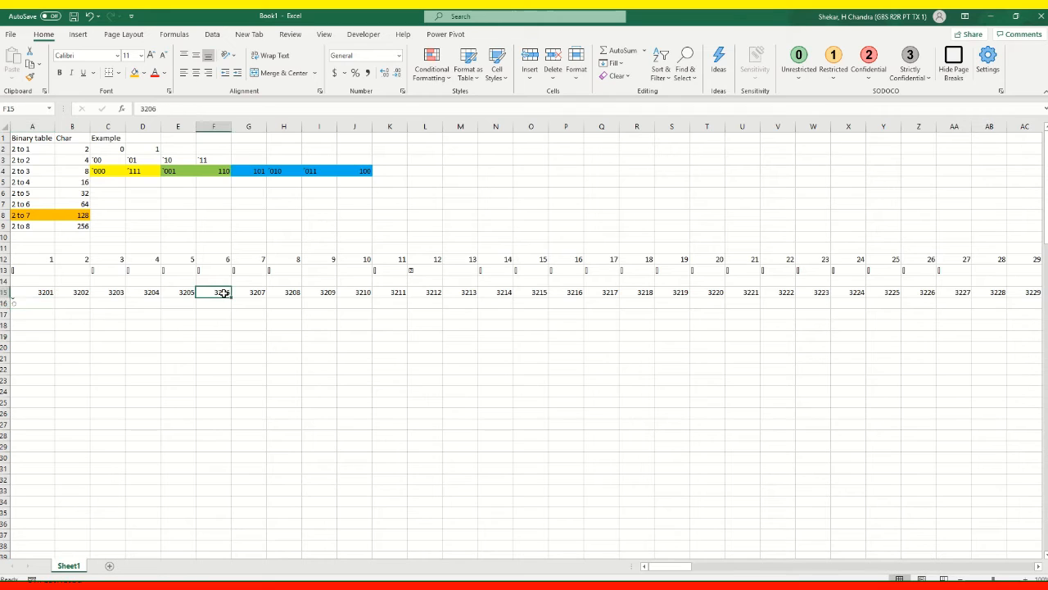
- Extend the UNICHAR formula from A16 across B16:D16 beneath codes 3202 to 3204
drag(224, 293, 627, 303)
click(494, 334)
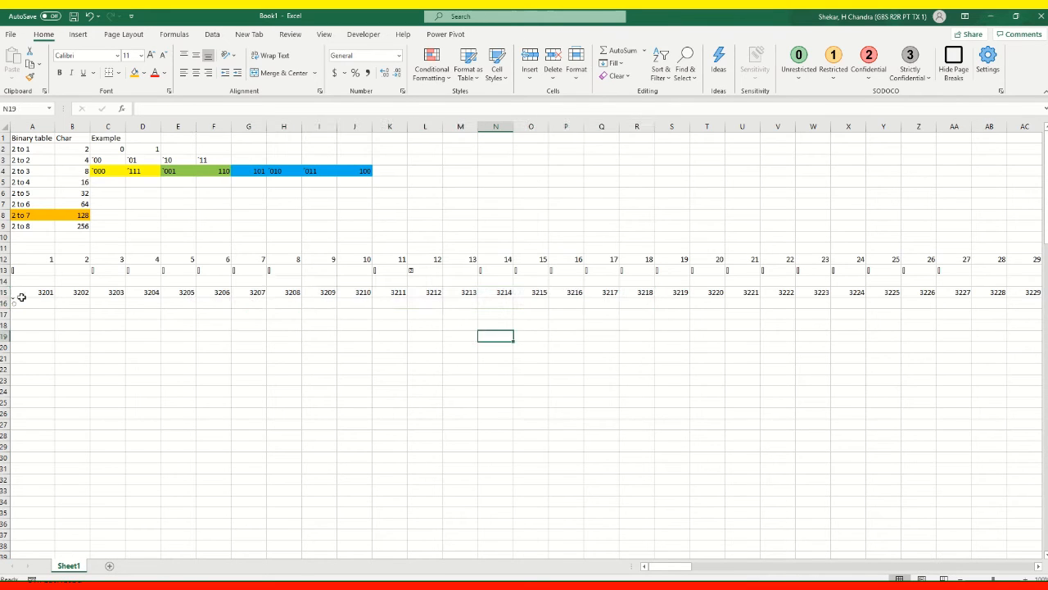
click(25, 302)
key(ctrl+c)
click(78, 304)
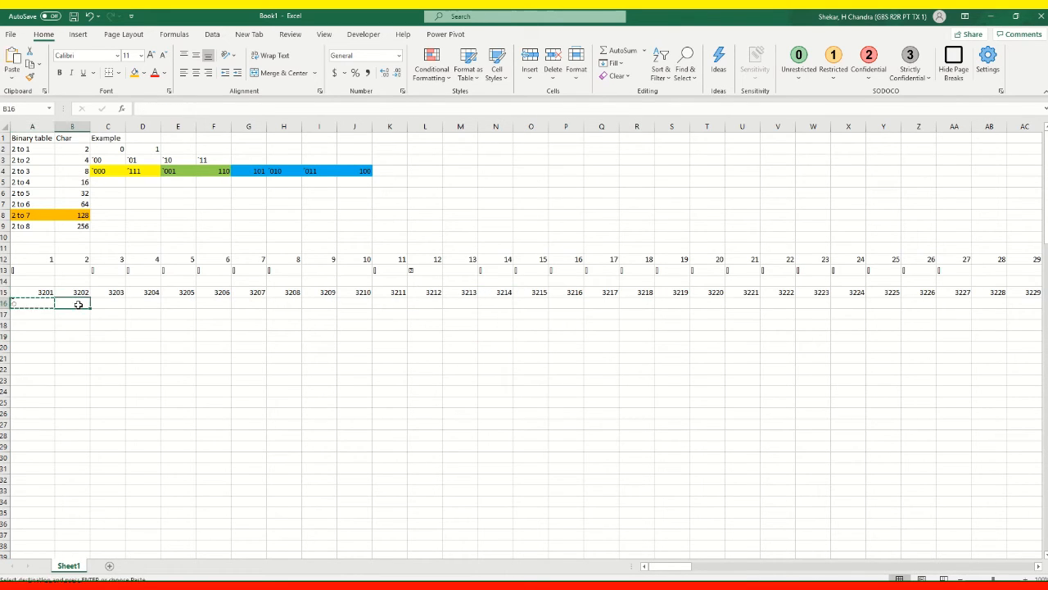
key(Escape)
key(Right)
key(Left)
key(ctrl+r)
key(Right)
key(ctrl+r)
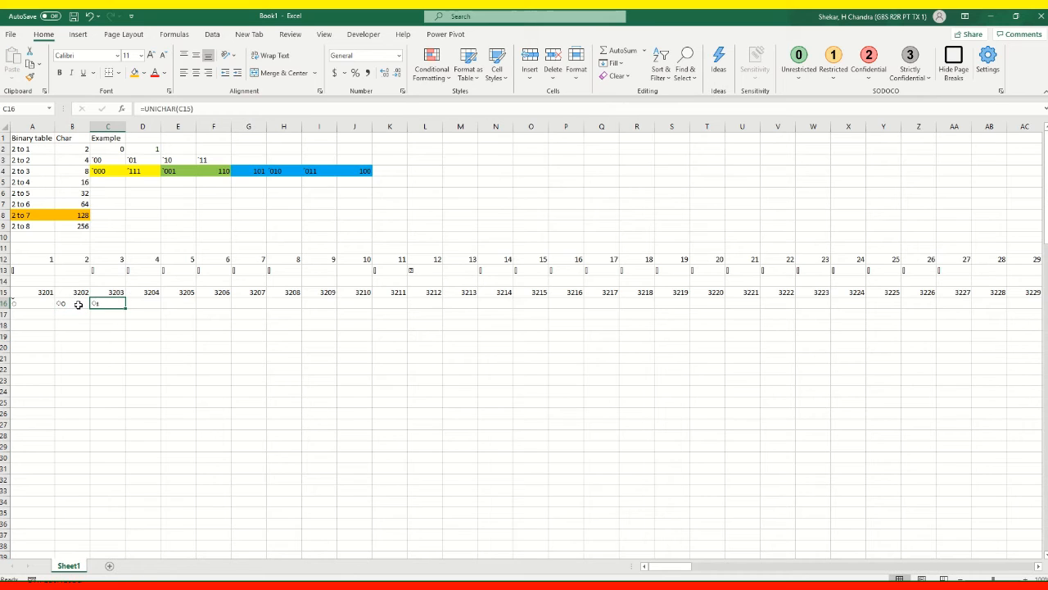
key(Right)
key(ctrl+r)
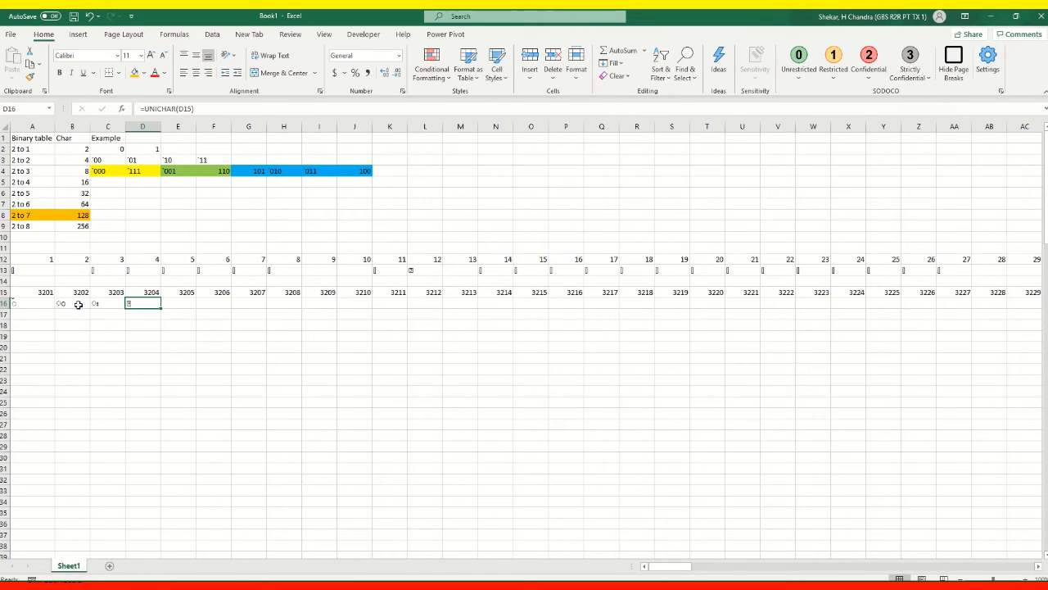
- Continue the UNICHAR formula across E16:G16 beneath codes 3205 to 3207
key(Right)
key(ctrl+r)
key(Right)
key(Left)
key(ctrl+c)
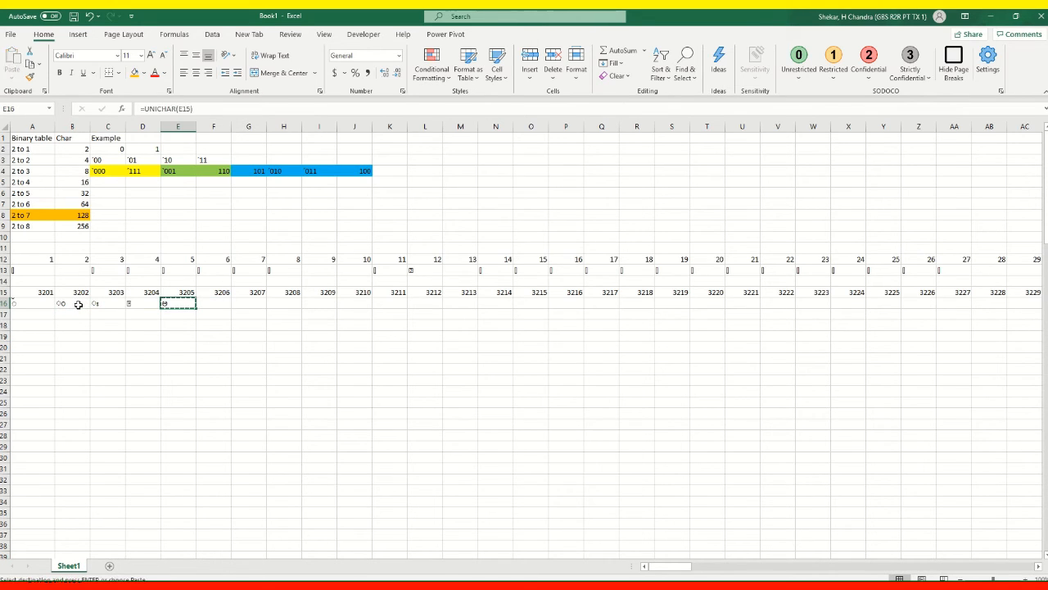
key(Right)
key(ctrl+r)
key(Right)
key(Left)
key(ctrl+c)
key(Right)
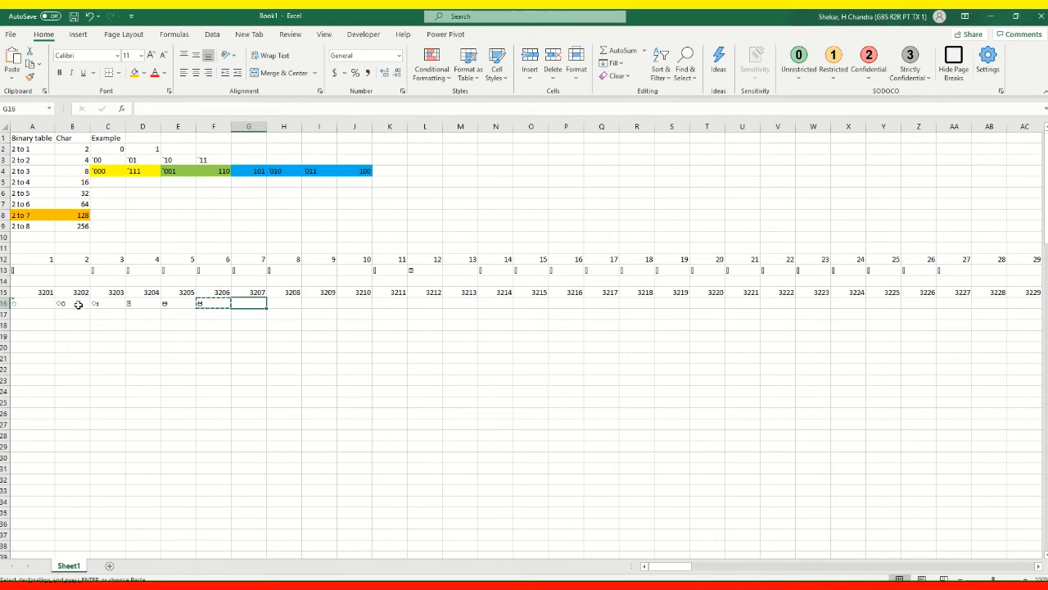
key(Return)
- Compare the codes and characters in A15:D16 with the 2 to 2 row of the binary table and with the cells from column E onward
click(137, 302)
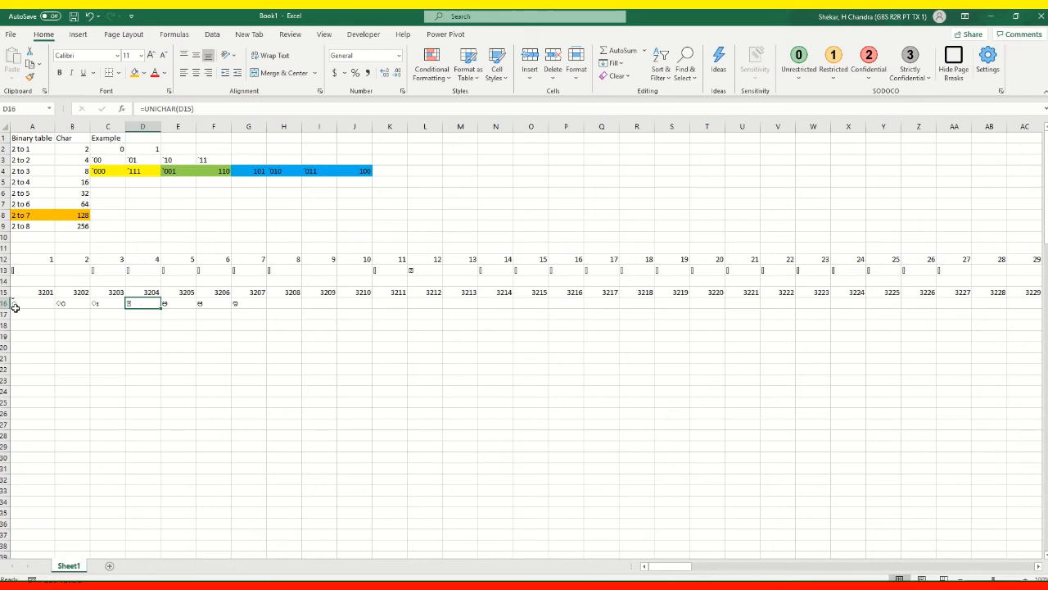
drag(15, 307, 140, 293)
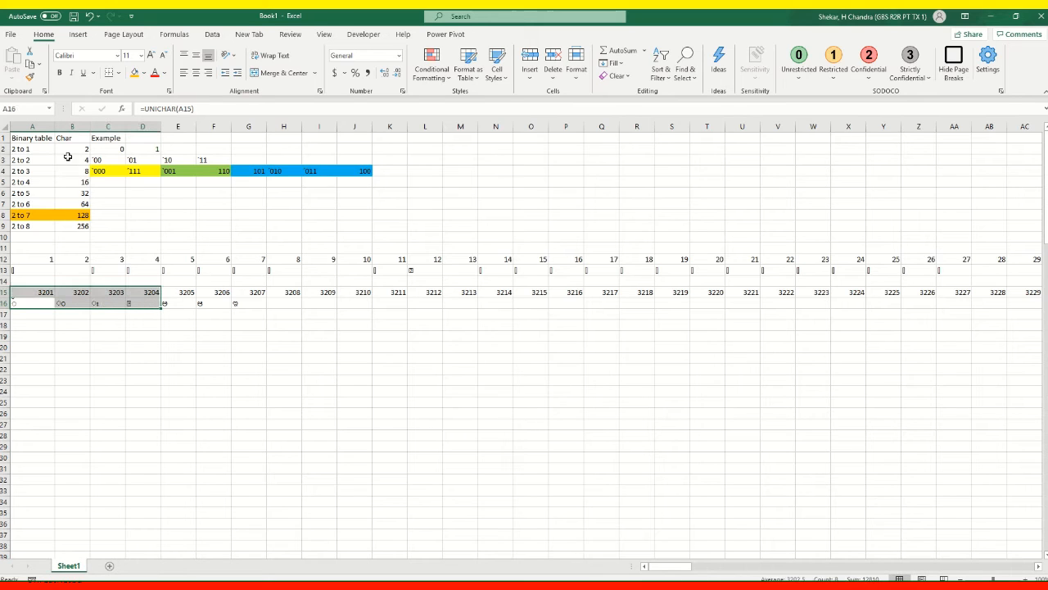
drag(18, 157, 65, 158)
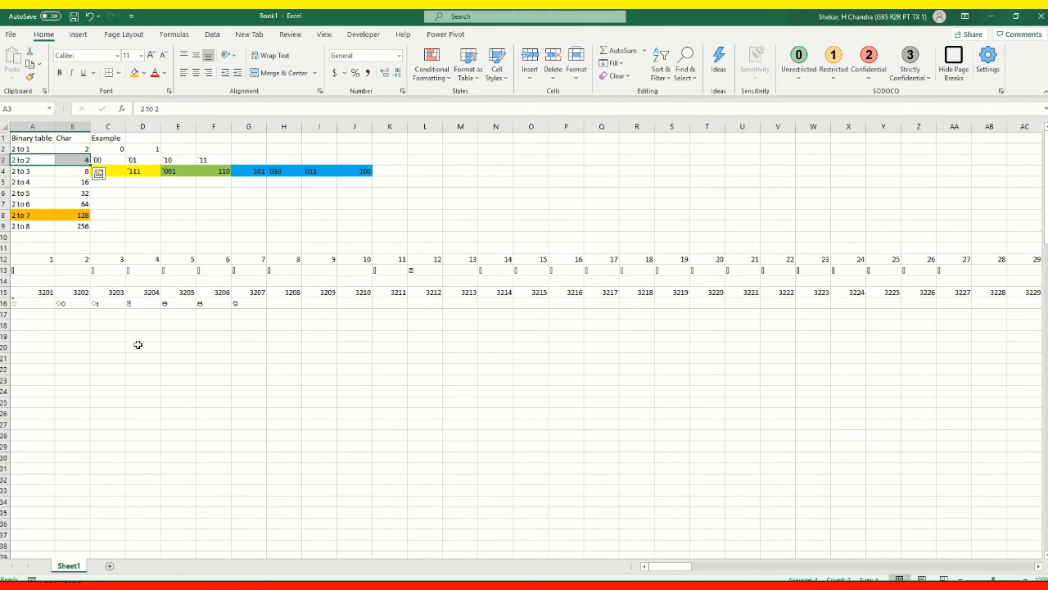
drag(140, 303, 33, 296)
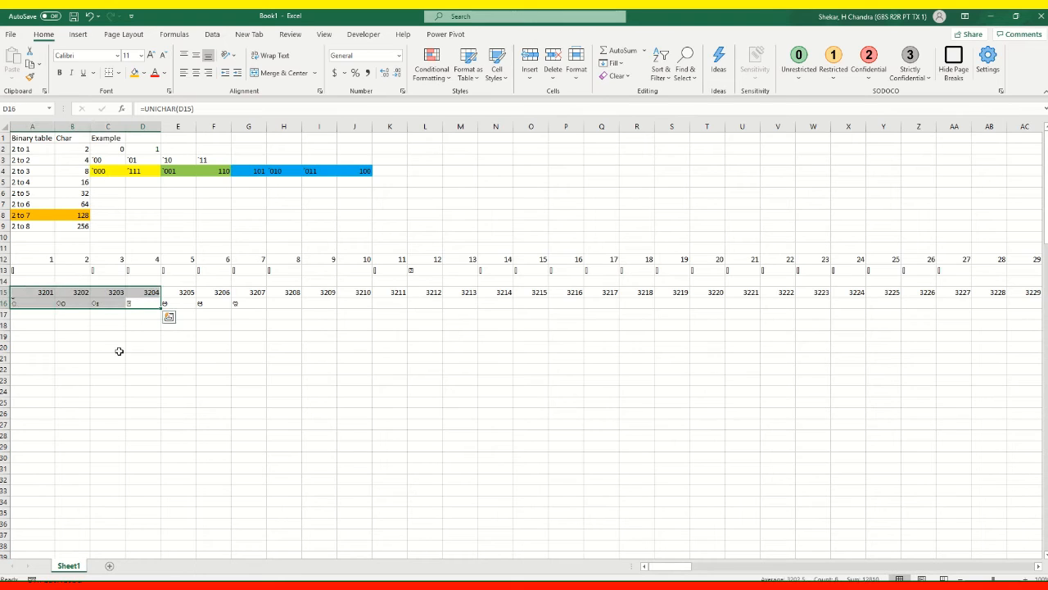
click(144, 346)
click(72, 161)
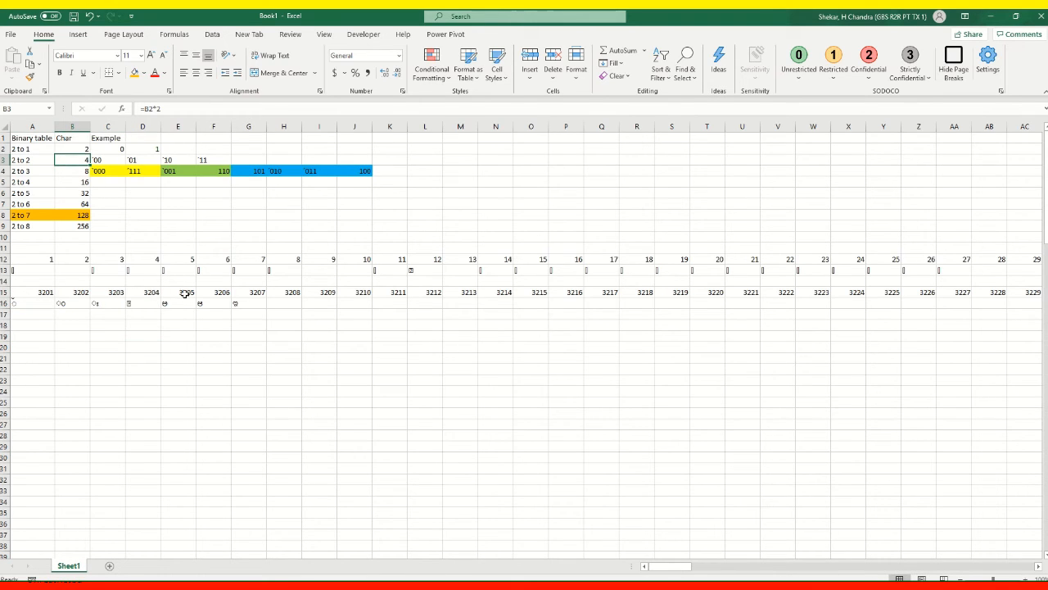
drag(186, 293, 327, 301)
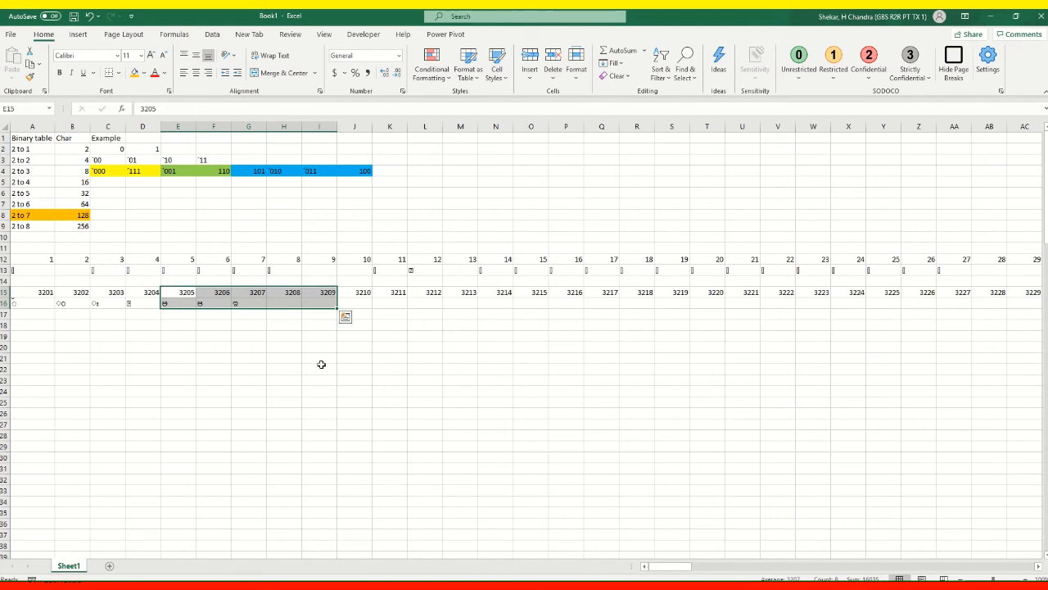
click(321, 364)
drag(182, 295, 362, 297)
click(256, 324)
click(182, 302)
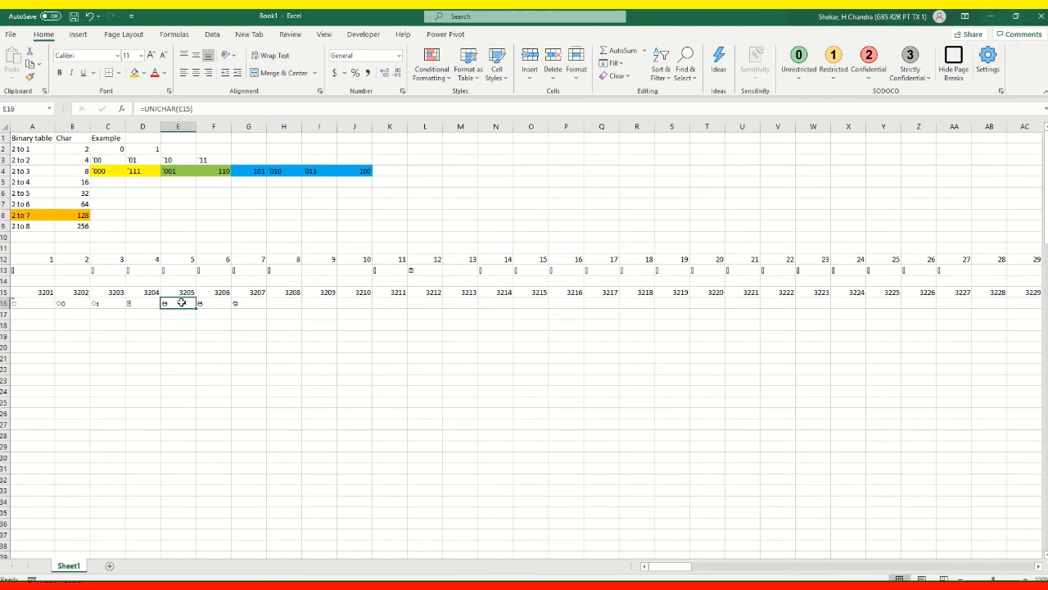
key(shift+Right)
key(shift+Right)
key(Up)
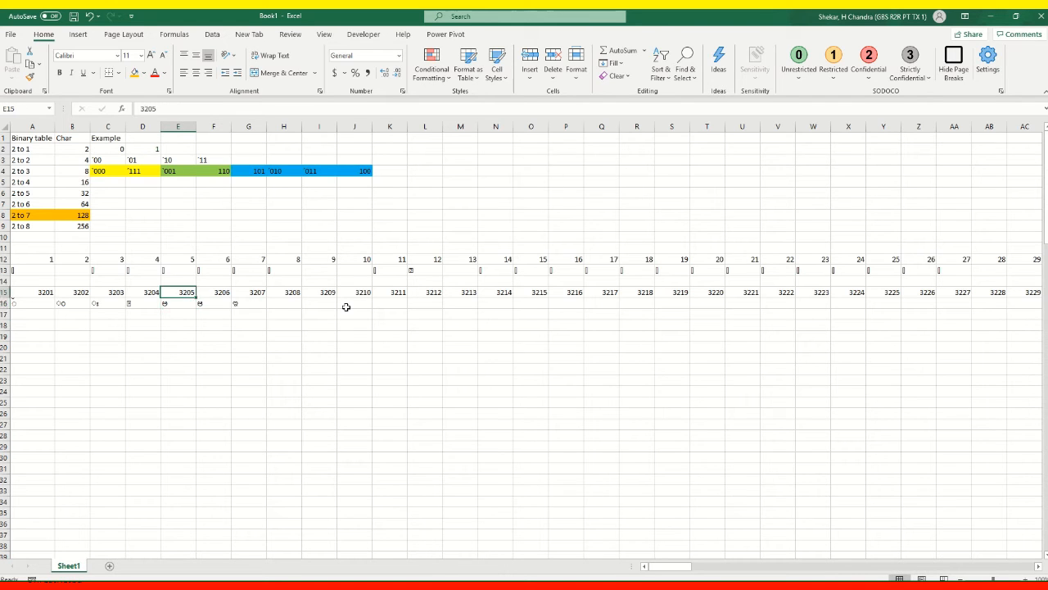
- Copy the UNICHAR formula from G16 across row 16 to EH16, beneath the last code 3338
key(Right)
key(ctrl+Right)
key(Right)
key(Down)
key(Left)
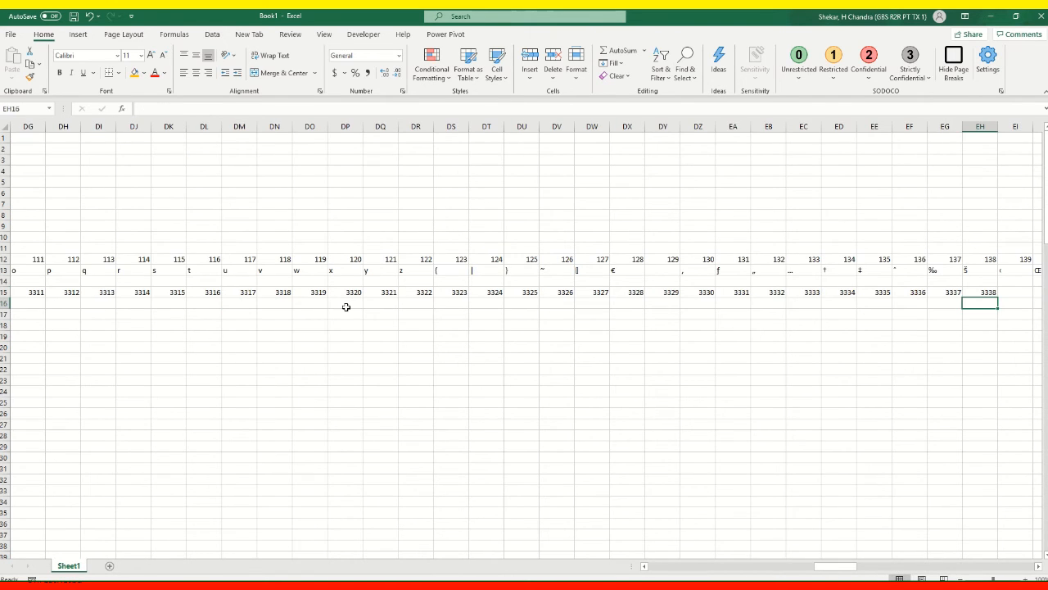
key(ctrl+Left)
key(ctrl+c)
key(Up)
key(Right)
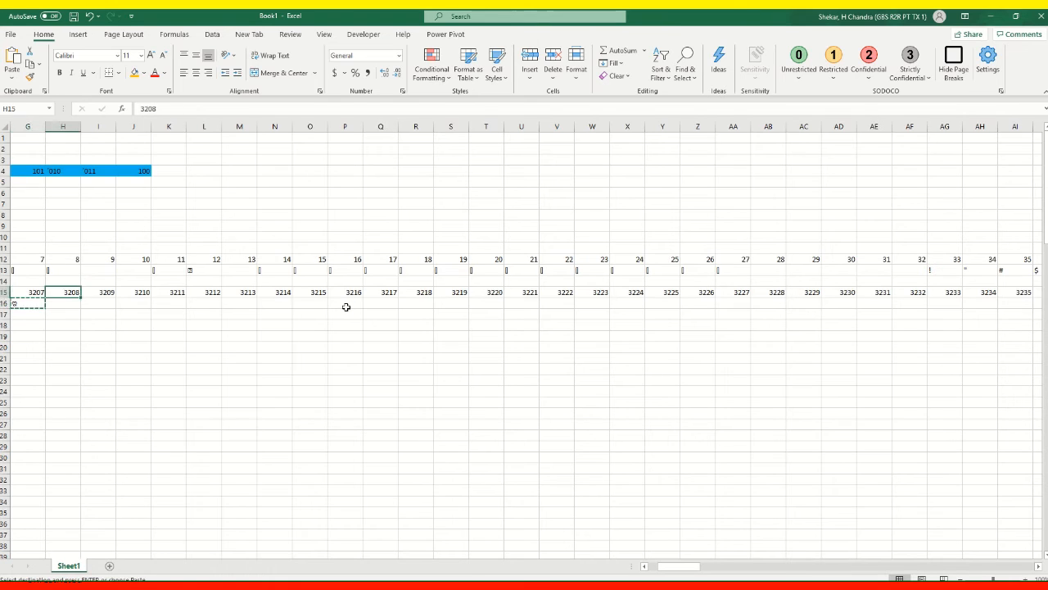
key(ctrl+Right)
key(Down)
key(ctrl+shift+Left)
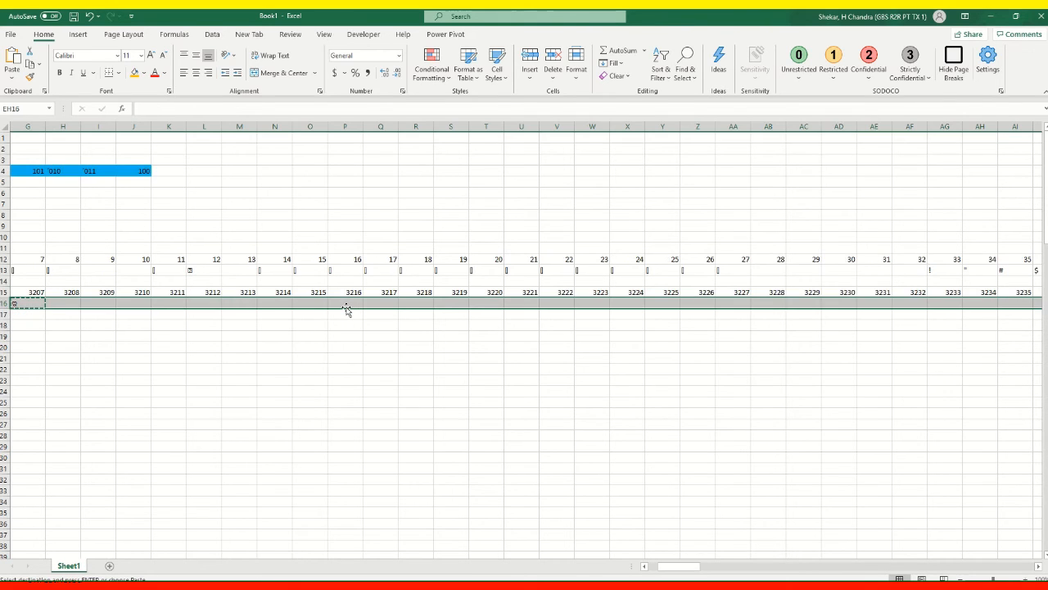
key(ctrl+v)
key(Escape)
- Examine the row 16 characters at both ends of the series, working back from code 3338
key(Left)
key(ctrl+Left)
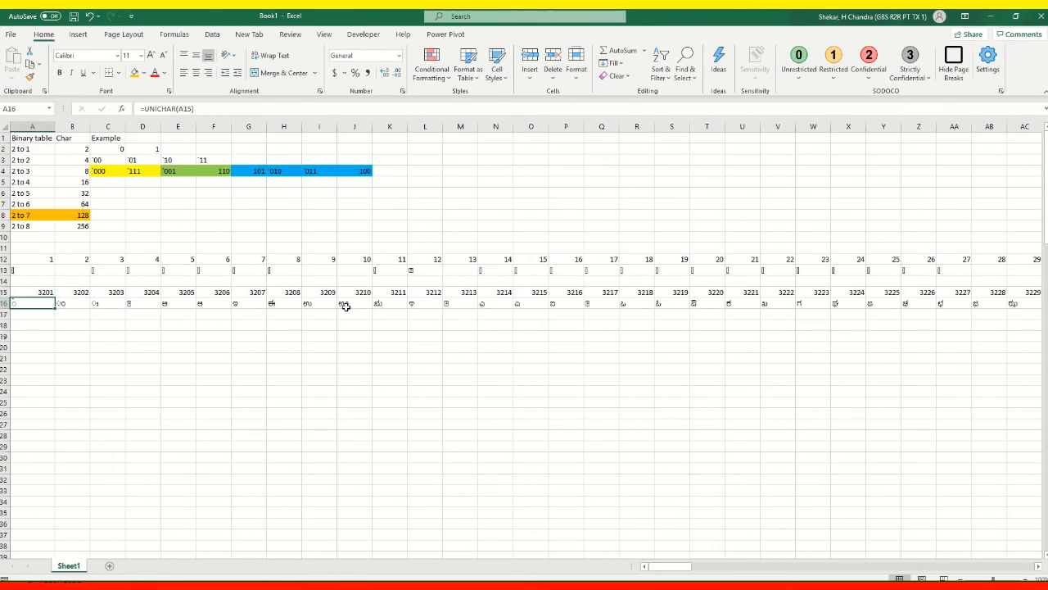
key(Right)
key(Up)
key(ctrl+Right)
key(Down)
key(Left)
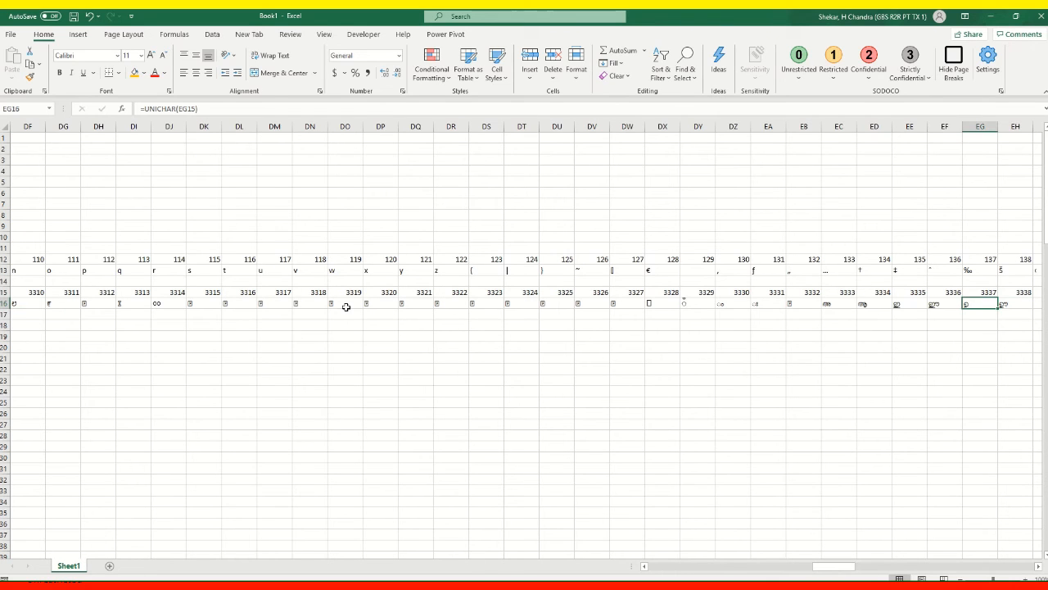
key(Left)
key(Left)
key(Left)
key(Left)
key(Left)
key(Left)
key(Left)
key(Left)
key(Left)
key(Left)
key(Left)
key(Left)
key(Left)
key(Left)
key(Left)
key(Left)
key(Left)
key(Left)
- Enter the label End in cell DX17, beneath the character for code 3328
key(Right)
key(Right)
key(Right)
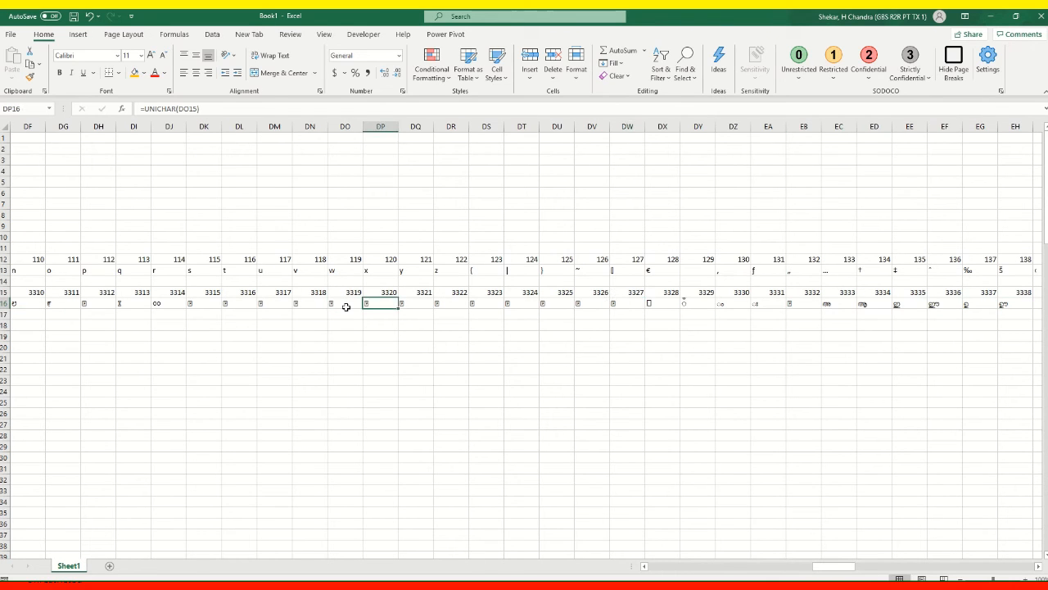
key(Right)
key(Right)
key(Right)
key(Right)
key(Right)
key(Right)
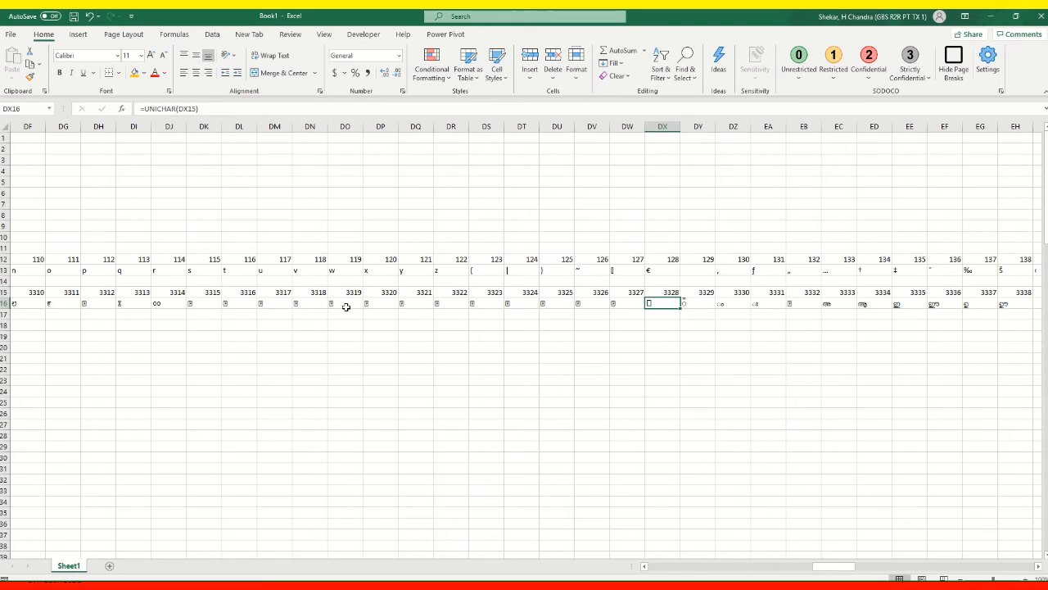
key(Down)
text(End)
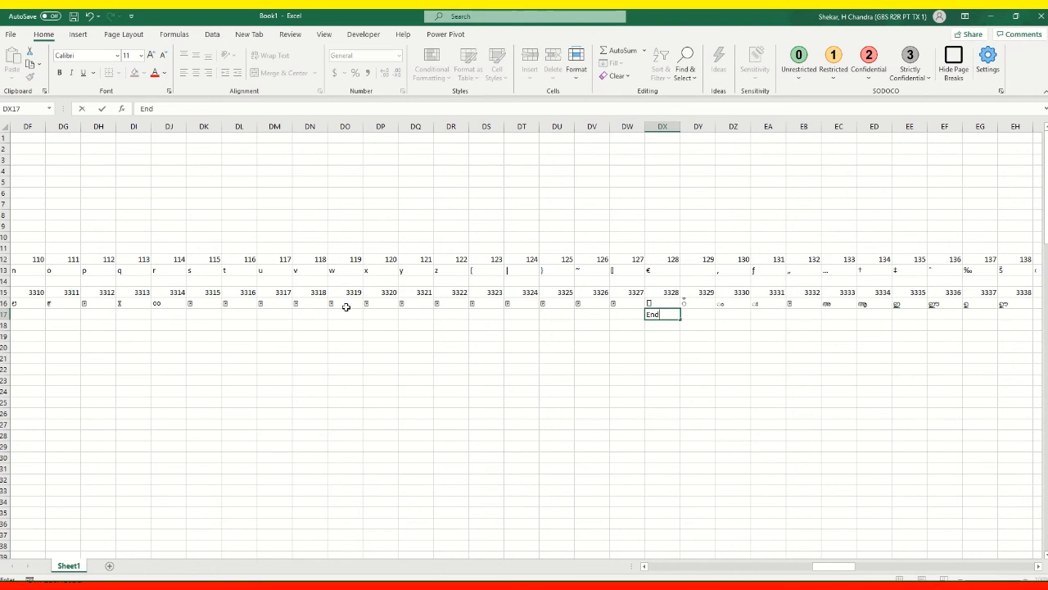
key(Return)
- Examine the characters in DY16:EB16 for codes 3329 to 3332, just past the End marker
key(Up)
key(Up)
key(Right)
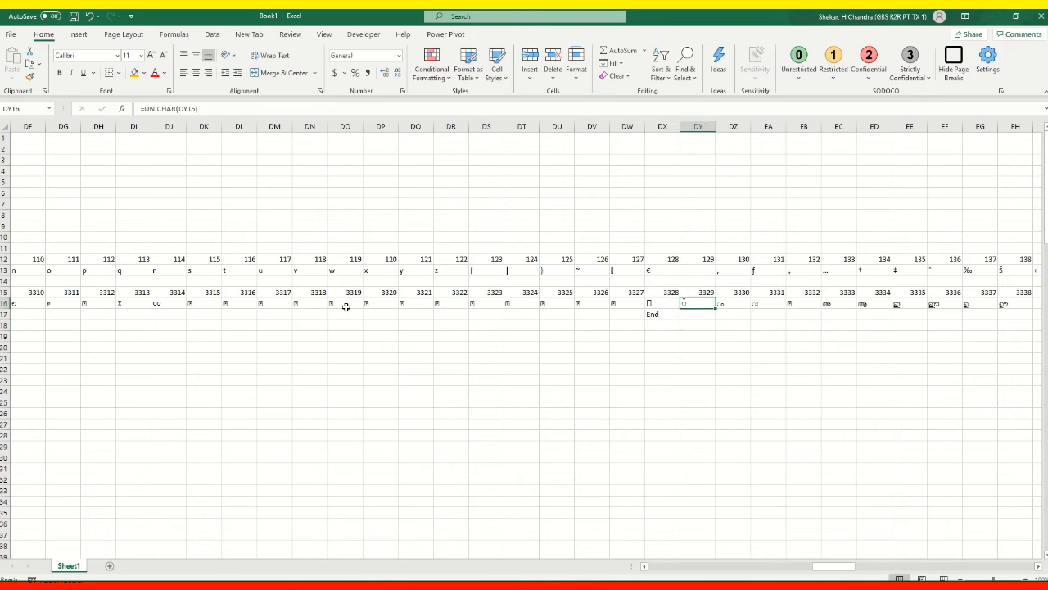
key(Right)
key(Left)
key(shift+Right)
key(shift+Right)
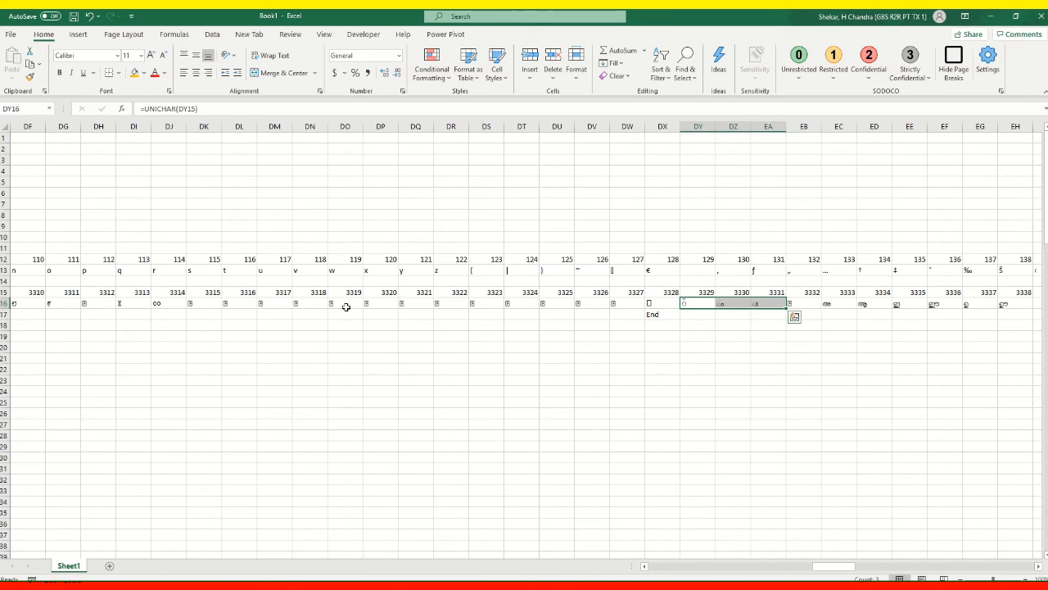
key(Left)
key(Right)
key(shift+Right)
key(shift+Right)
key(shift+Right)
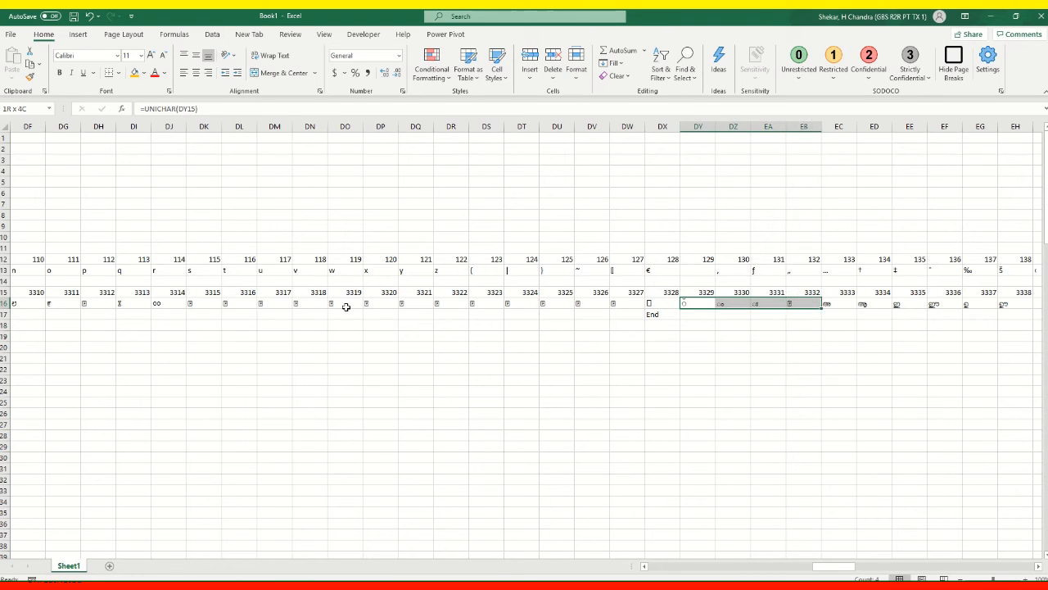
- Examine the last characters in row 16, for codes 3333 to 3338
key(Right)
key(Right)
key(Right)
key(Right)
key(Right)
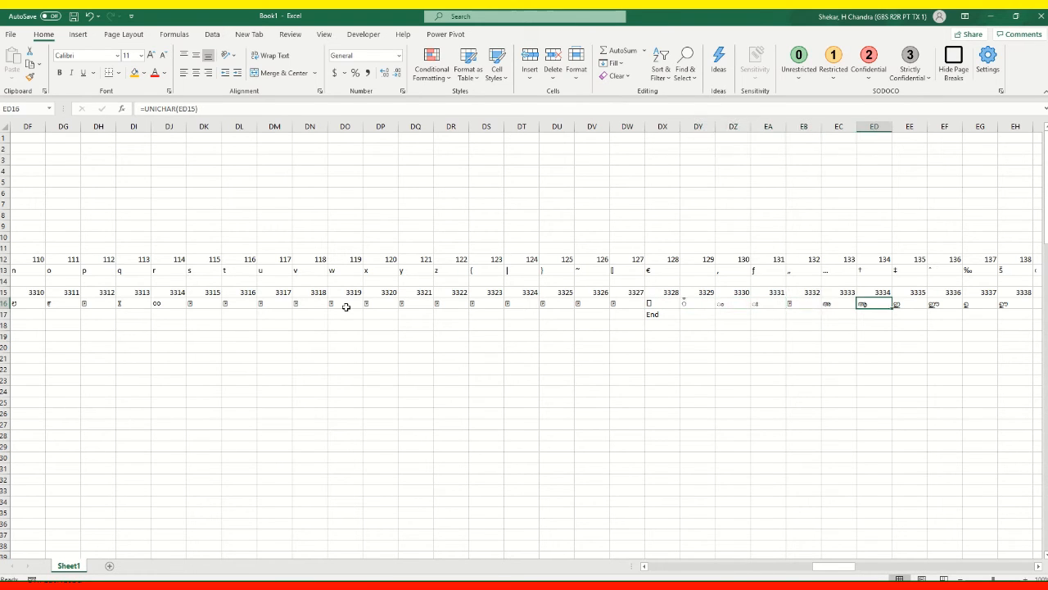
key(Left)
key(shift+Right)
key(shift+Right)
key(shift+Right)
key(shift+Right)
key(shift+Right)
key(shift+Right)
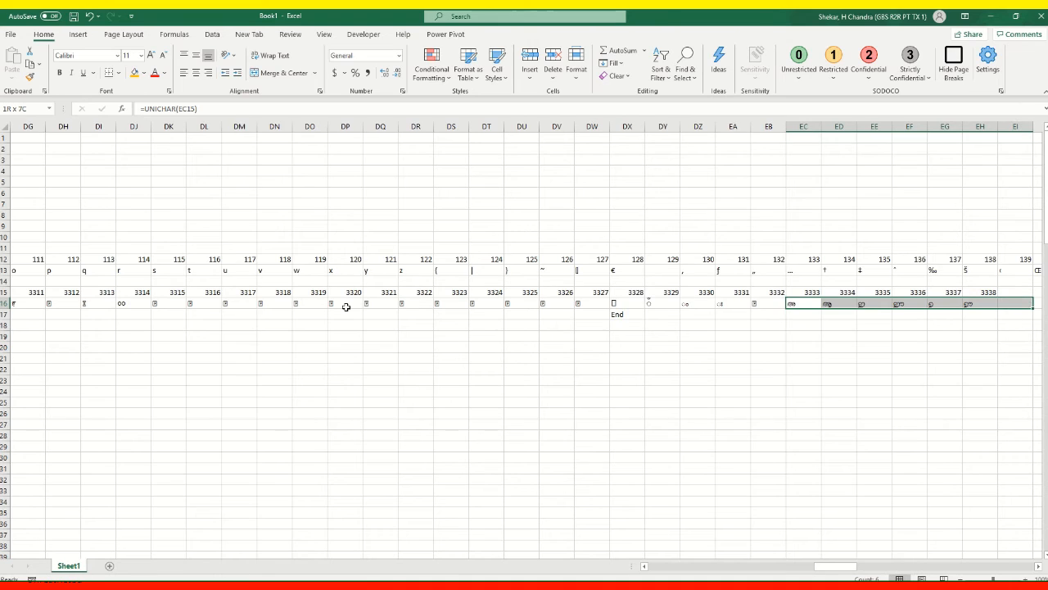
key(Left)
key(Left)
- Enter the heading 3000 series in cell A18 below the start of the code rows
key(Home)
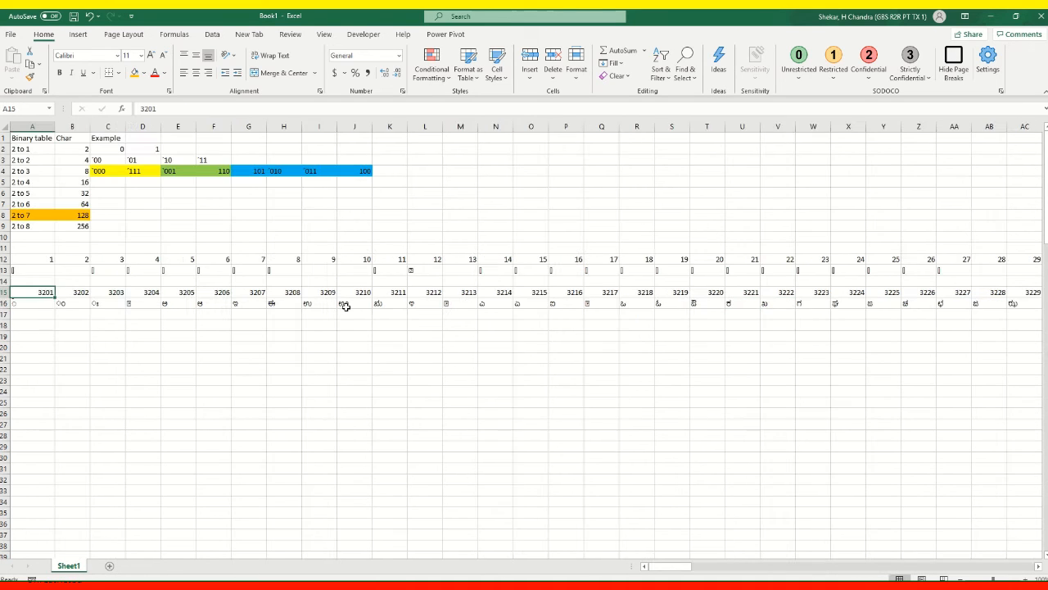
key(Right)
key(Left)
key(Down)
key(Down)
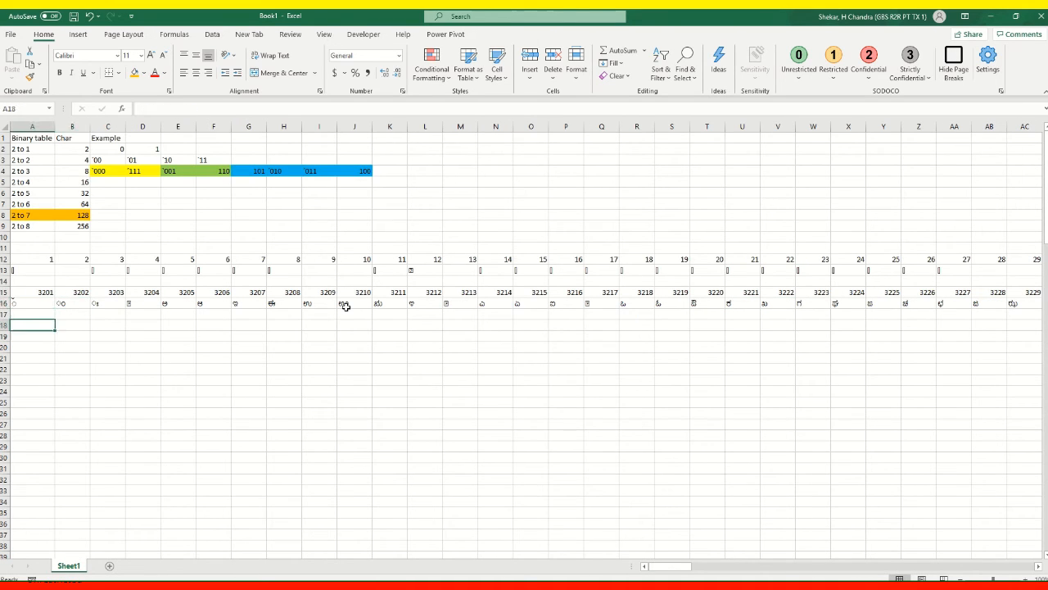
text(#)
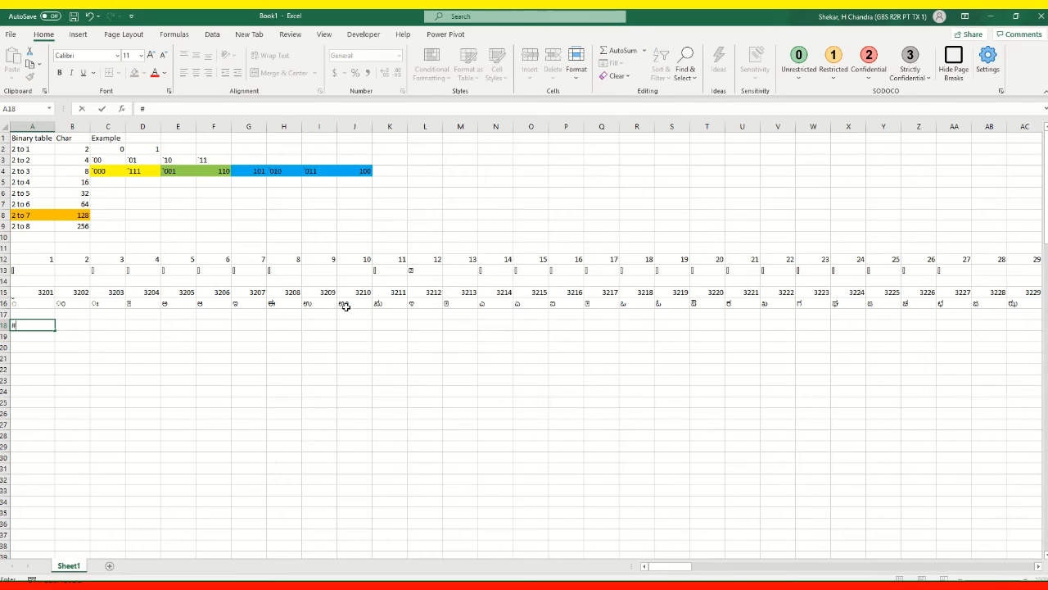
key(BackSpace)
text(3000 series)
key(Return)
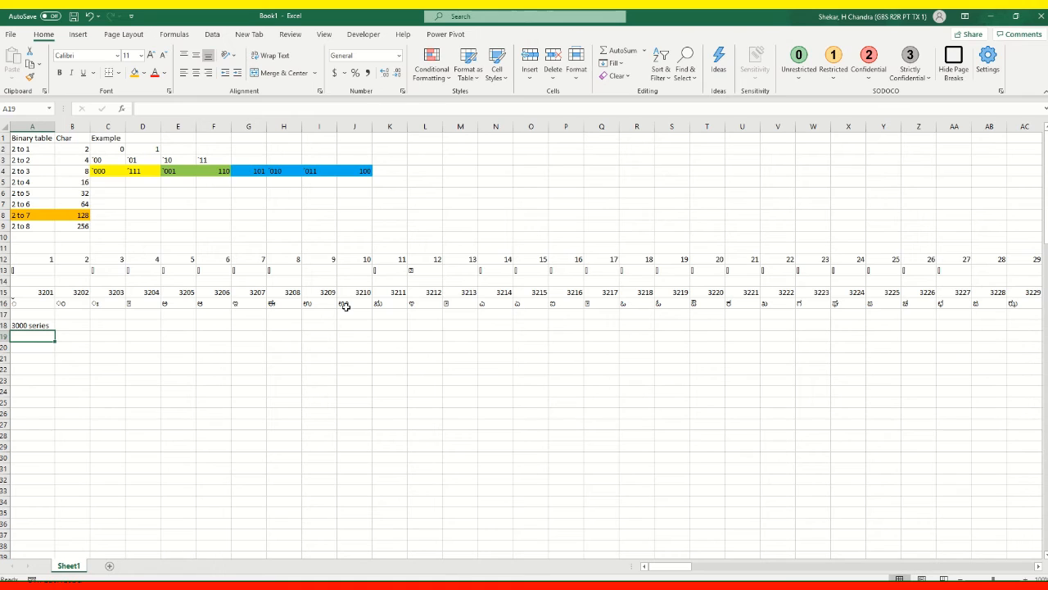
- List Tamil in A19 and Telgu in A20 under the 3000 series heading
text(Tamil)
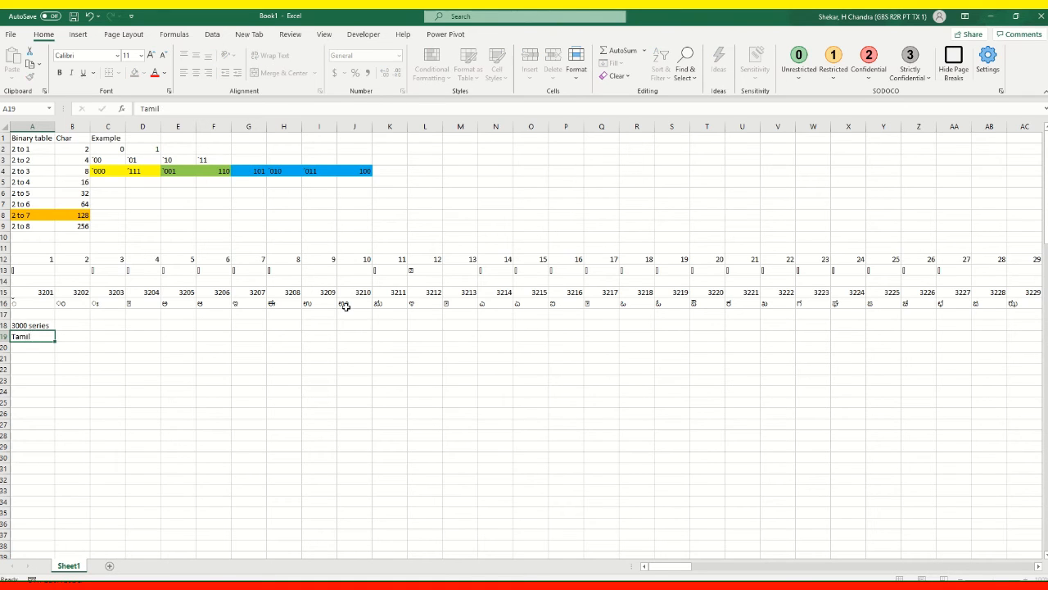
key(Return)
text(Telgu)
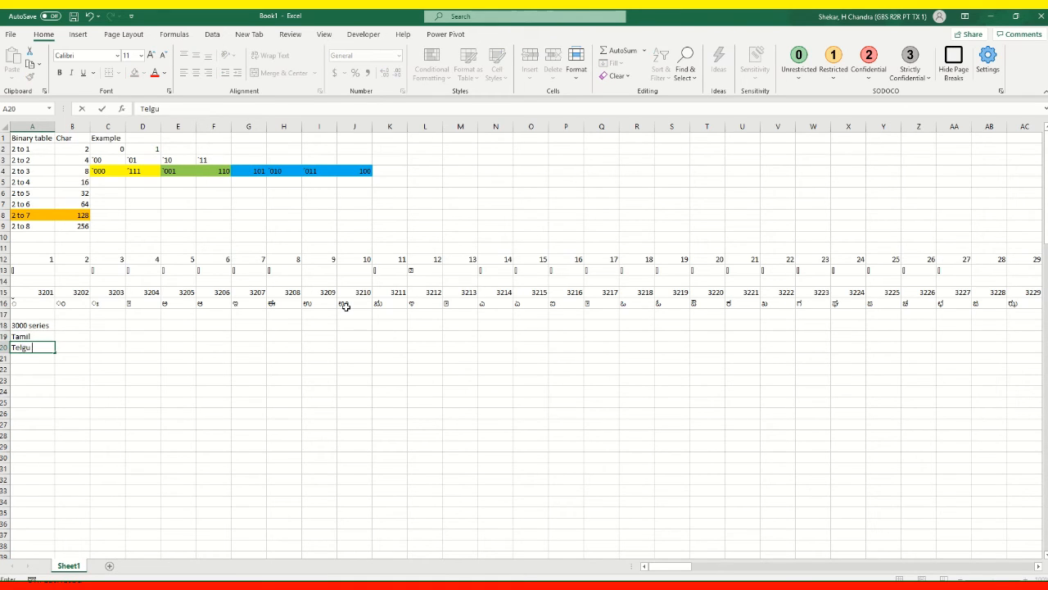
key(Page_Down)
key(ctrl+Up)
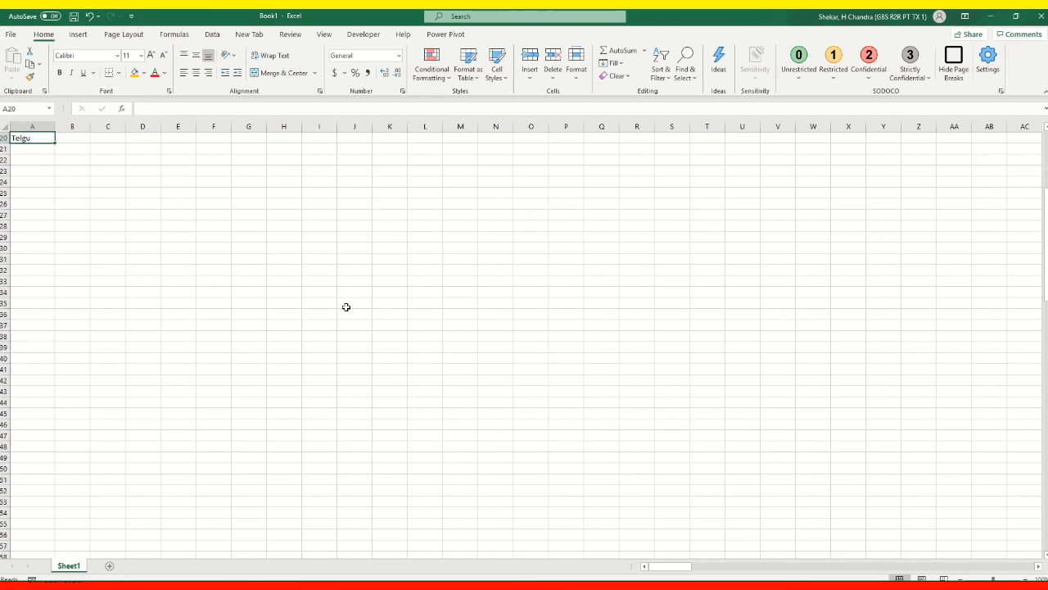
key(Up)
key(Up)
key(Down)
key(Down)
key(Return)
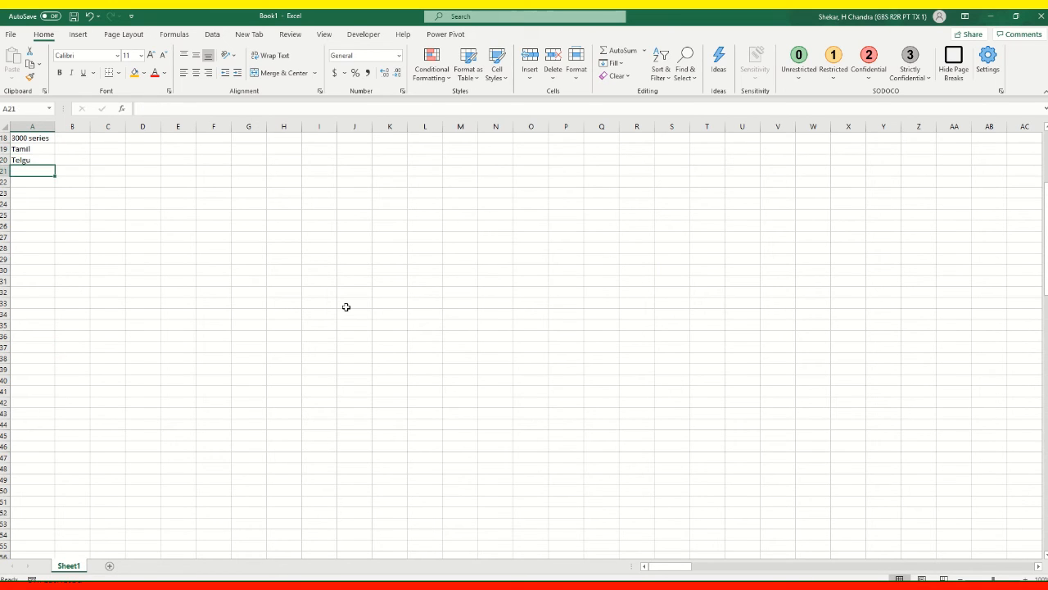
- Add Kannada in A21 to the language list under the 3000 series heading
text(Kannada)
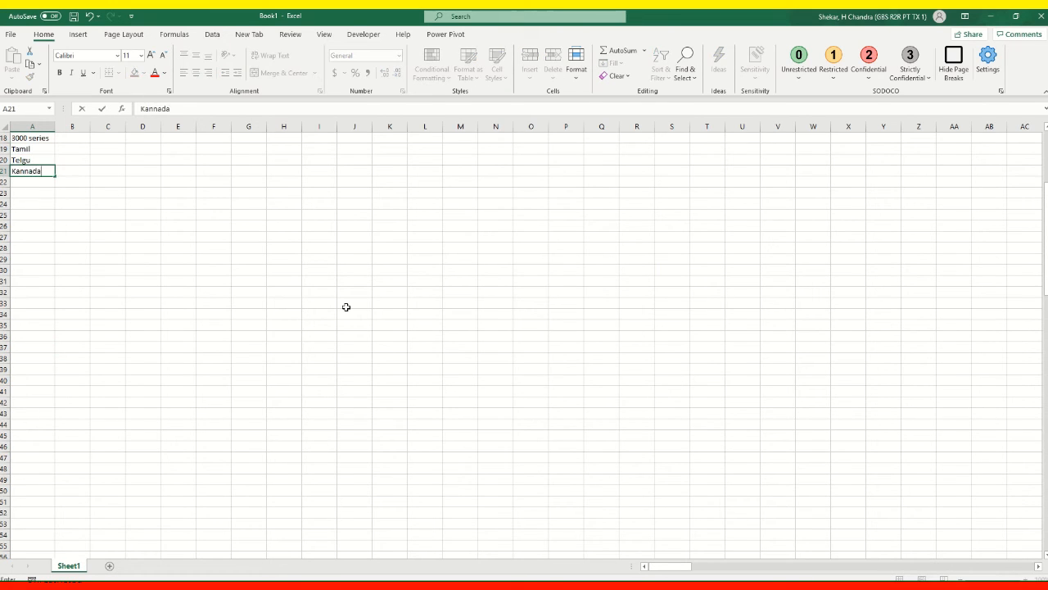
key(Return)
text(Malya)
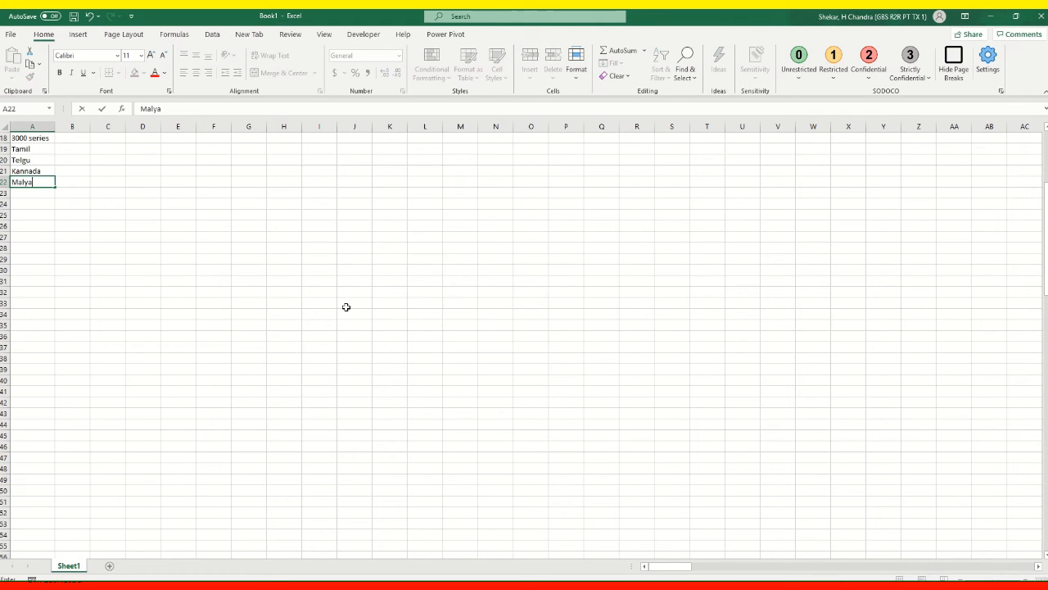
text(am)
key(BackSpace)
key(BackSpace)
key(BackSpace)
key(BackSpace)
key(BackSpace)
key(BackSpace)
key(BackSpace)
key(Return)
- Examine the Kannada codes in row 15 and their characters in row 16, from 3201 to 3250
key(Up)
key(Up)
key(Up)
key(Up)
key(Up)
key(Up)
key(Up)
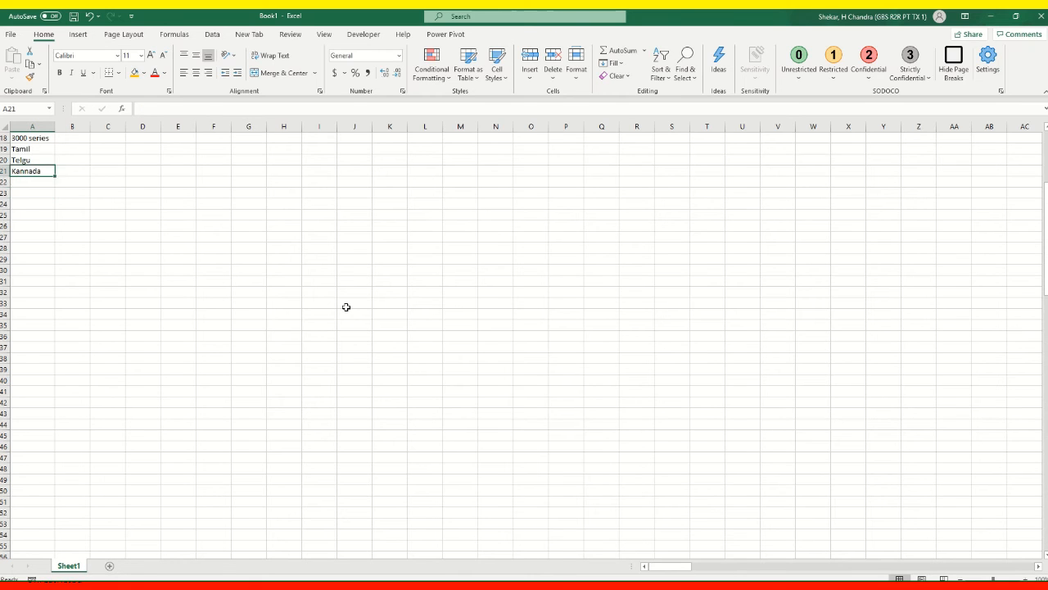
key(Up)
key(Up)
key(Up)
key(Down)
key(Down)
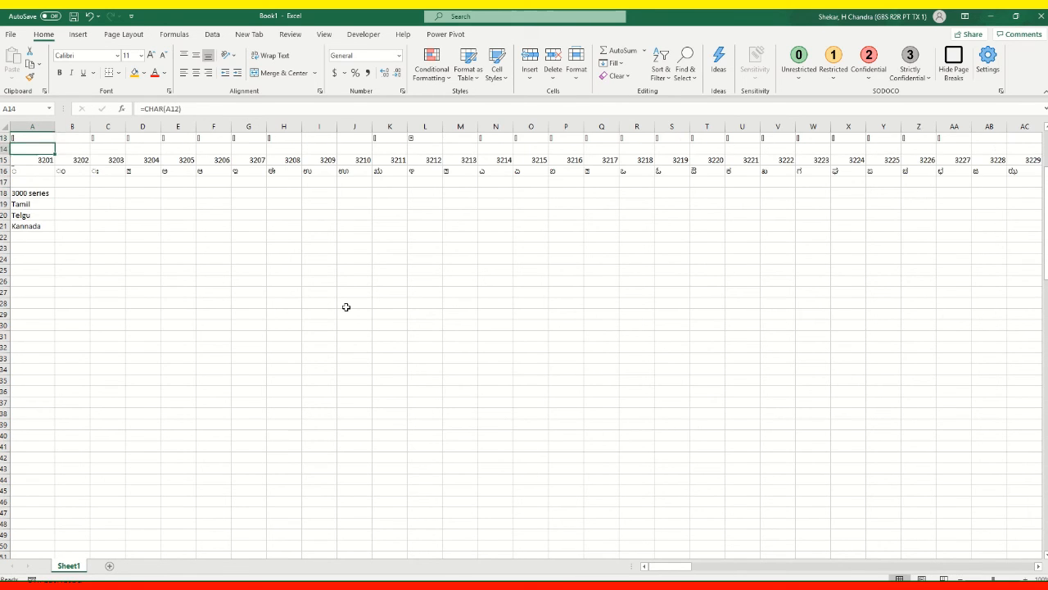
key(Right)
key(Right)
key(Right)
key(Right)
key(Right)
key(Right)
key(Right)
key(Right)
key(Right)
key(Right)
key(Right)
key(Right)
key(Right)
key(Right)
key(Right)
key(Right)
key(Right)
key(Right)
key(Right)
key(Right)
key(Right)
key(Right)
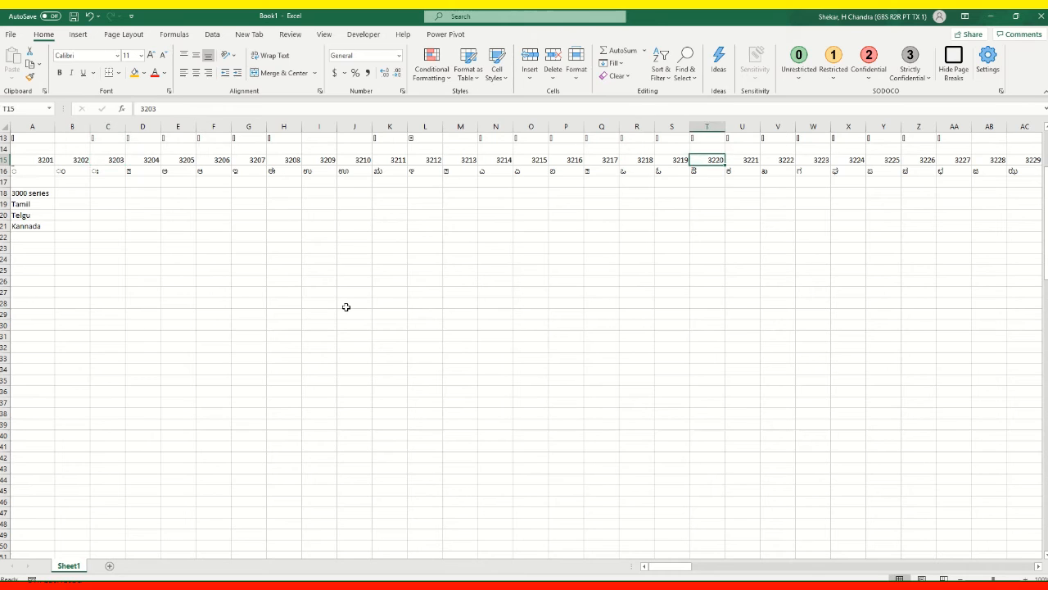
key(Right)
key(Right)
key(Right)
key(Right)
key(Right)
key(Right)
key(Right)
key(Right)
key(Right)
key(Right)
key(Right)
key(Right)
key(Right)
key(Right)
key(Right)
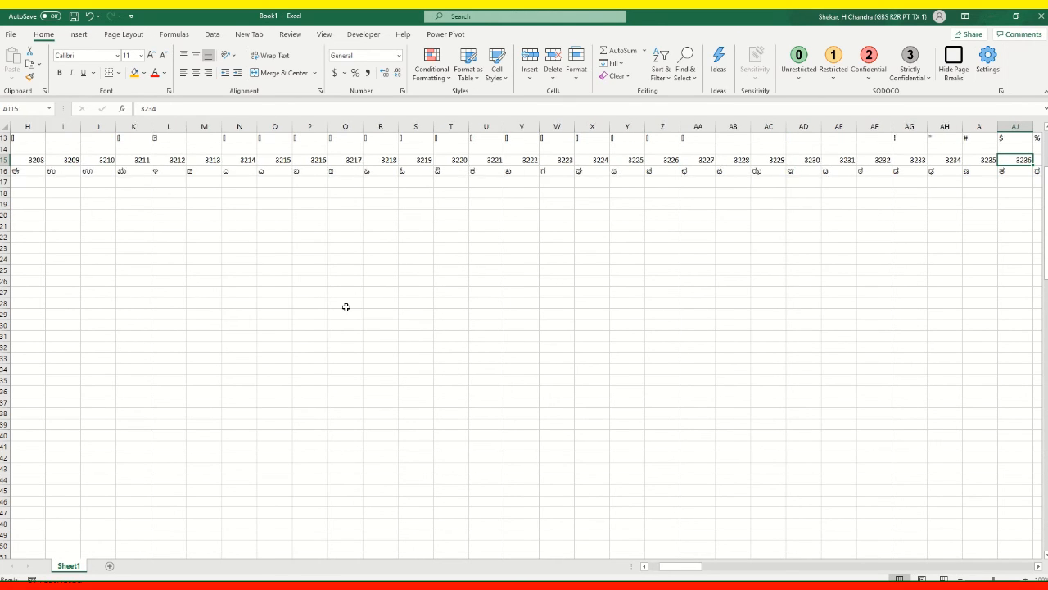
key(Right)
key(Right)
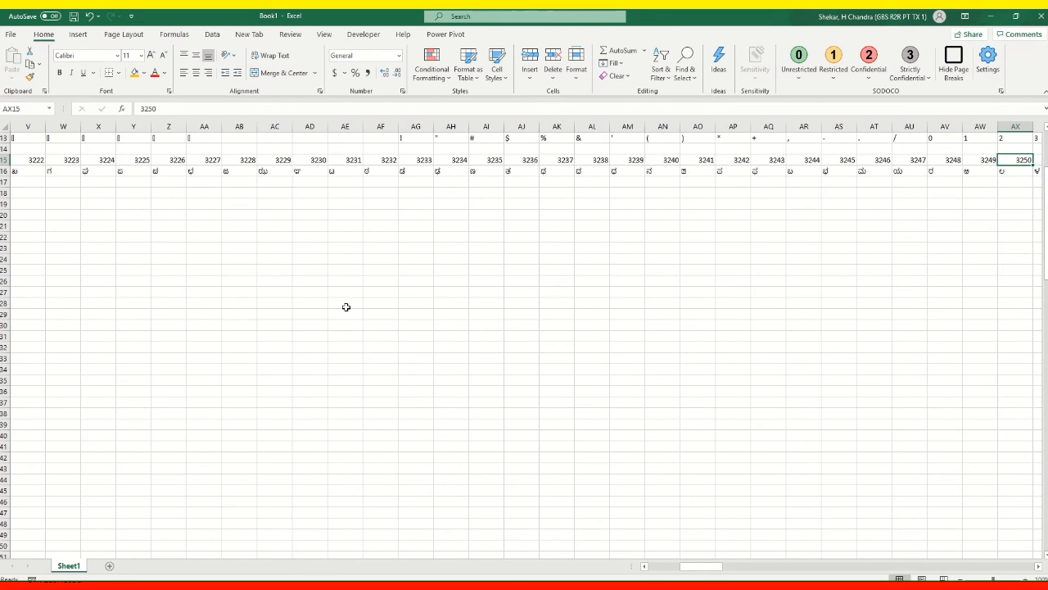
- Continue examining the Kannada codes and characters along rows 15 and 16, from 3250 to 3262
key(Left)
key(Right)
key(Right)
key(Right)
key(Right)
key(Right)
key(Right)
key(Right)
key(Right)
key(Right)
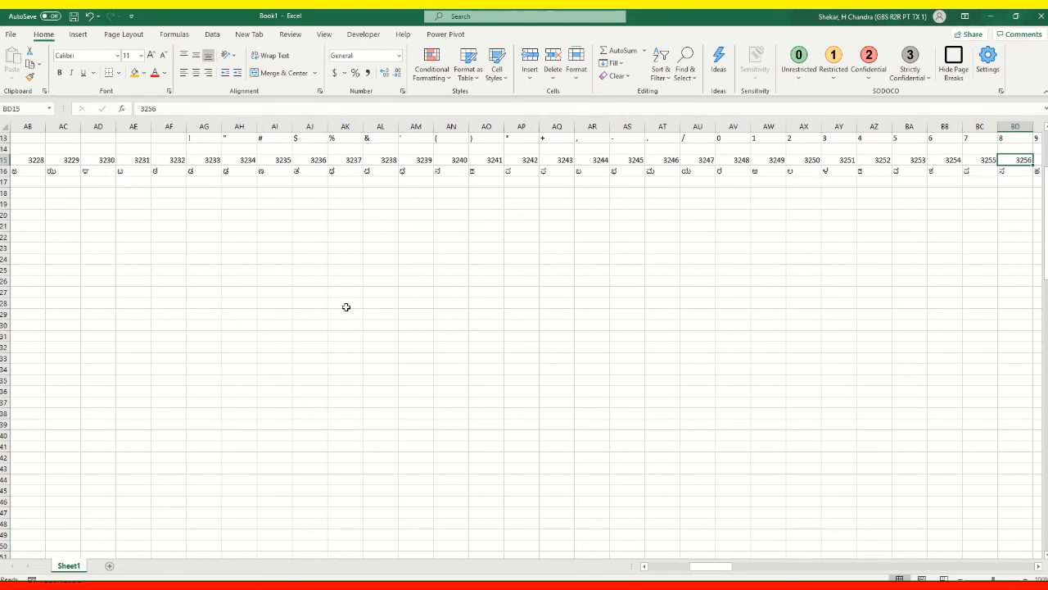
key(Right)
key(Right)
key(Right)
key(Right)
key(Right)
key(Left)
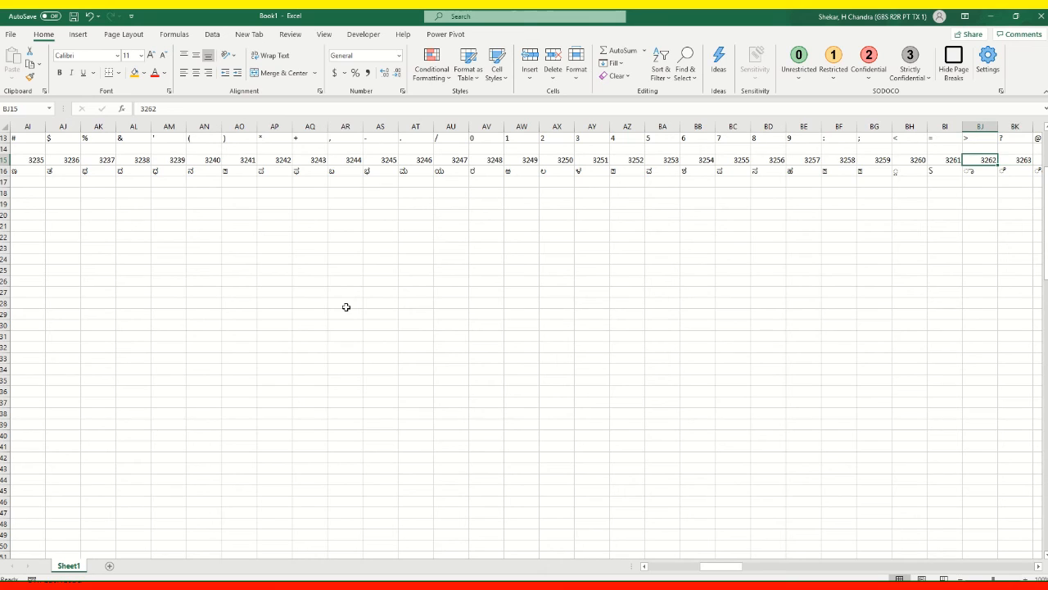
- Go back to the start of the sheet and review the binary table in A1:B9
key(ctrl+Left)
key(Down)
key(Down)
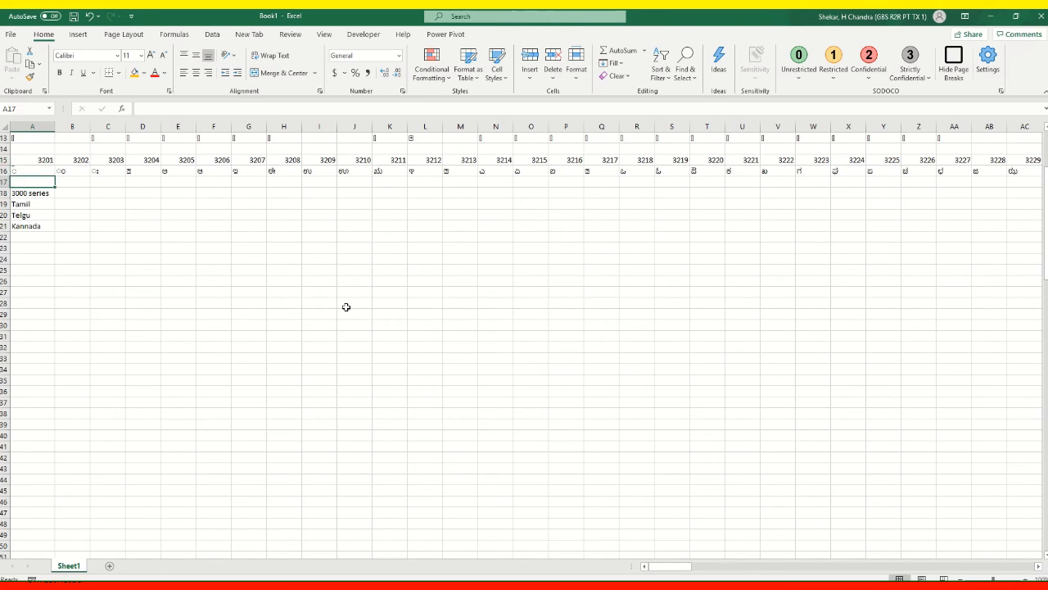
key(Up)
key(Up)
key(ctrl+Up)
key(ctrl+Up)
key(ctrl+Up)
key(ctrl+Up)
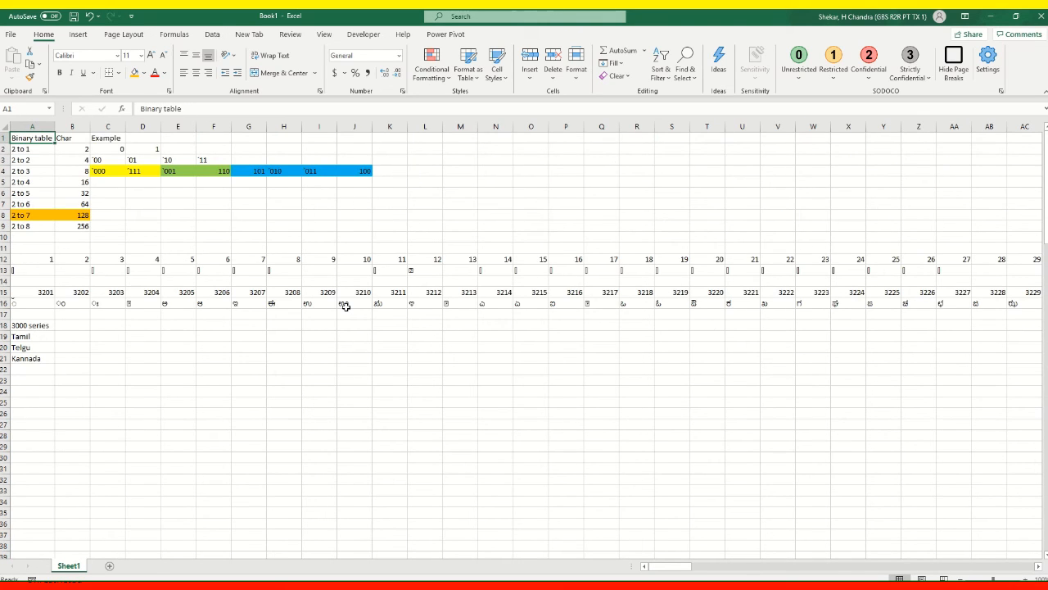
key(Down)
key(ctrl+Down)
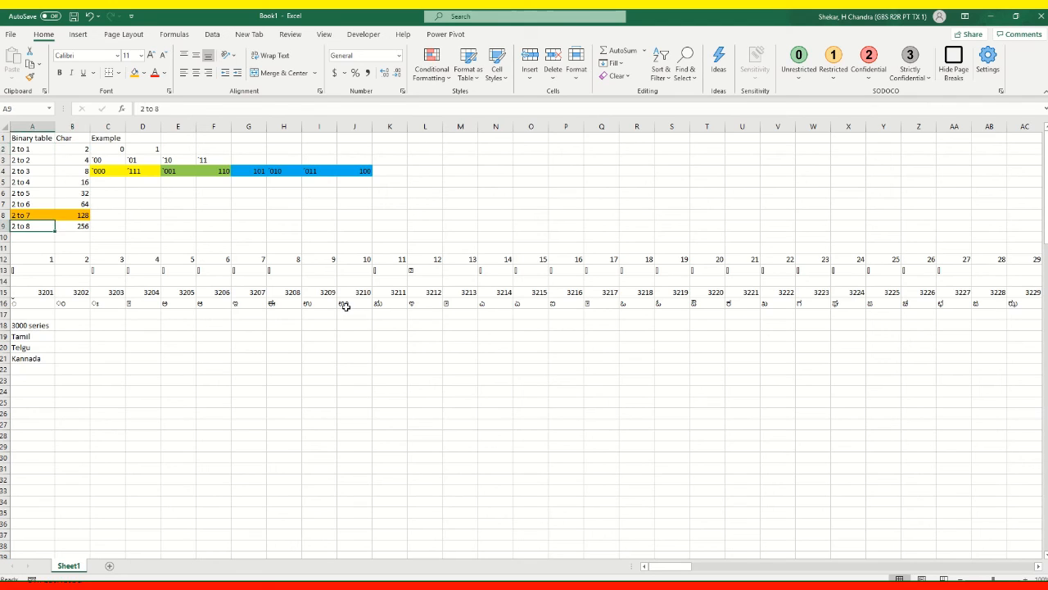
- Enter the starting code 3201 in B21 and the character count 128 in C21 beside Kannada
key(Down)
key(Down)
key(Down)
key(Down)
key(Down)
key(Down)
key(Down)
key(Down)
key(Down)
key(Down)
key(Down)
key(Down)
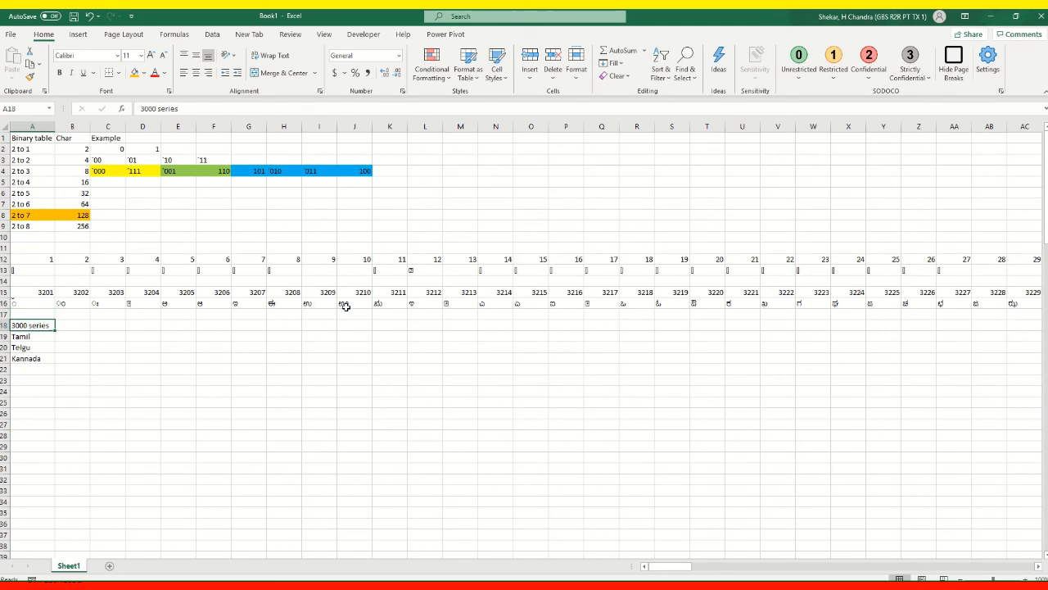
key(Right)
text(3)
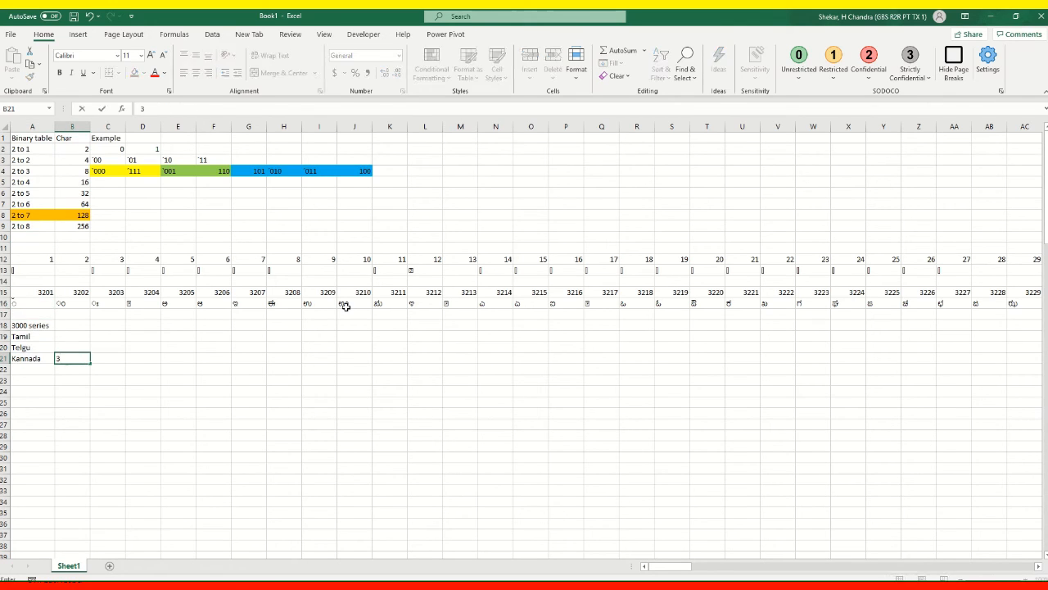
text(201)
key(ctrl+Return)
key(Right)
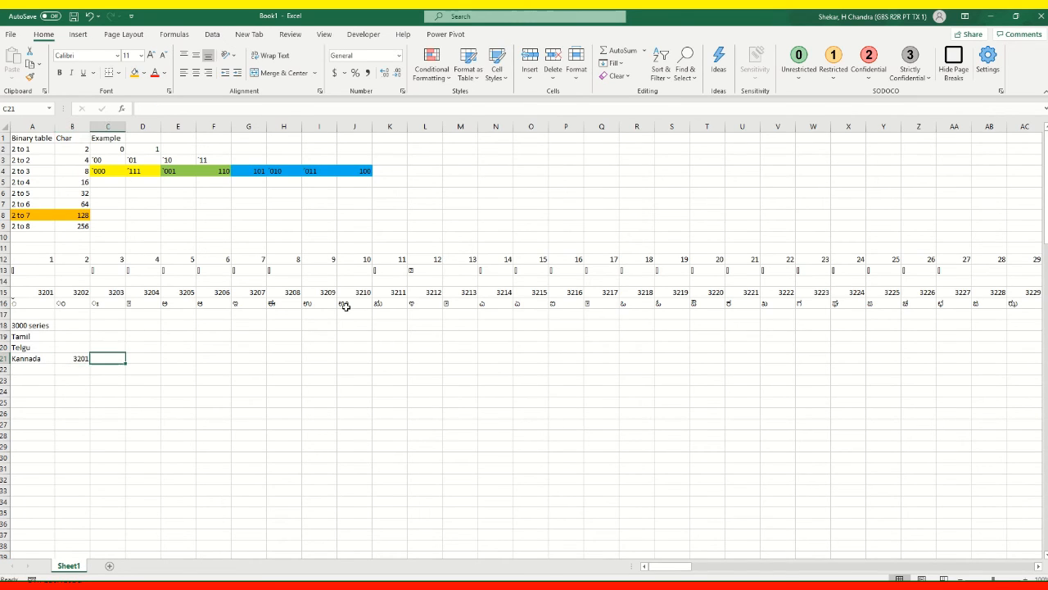
text(128)
key(Return)
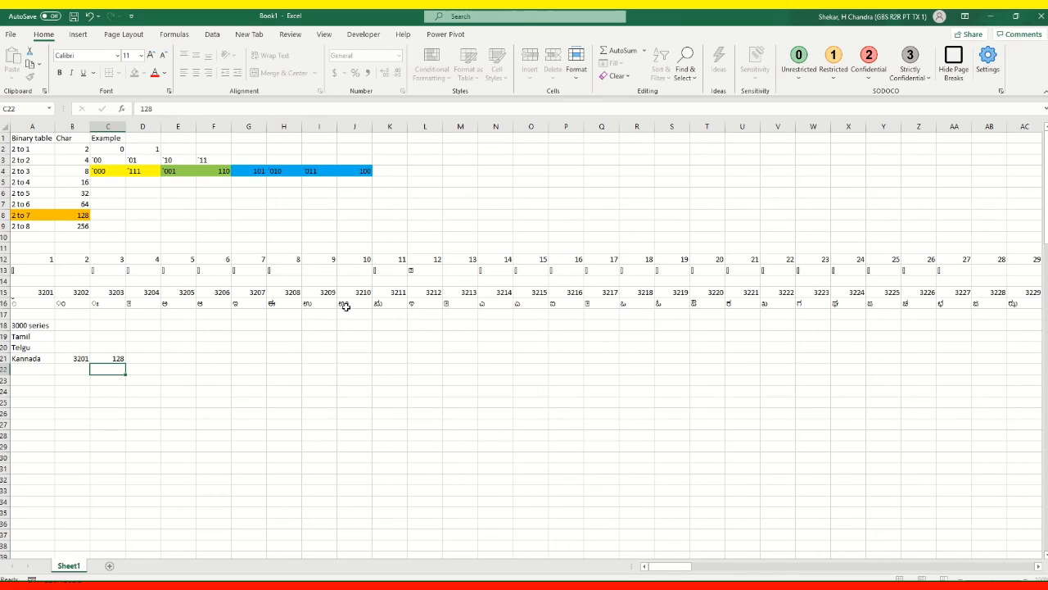
- Compare the 2 to 7 row of the binary table with the Kannada values in B21:C21
drag(33, 215, 82, 215)
click(129, 218)
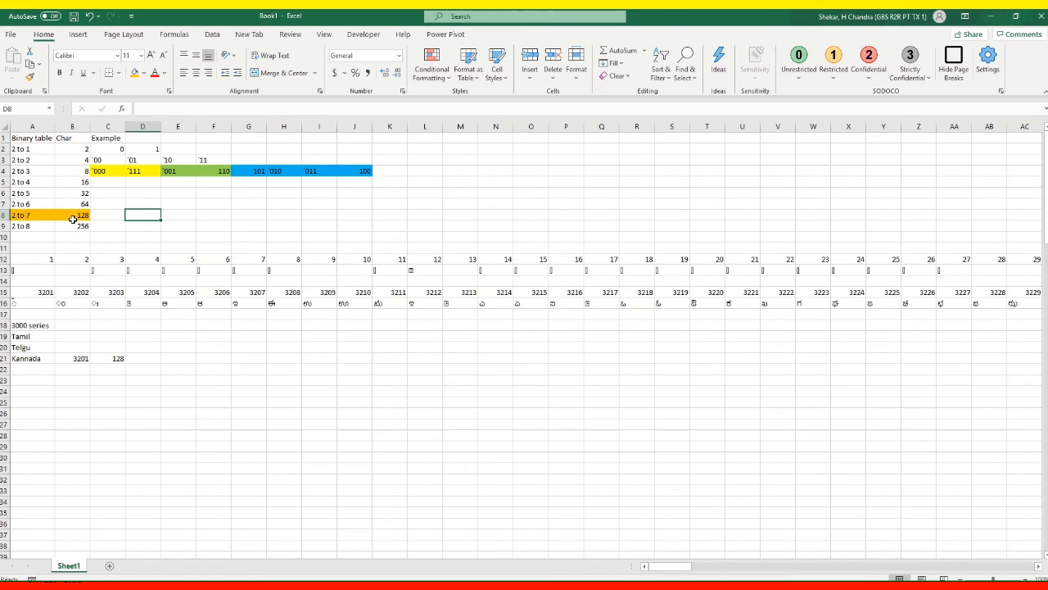
click(115, 358)
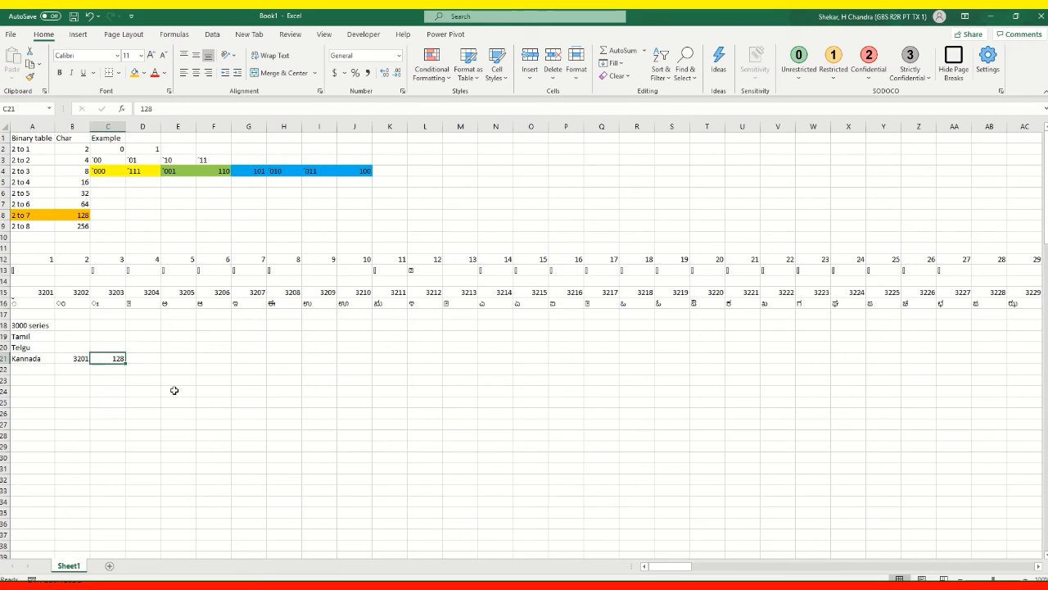
click(173, 390)
drag(77, 215, 37, 216)
drag(82, 358, 143, 358)
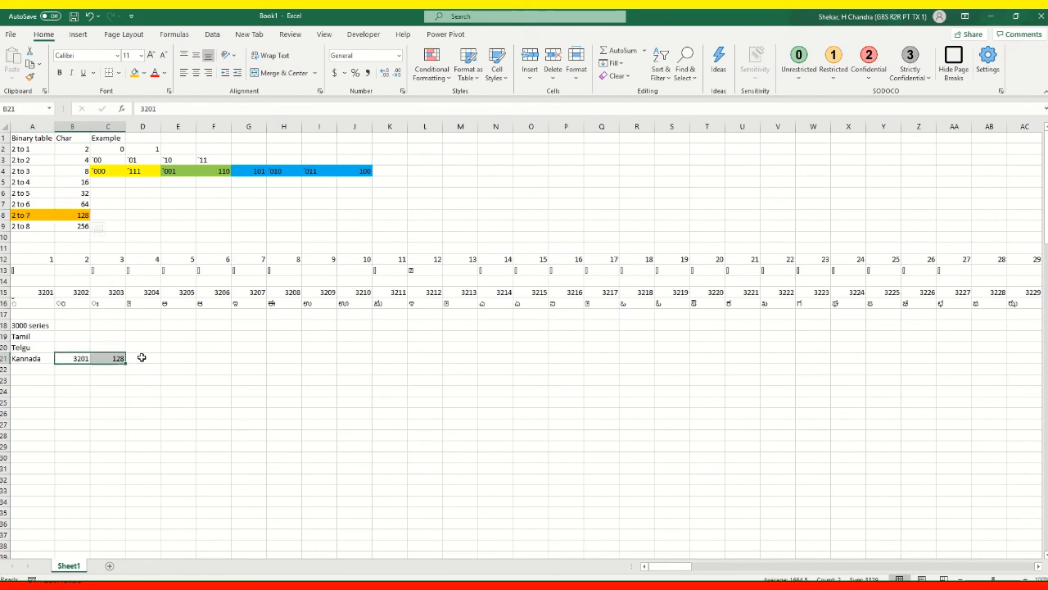
- Add the Kannada starting code and character count in D21 with the formula =B21+C21
click(143, 358)
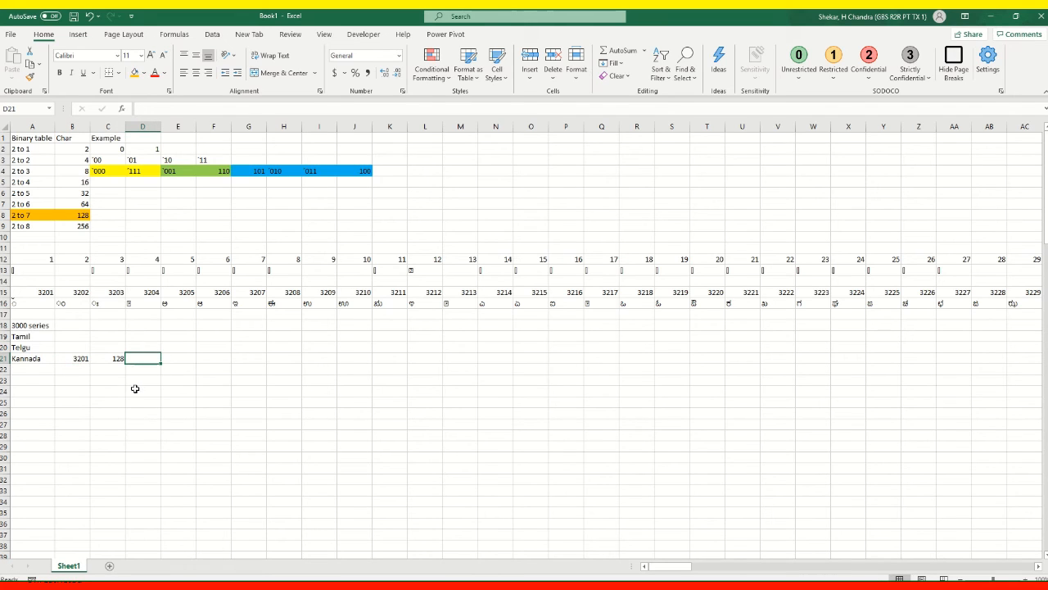
text(=)
key(Left)
key(Left)
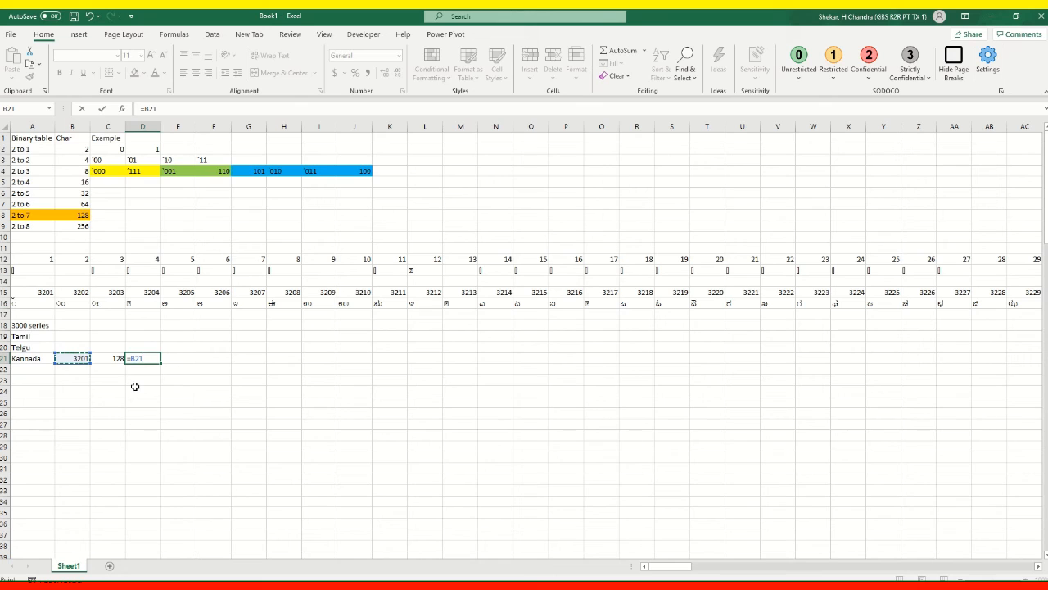
text(+)
key(Left)
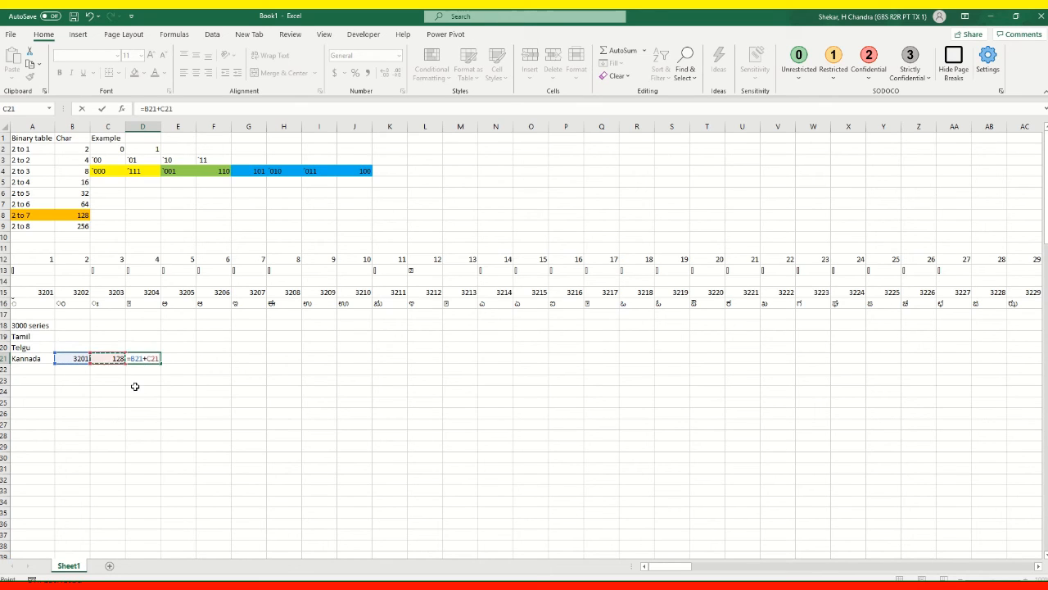
key(ctrl+Return)
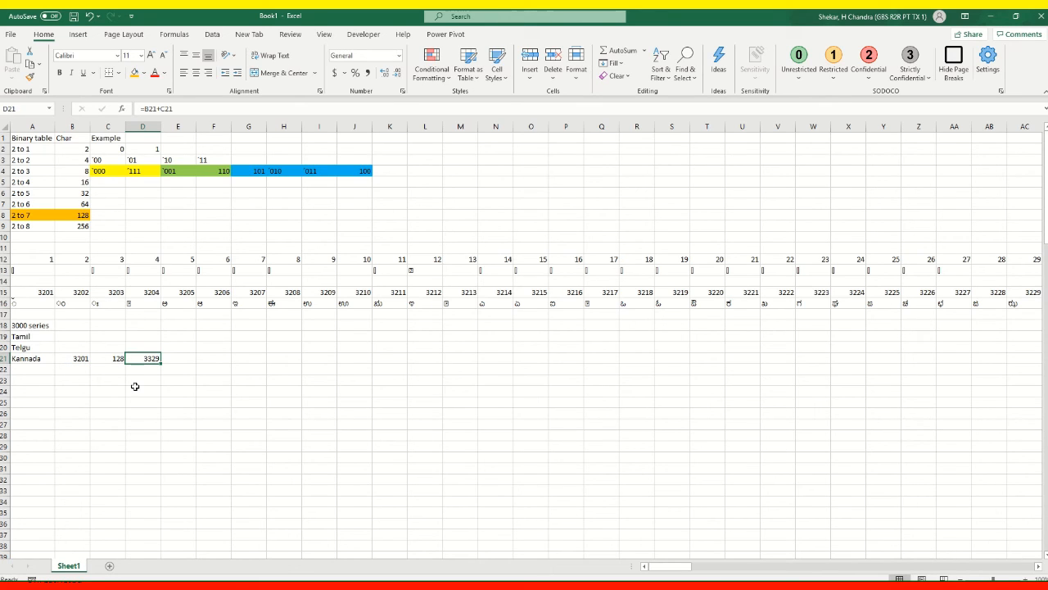
- Examine the end of the code rows, going back from code 3338 to the UNICHAR character in DX16
key(Up)
key(Up)
key(Up)
key(Up)
key(Up)
key(Up)
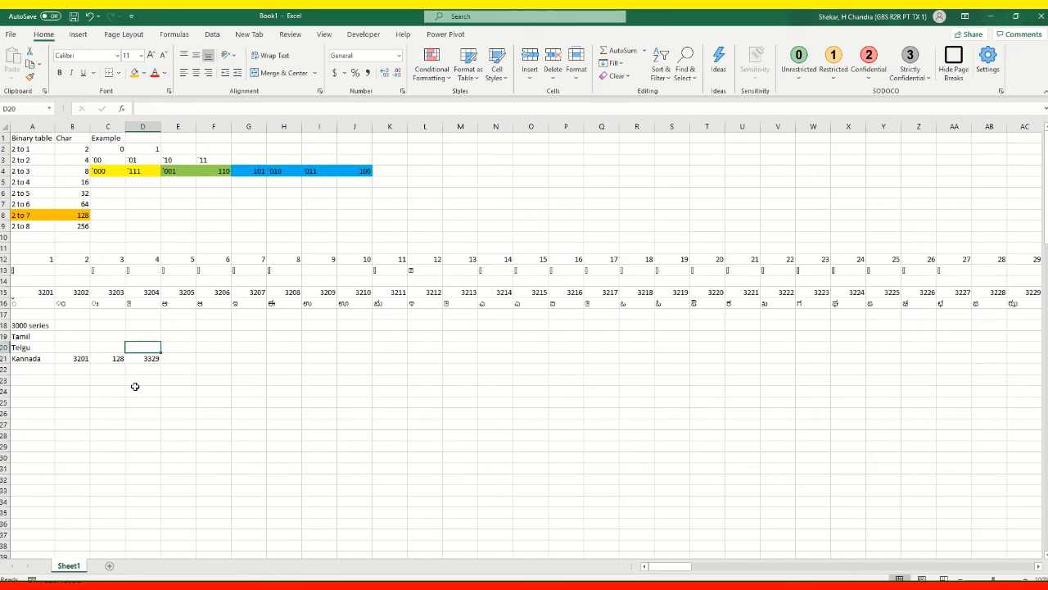
key(ctrl+Right)
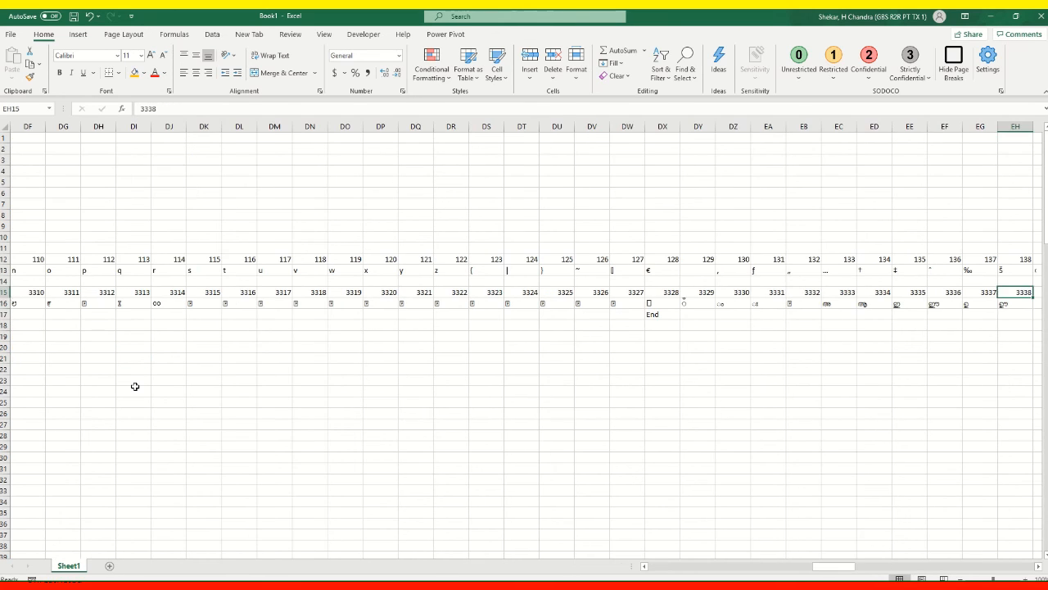
key(Down)
key(Left)
key(Left)
key(Left)
key(Left)
key(Left)
key(Left)
key(Left)
key(Left)
key(Left)
key(Left)
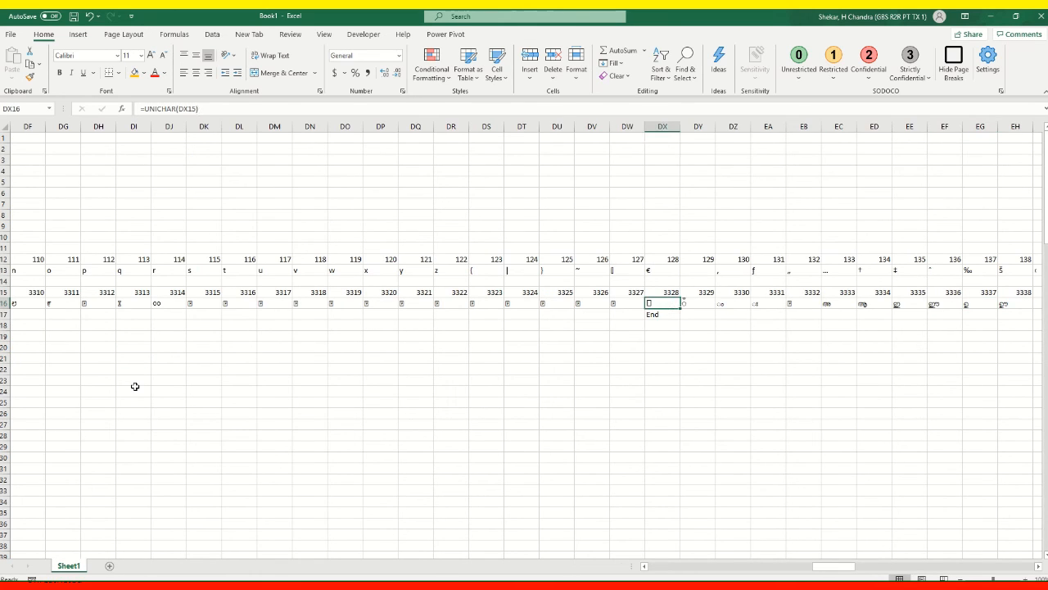
- Highlight code 3328 together with its character in DX15:DX16, above the End marker, to compare them
key(Up)
key(shift+Down)
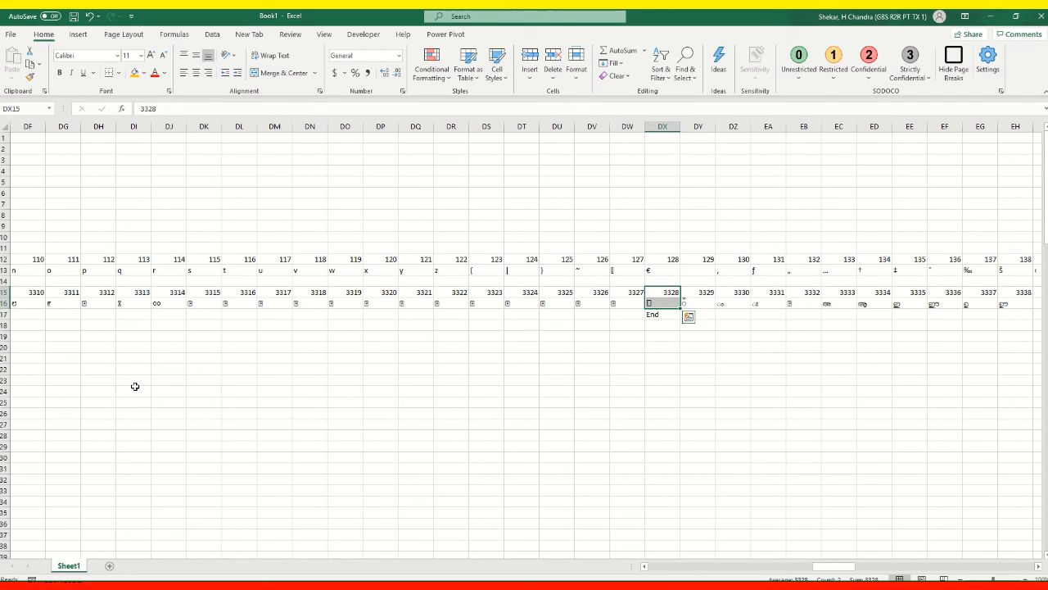
key(Up)
key(Down)
key(Down)
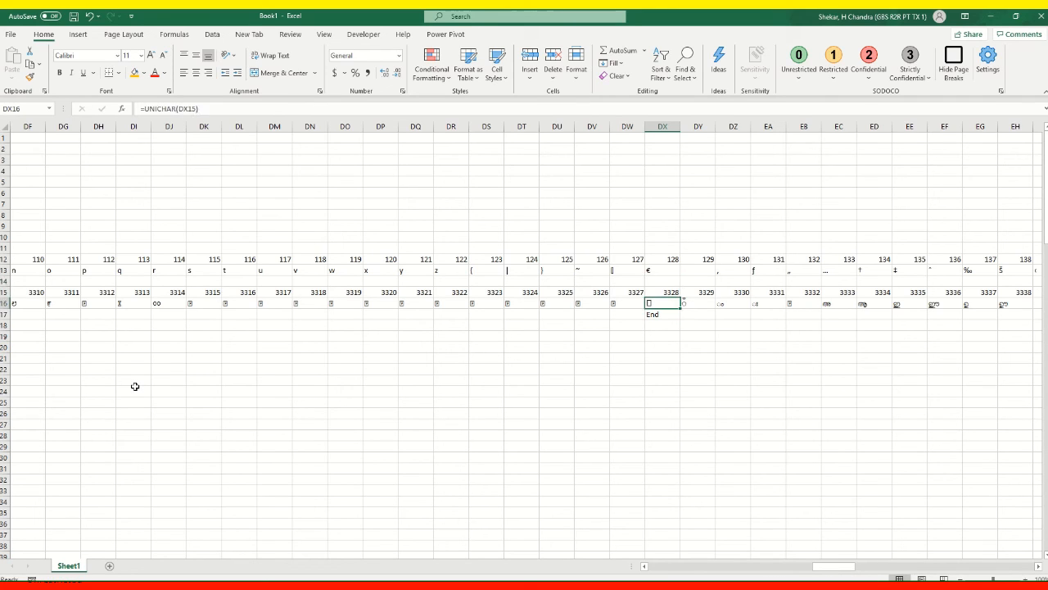
key(shift+Up)
key(Up)
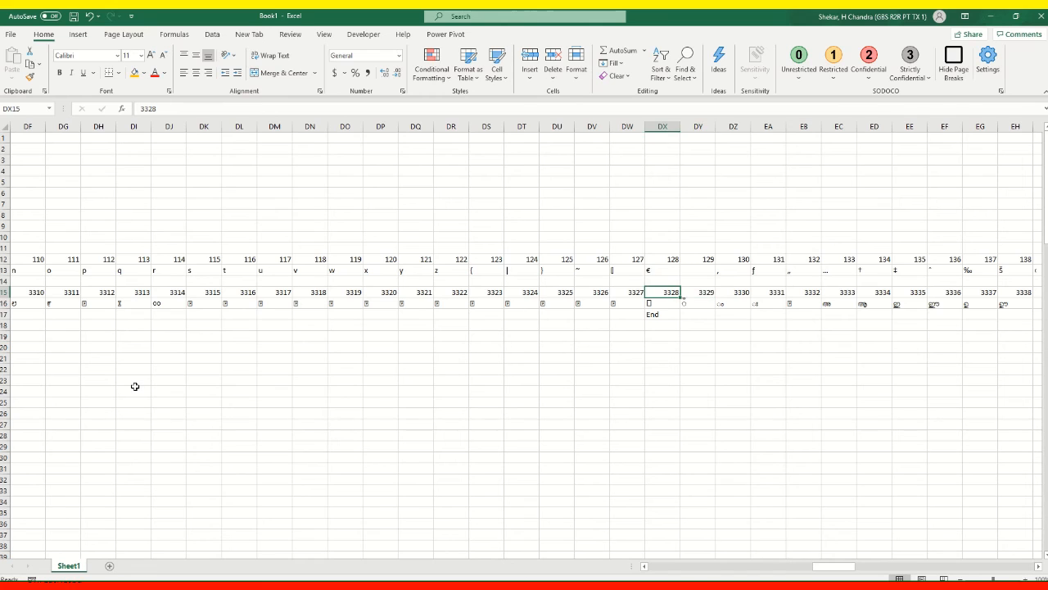
- Return to the 3000 series list at the start of the sheet and select the empty cell M24
key(ctrl+Left)
key(Down)
key(Right)
key(Down)
key(Down)
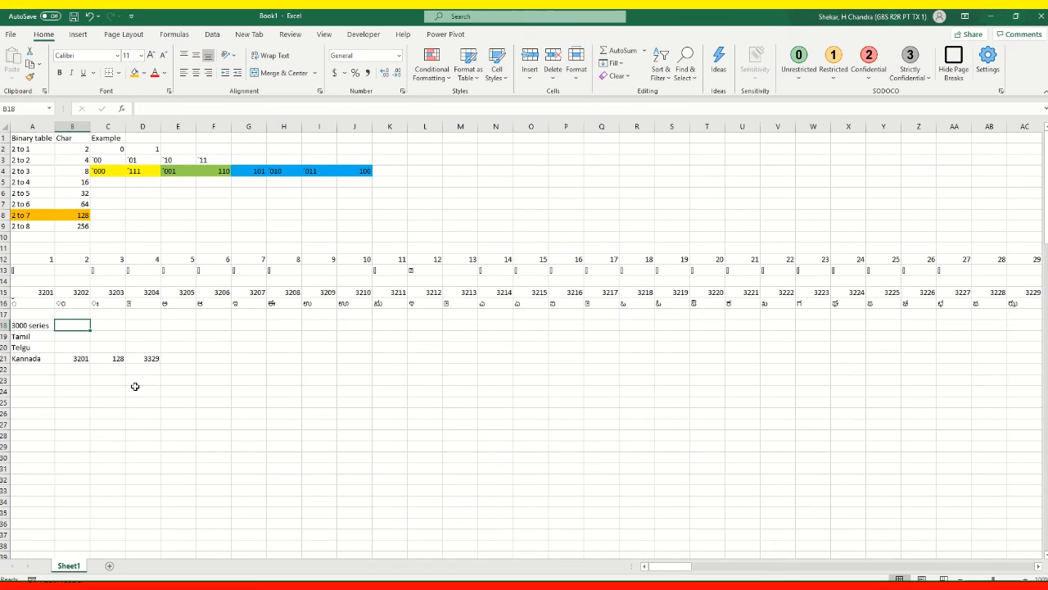
click(472, 391)
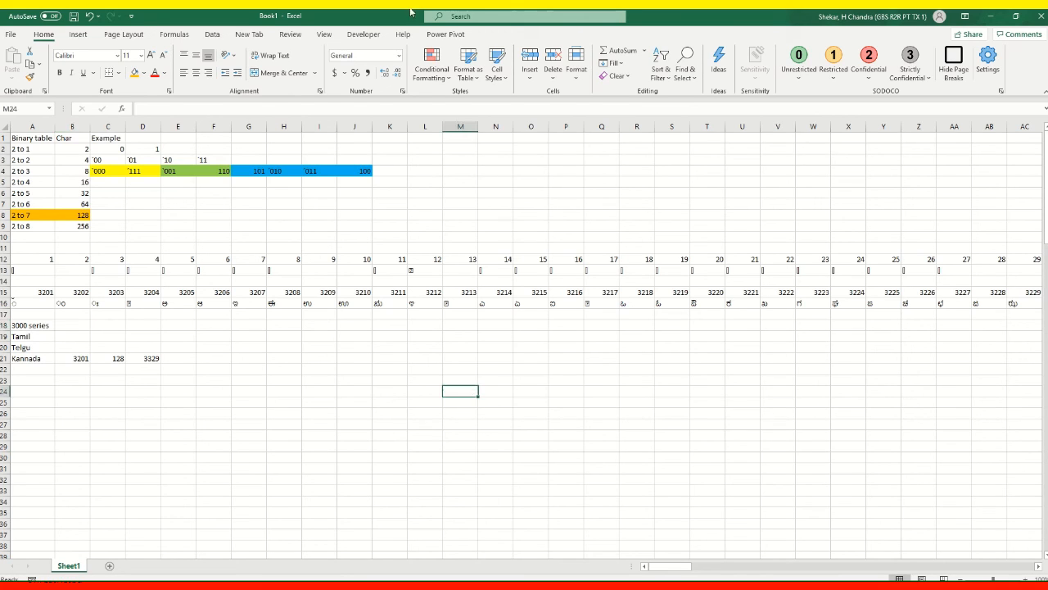